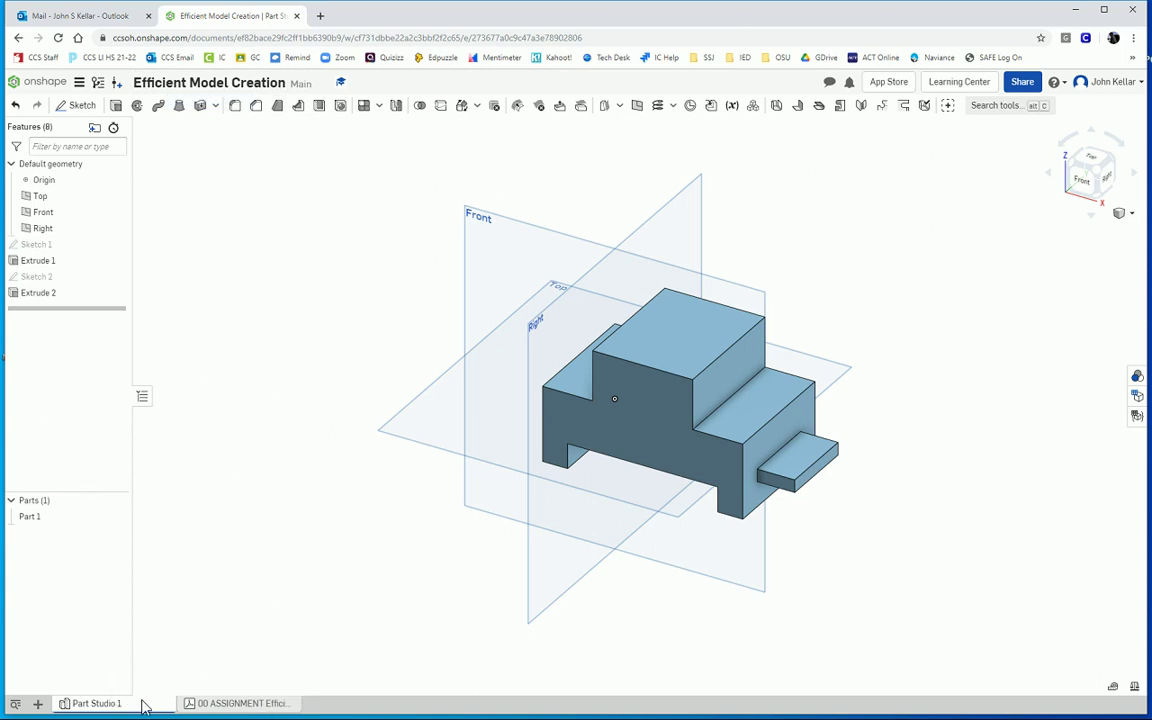
Create a new Part Studio 2 and glance at the assignment PDF before returning.
click(38, 705)
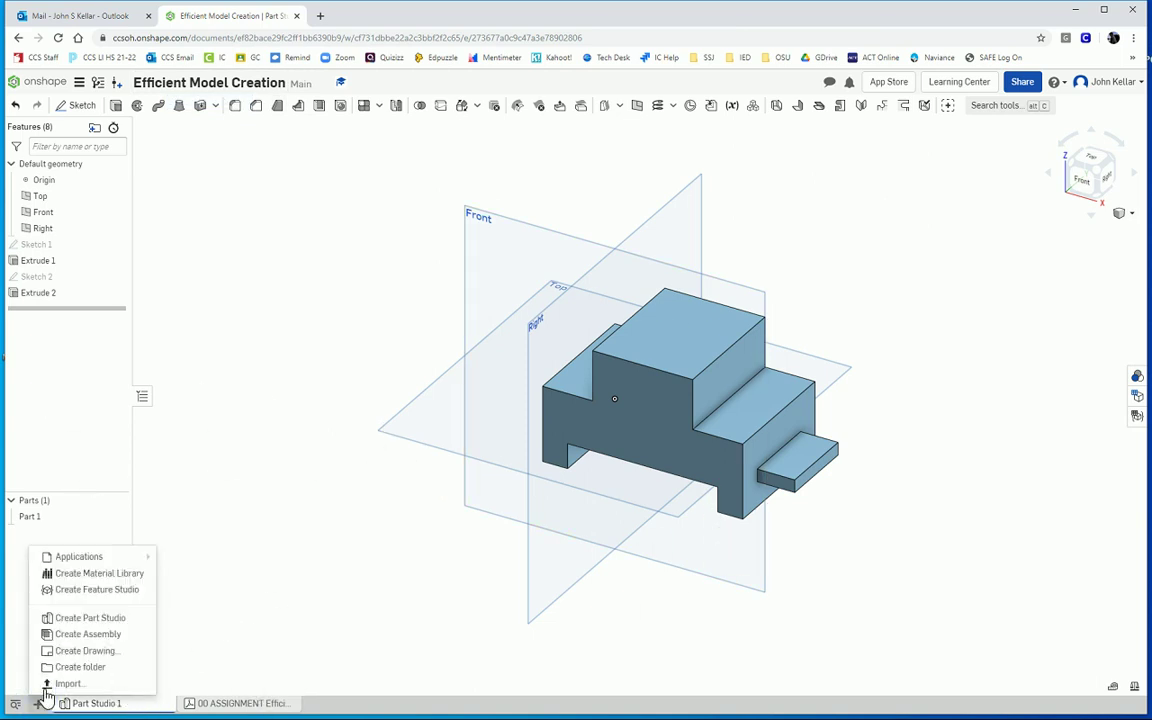
click(72, 619)
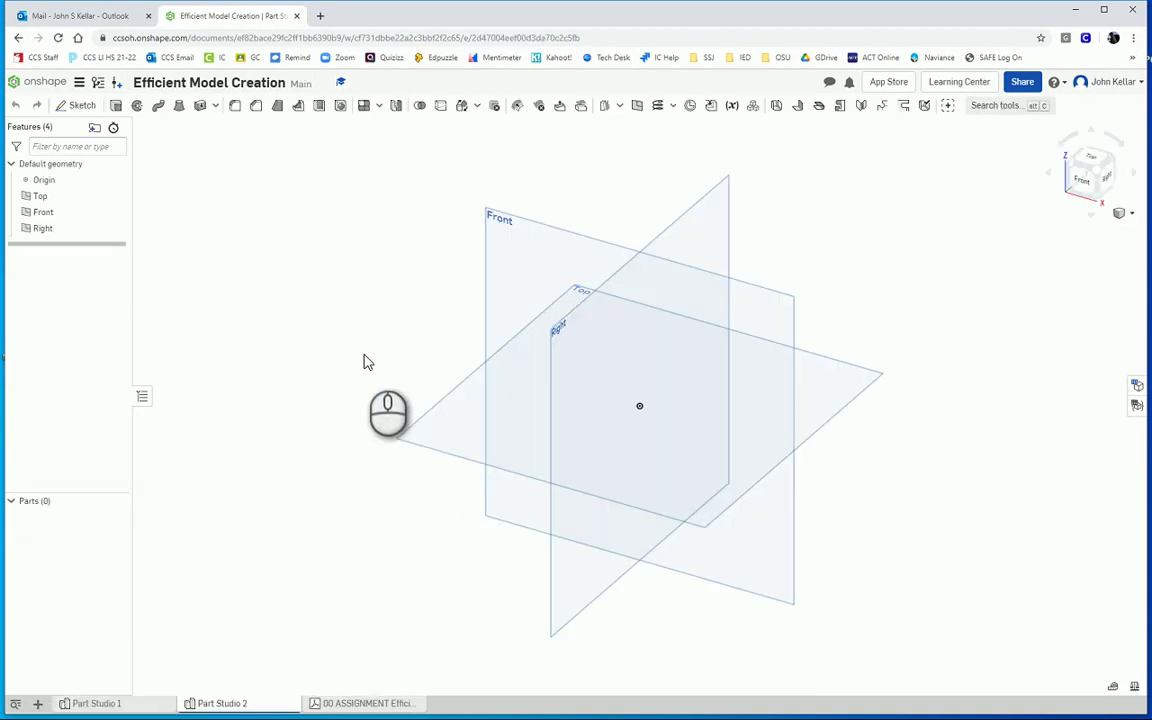
click(366, 704)
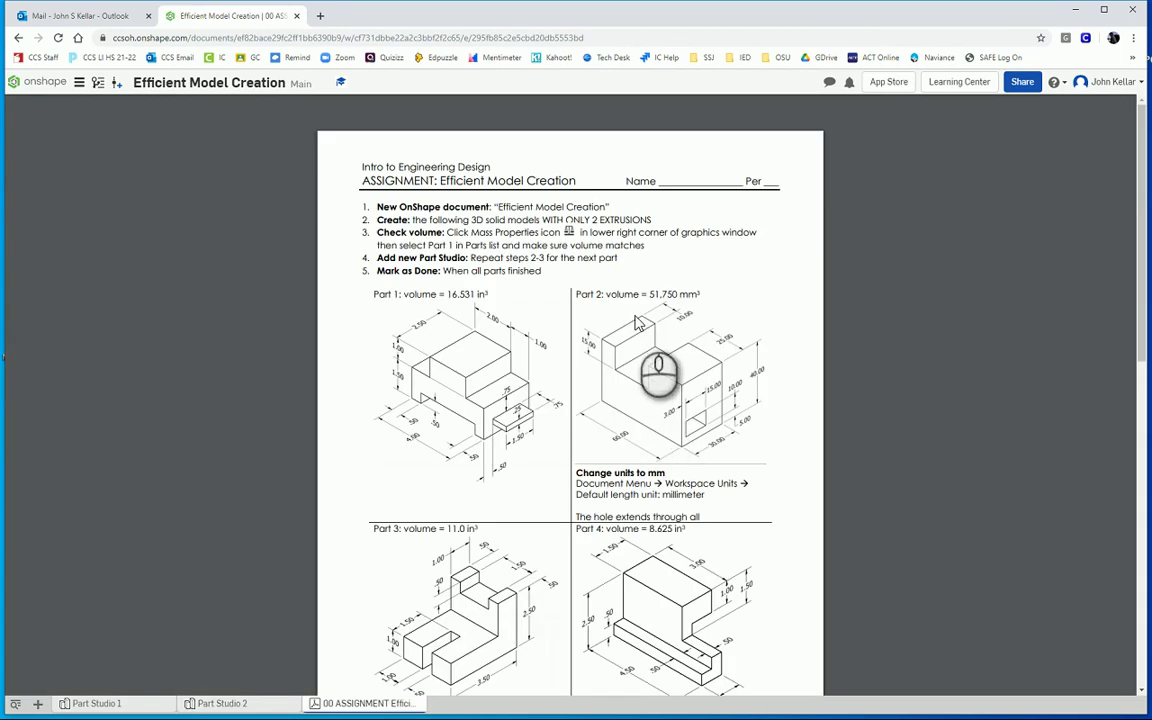
click(215, 704)
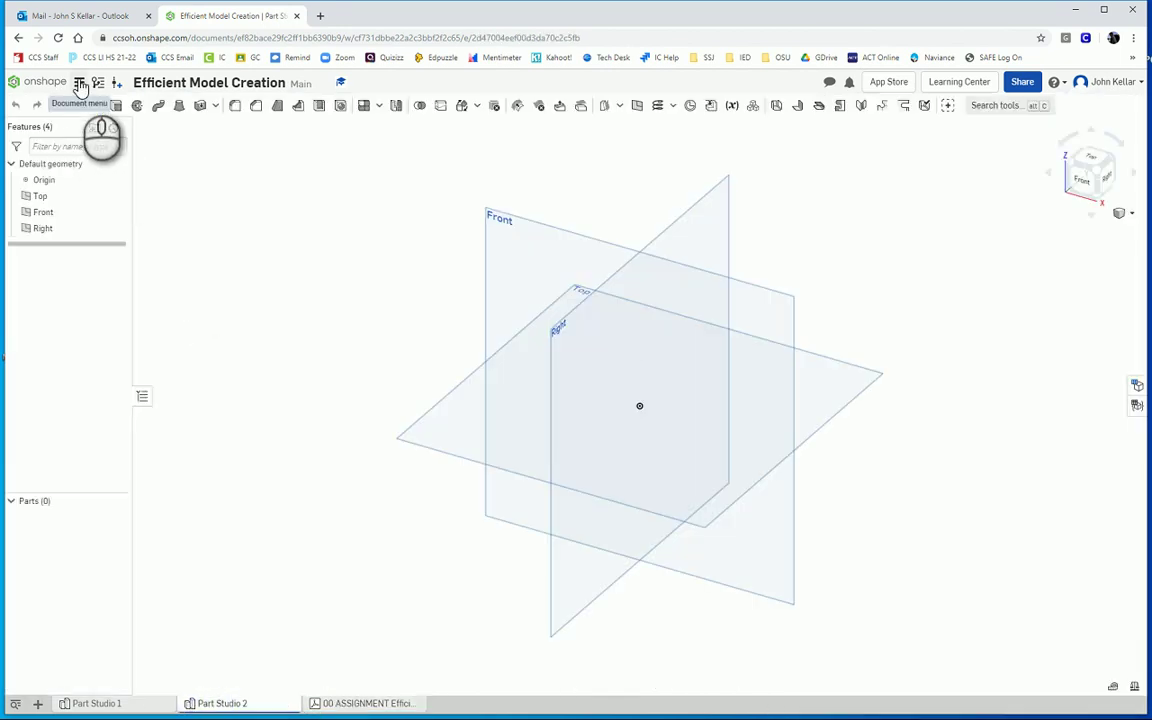
Set the workspace default length unit to Millimeter, then view Part 2's 51.750 mm³ drawing.
click(78, 83)
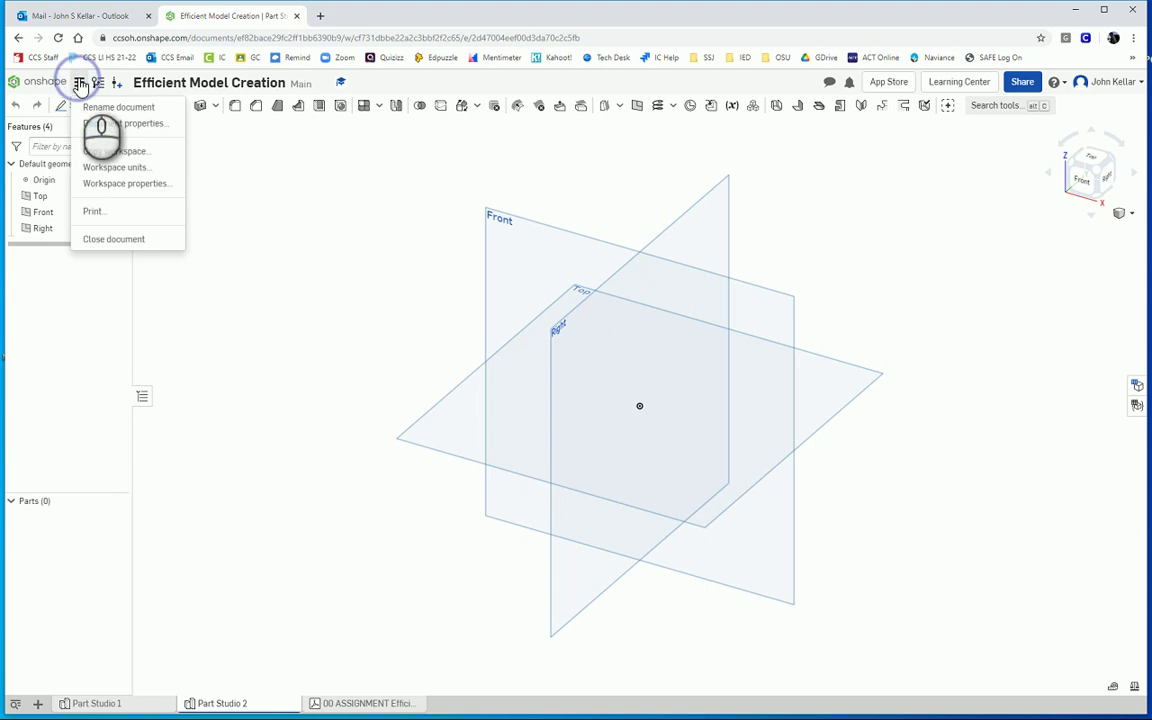
click(111, 165)
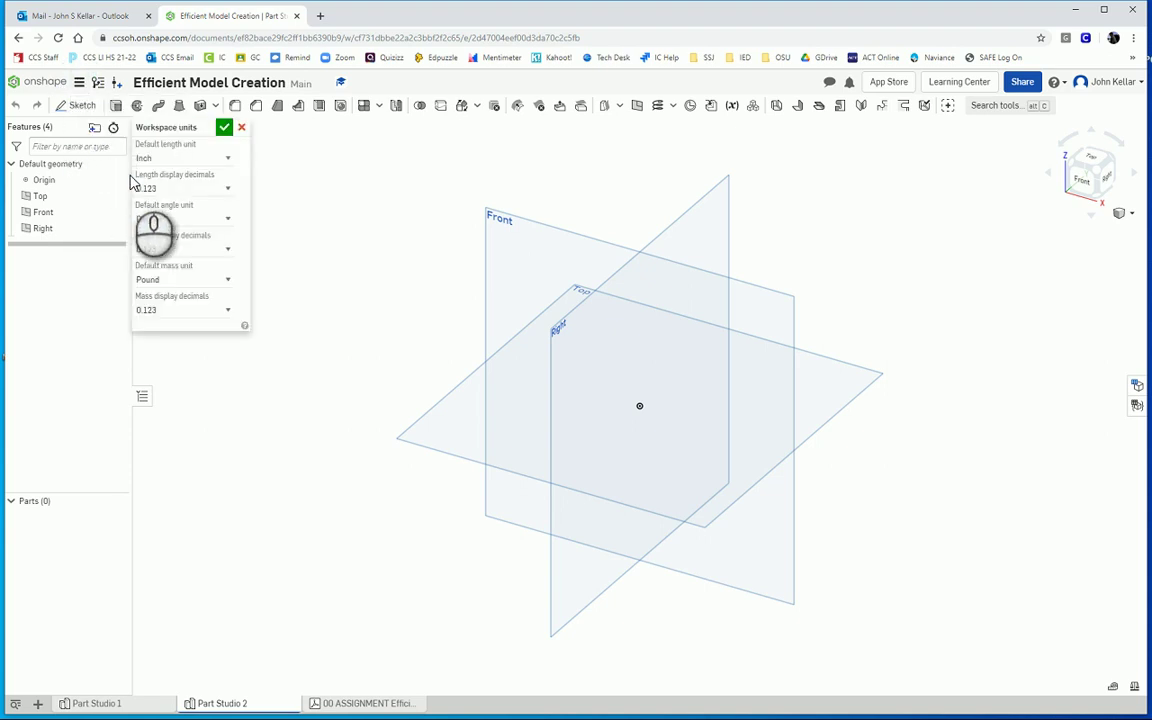
click(160, 158)
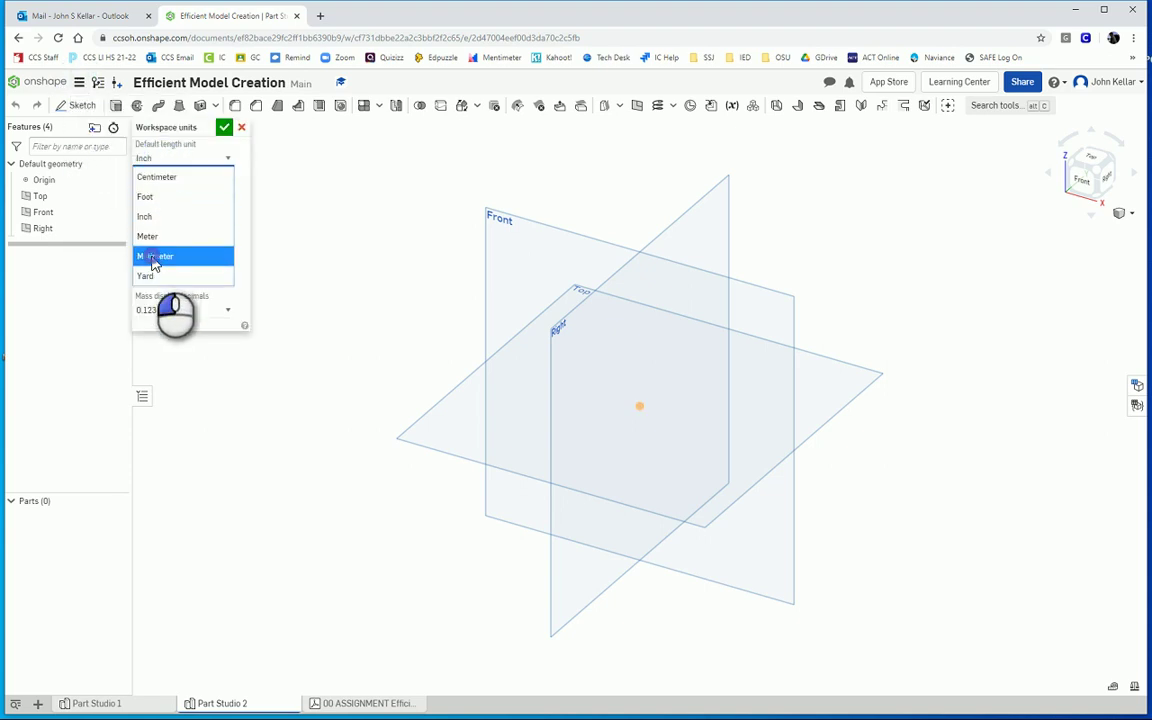
click(155, 255)
click(224, 127)
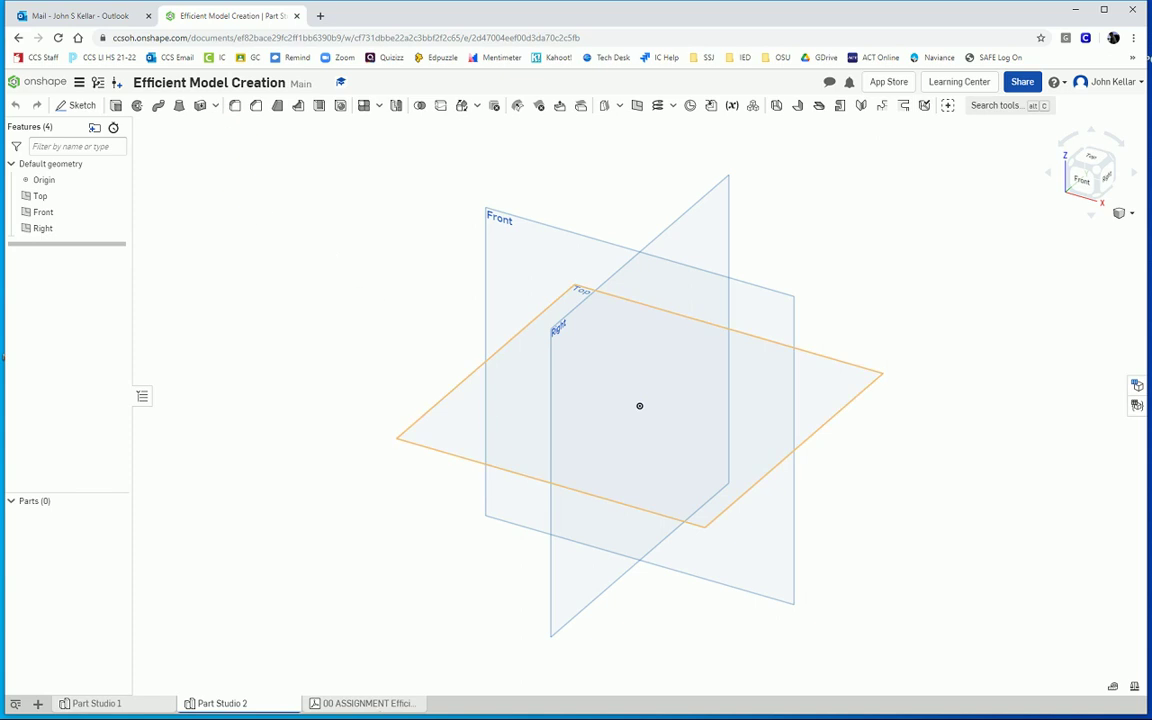
click(371, 706)
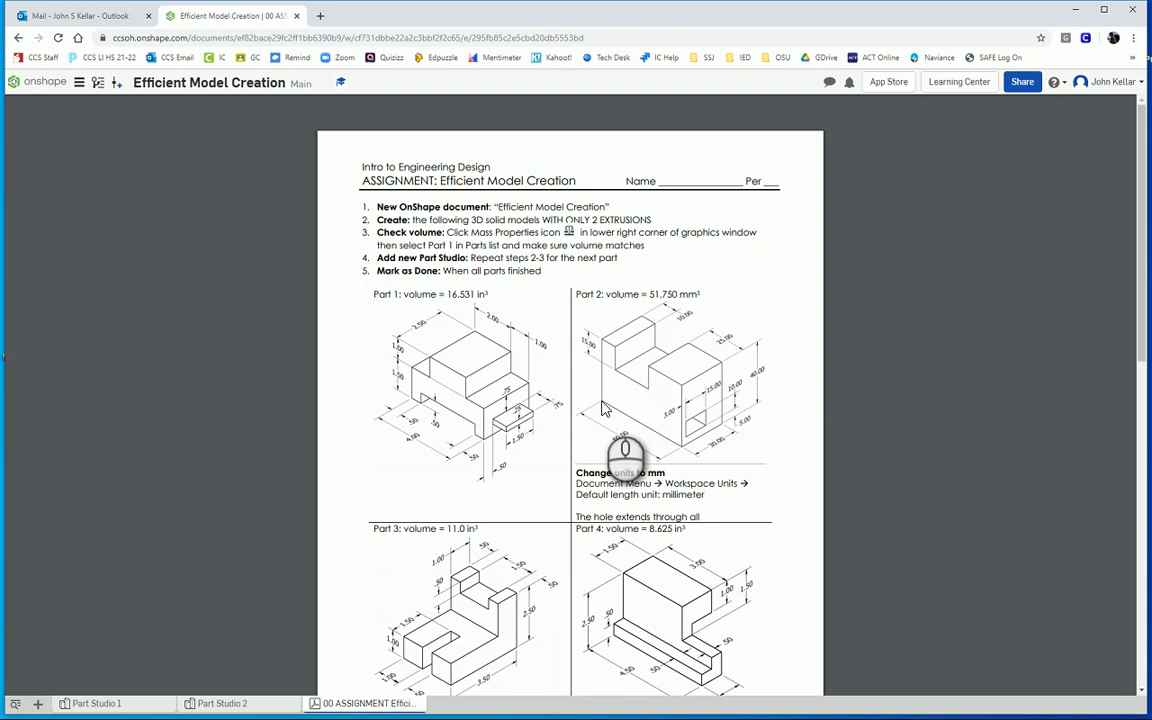
Go back from the assignment PDF to the Part Studio 2 tab.
click(221, 703)
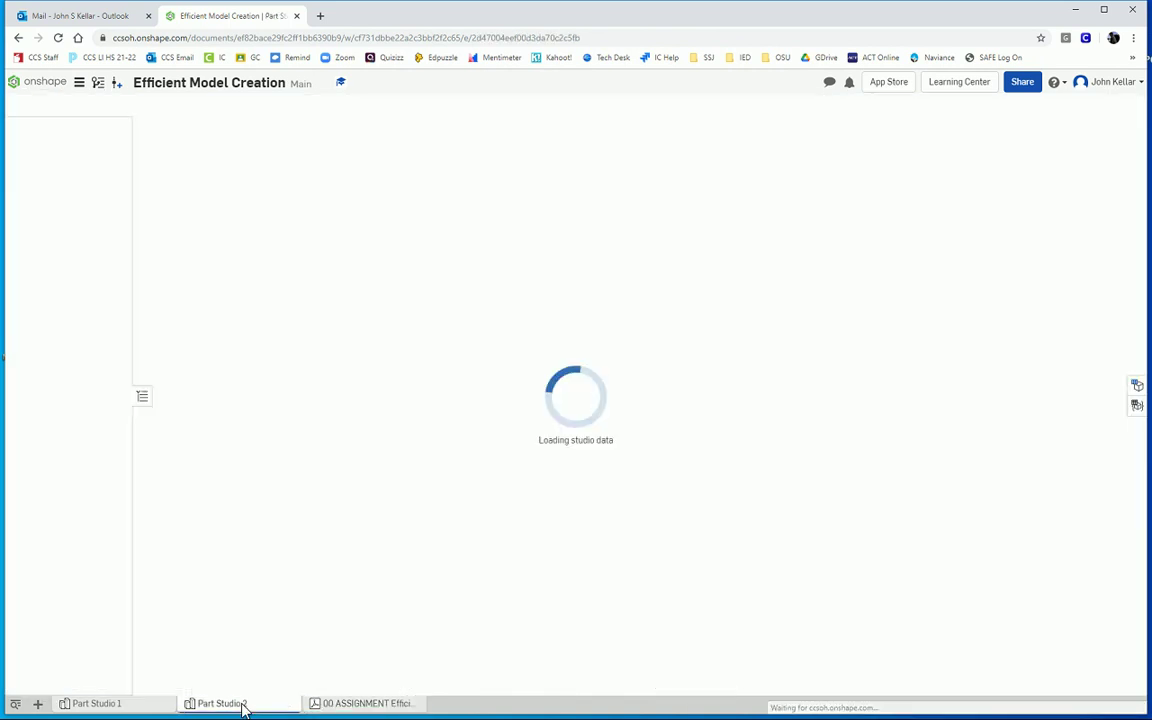
Start Sketch 1 on the Front plane with a vertical edge and a dimensioned short top edge.
click(80, 106)
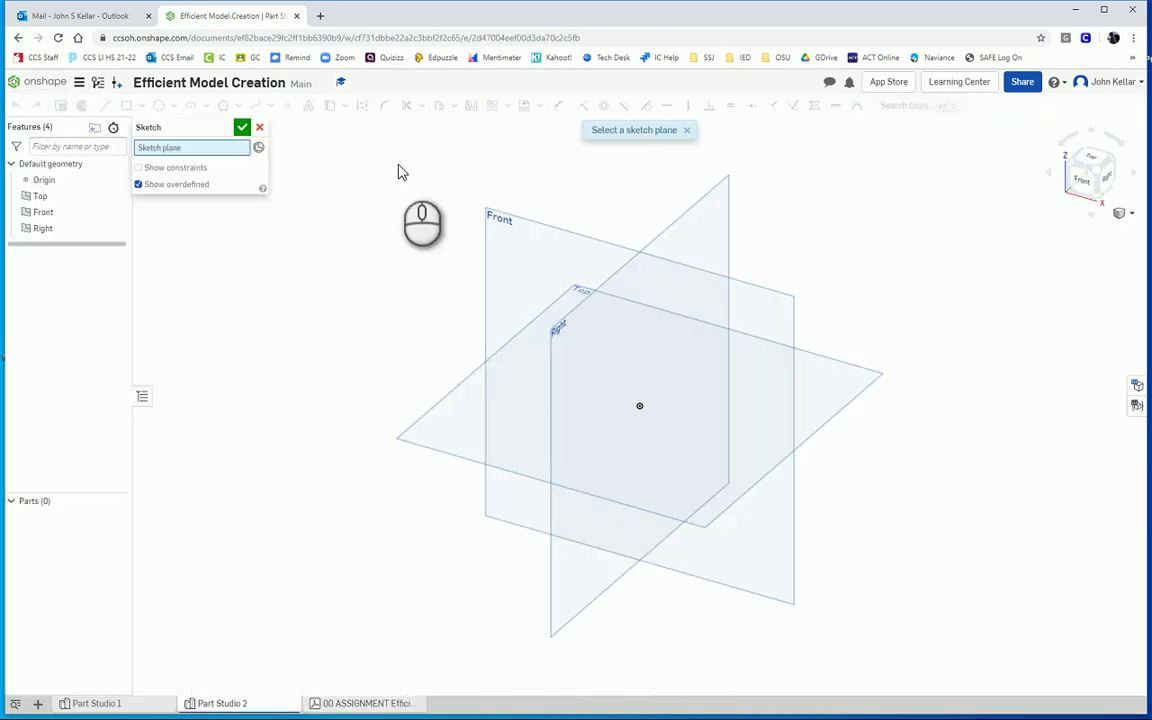
click(505, 227)
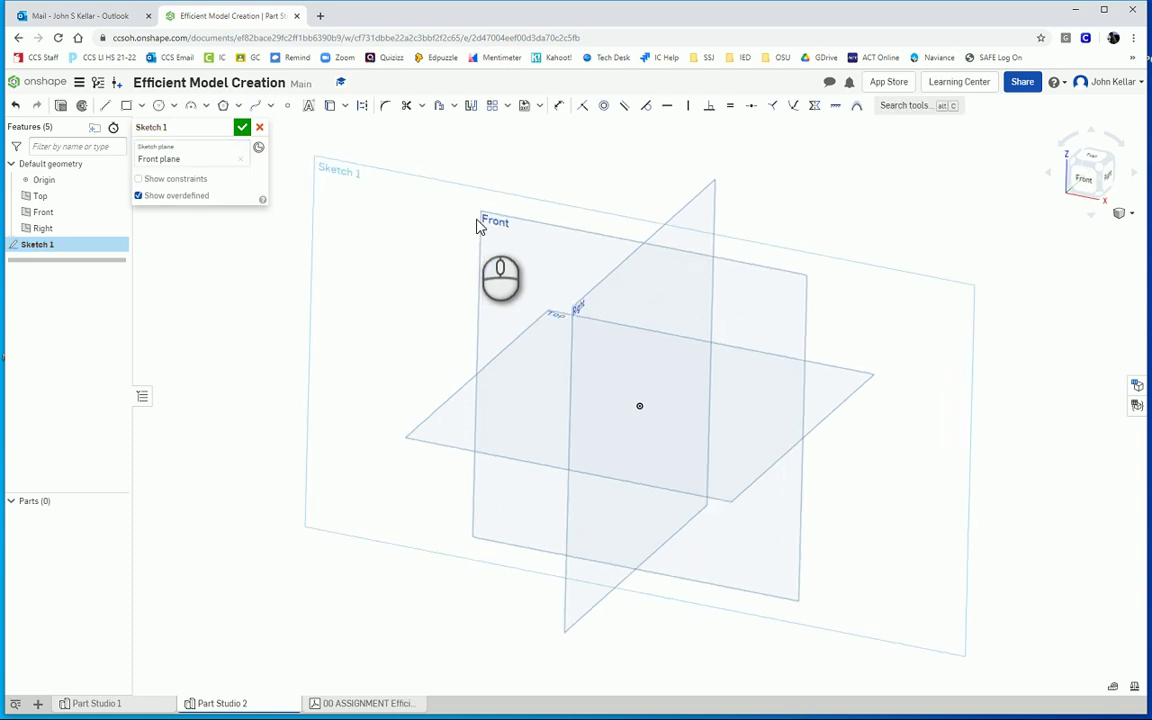
click(105, 106)
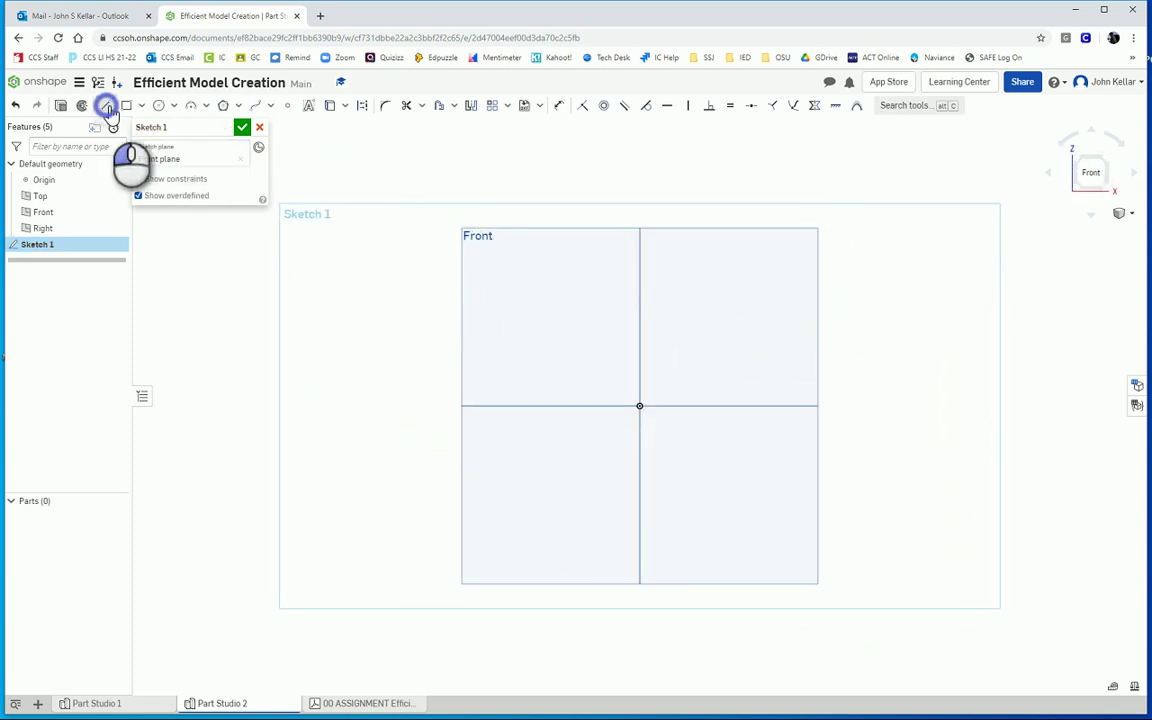
click(649, 418)
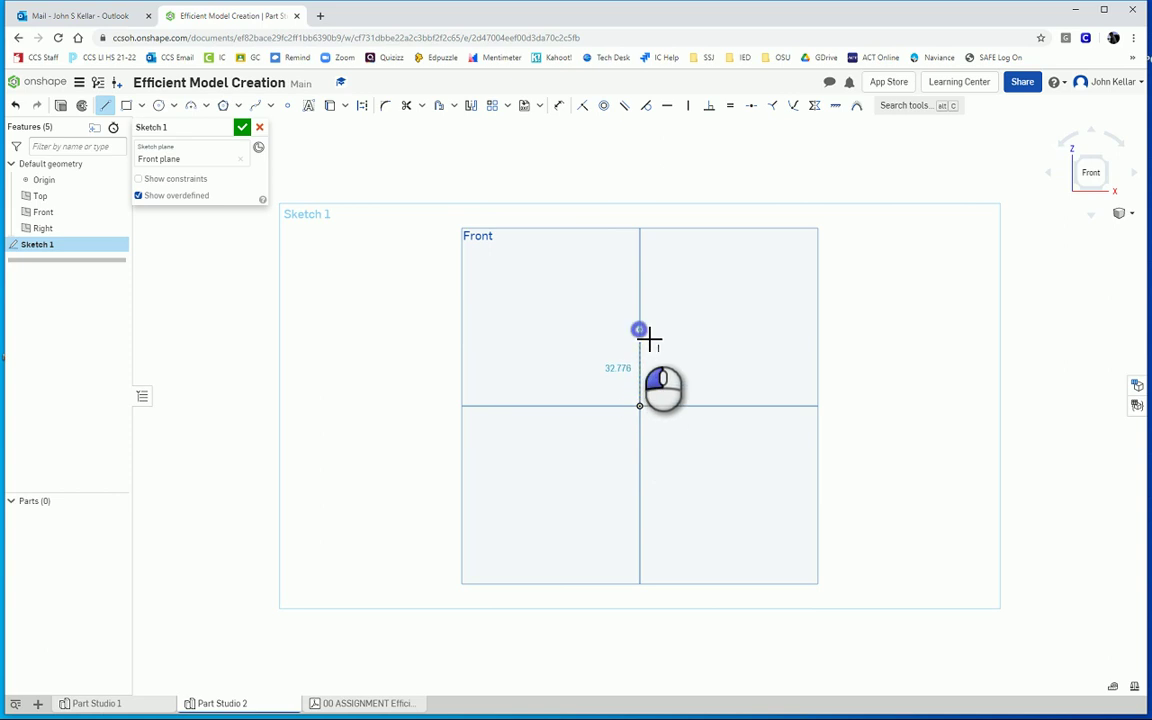
click(650, 341)
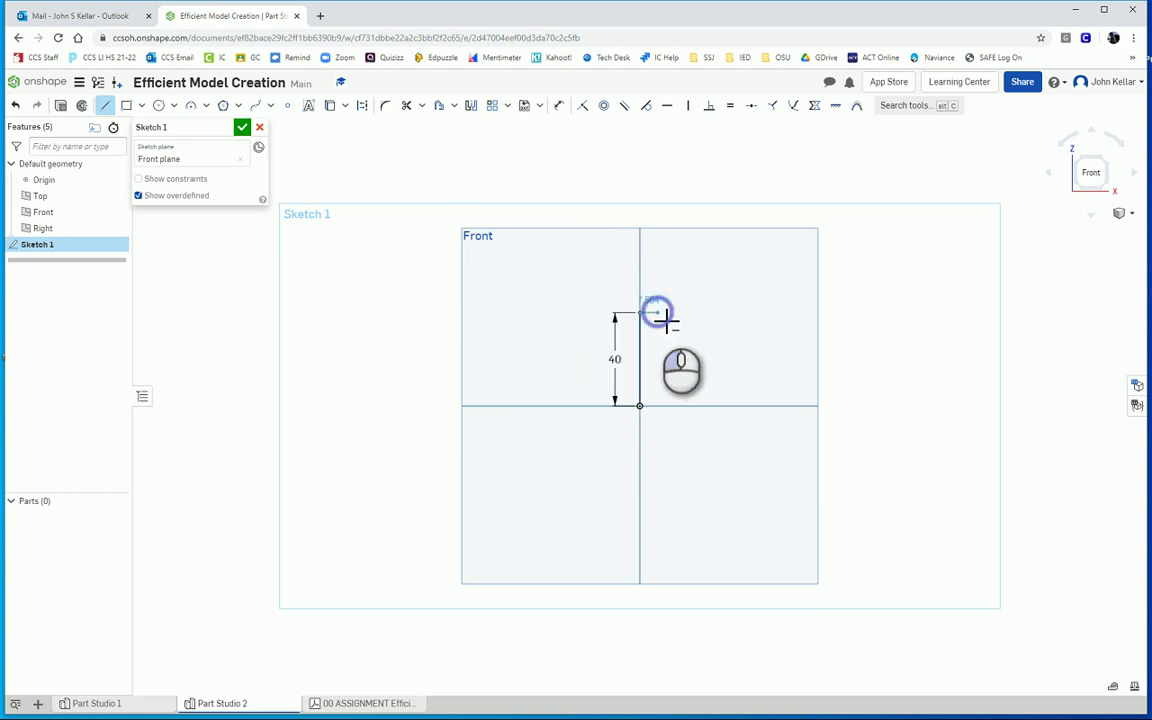
click(657, 314)
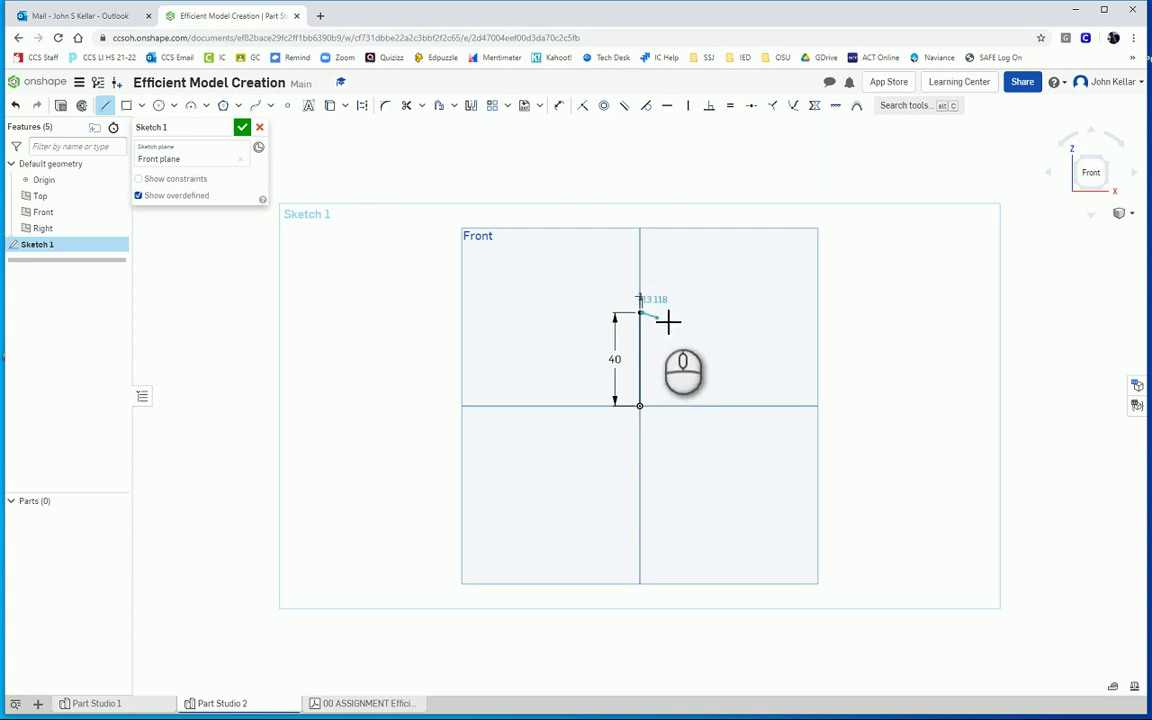
key(Escape)
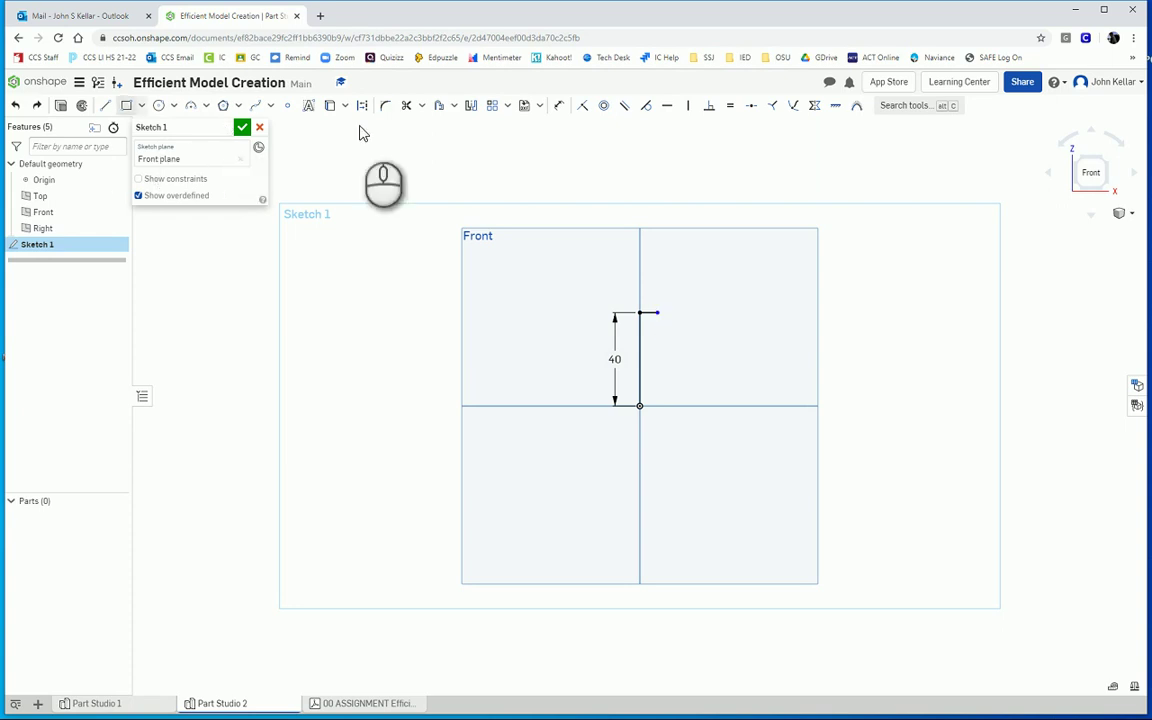
key(d)
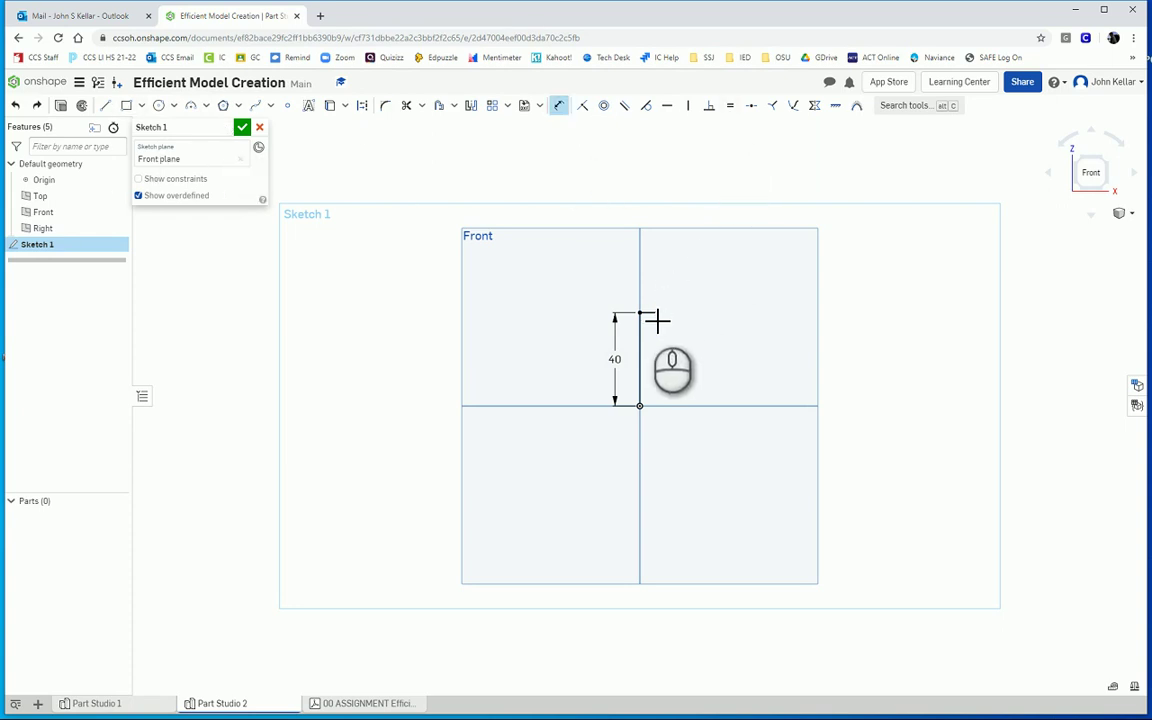
click(648, 310)
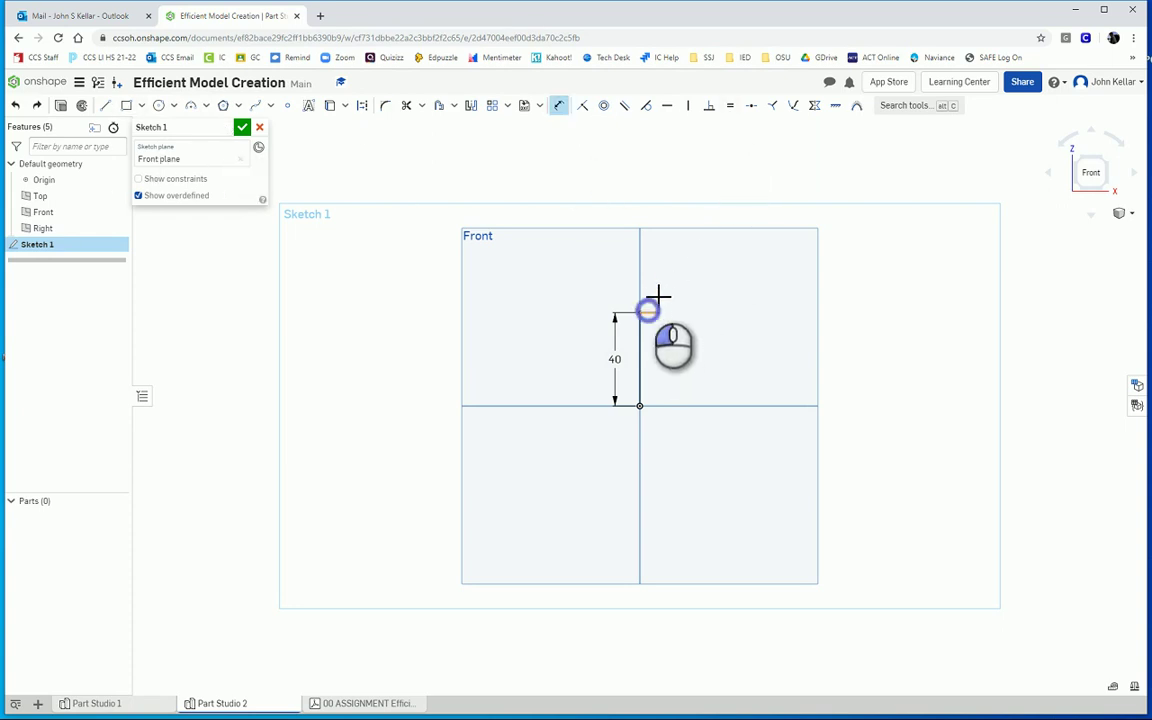
click(606, 259)
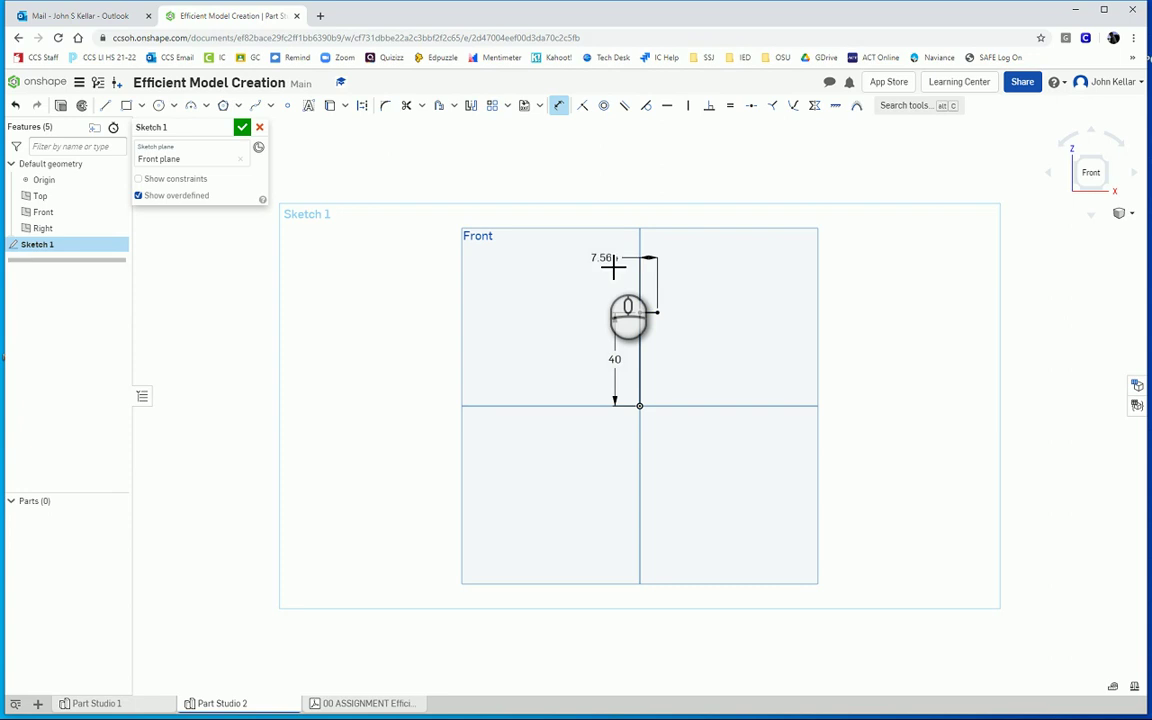
Continue the profile with a 15 edge downward and a 15 edge to the right.
click(105, 105)
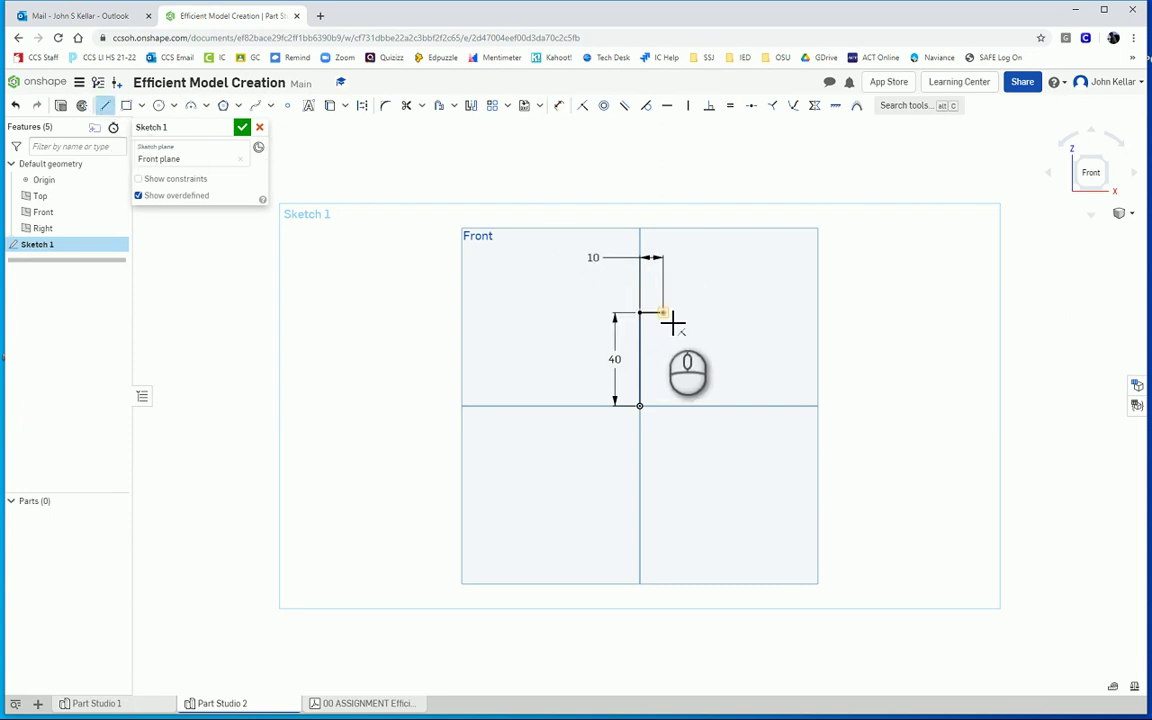
click(663, 314)
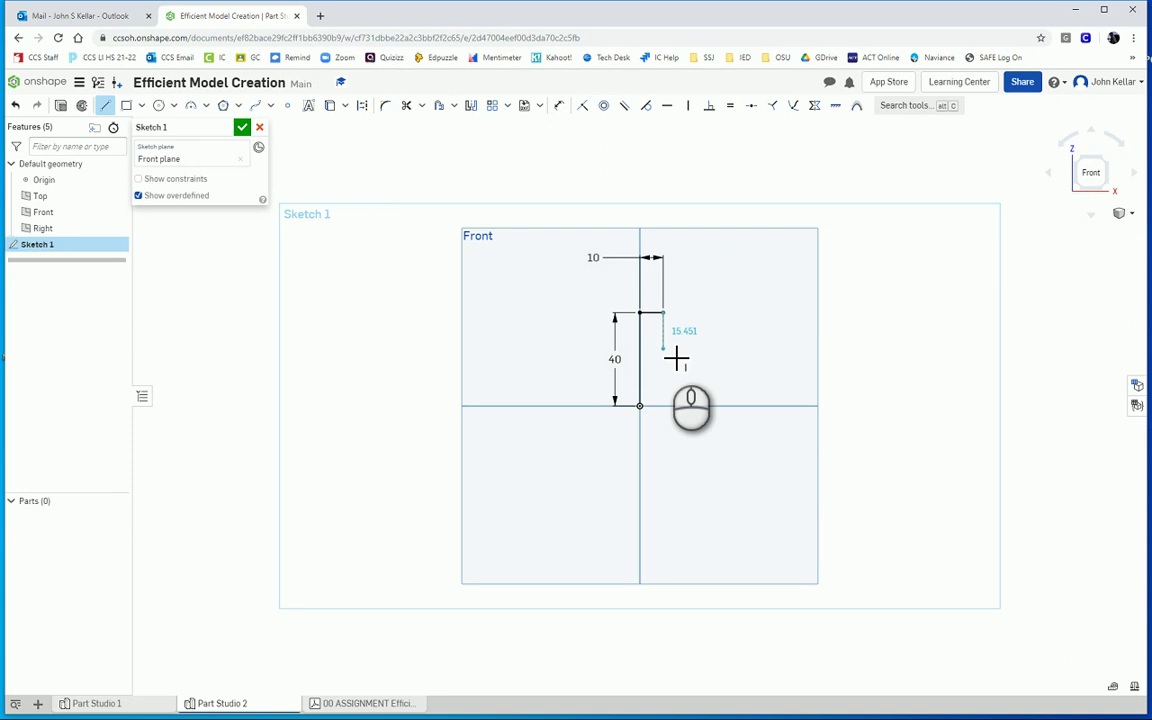
click(670, 356)
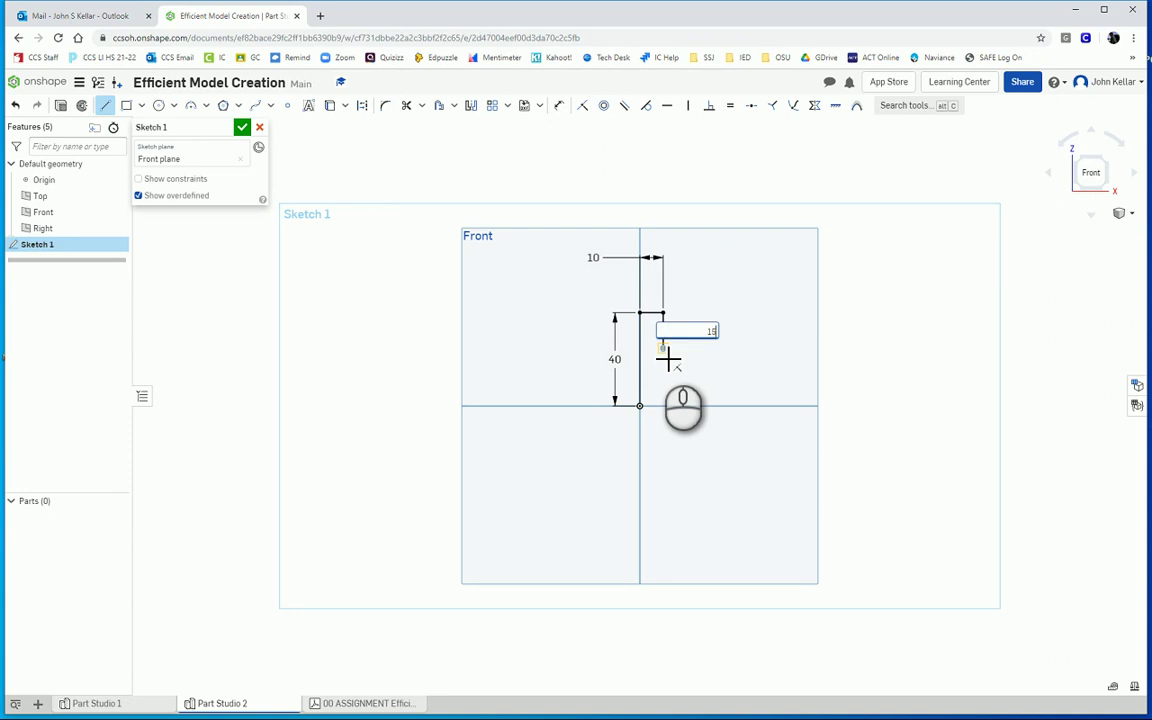
text(15)
key(Return)
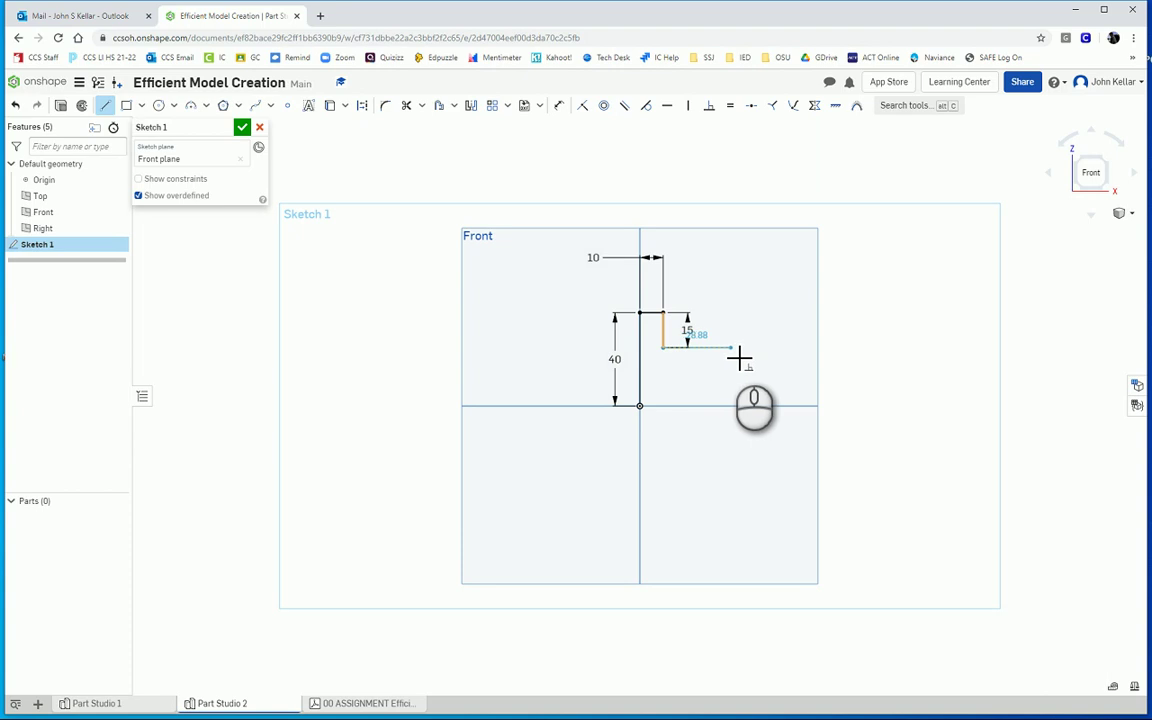
click(731, 347)
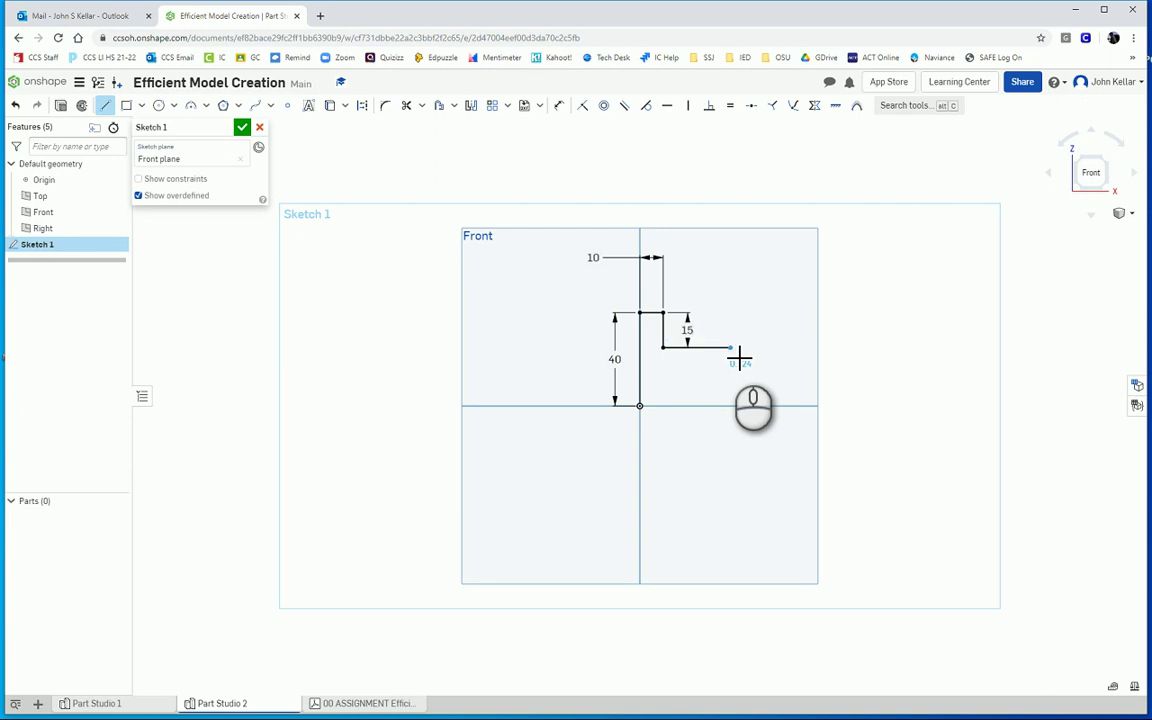
text(15)
key(Return)
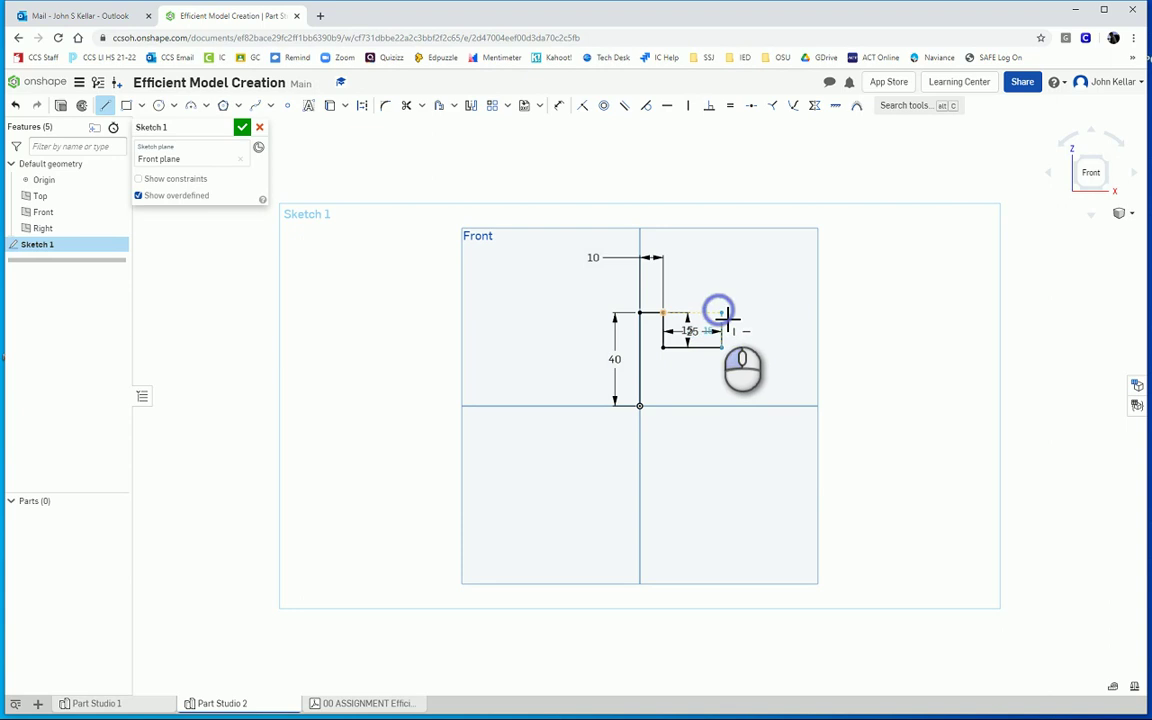
Finish the notched outline with a 25 top edge, closing at the origin, and move the 25 dimension below.
click(724, 315)
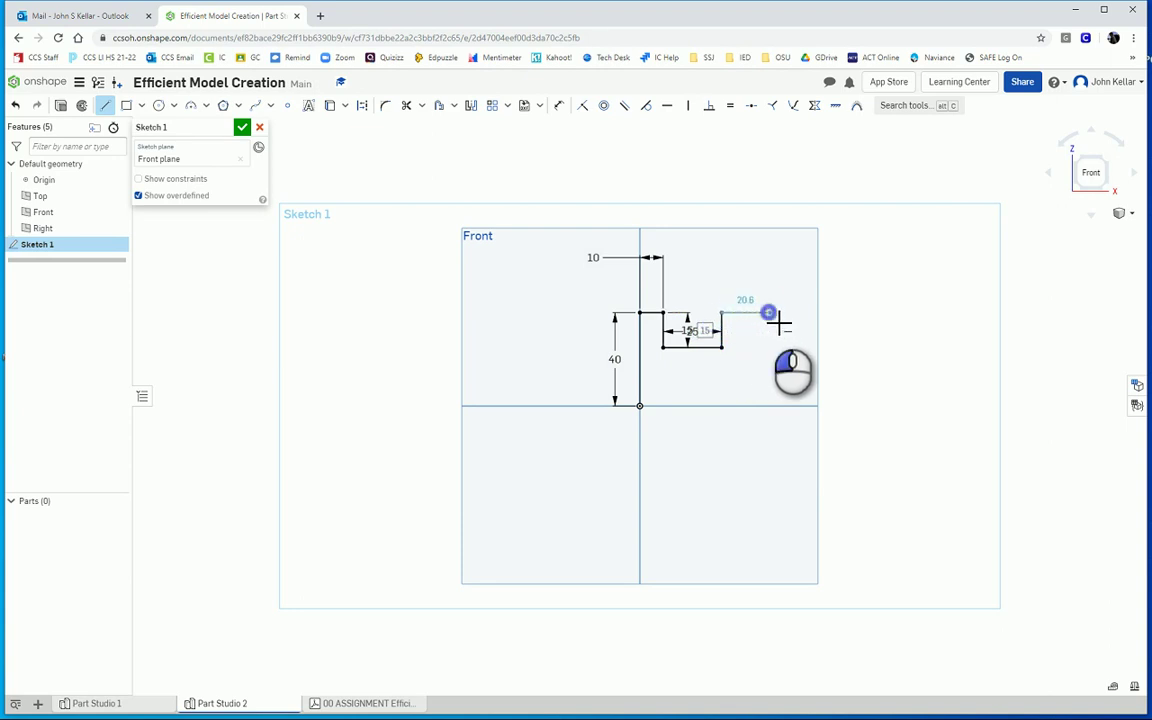
click(769, 313)
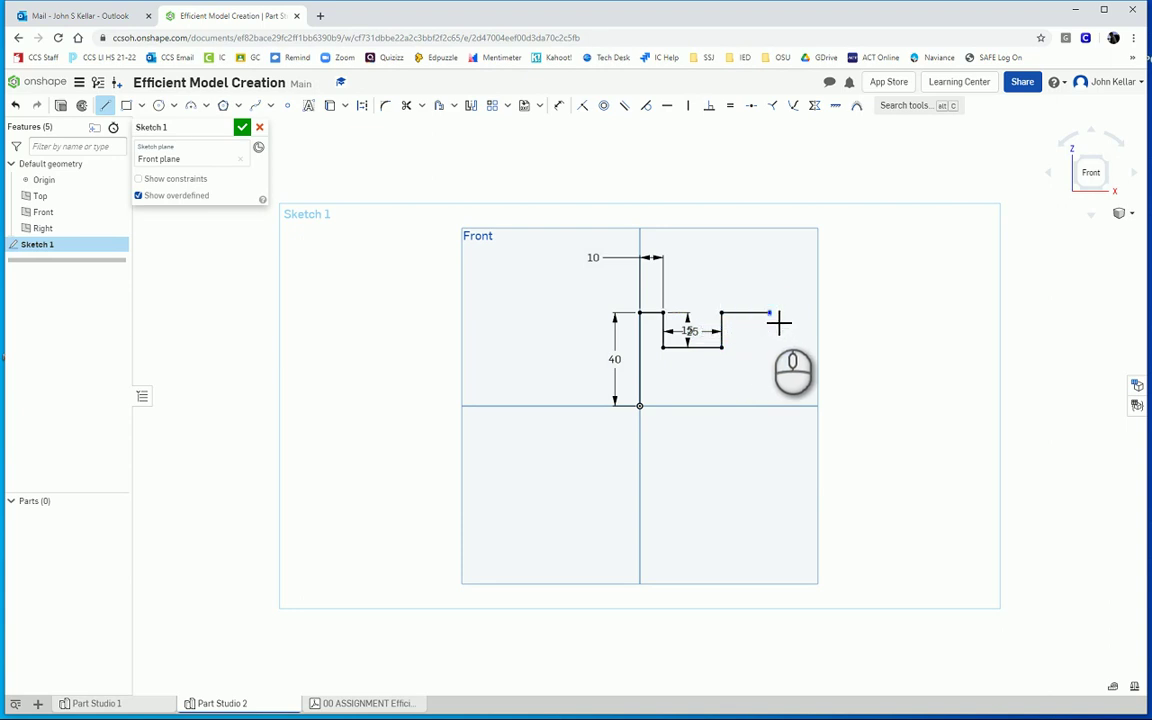
text(25)
key(Return)
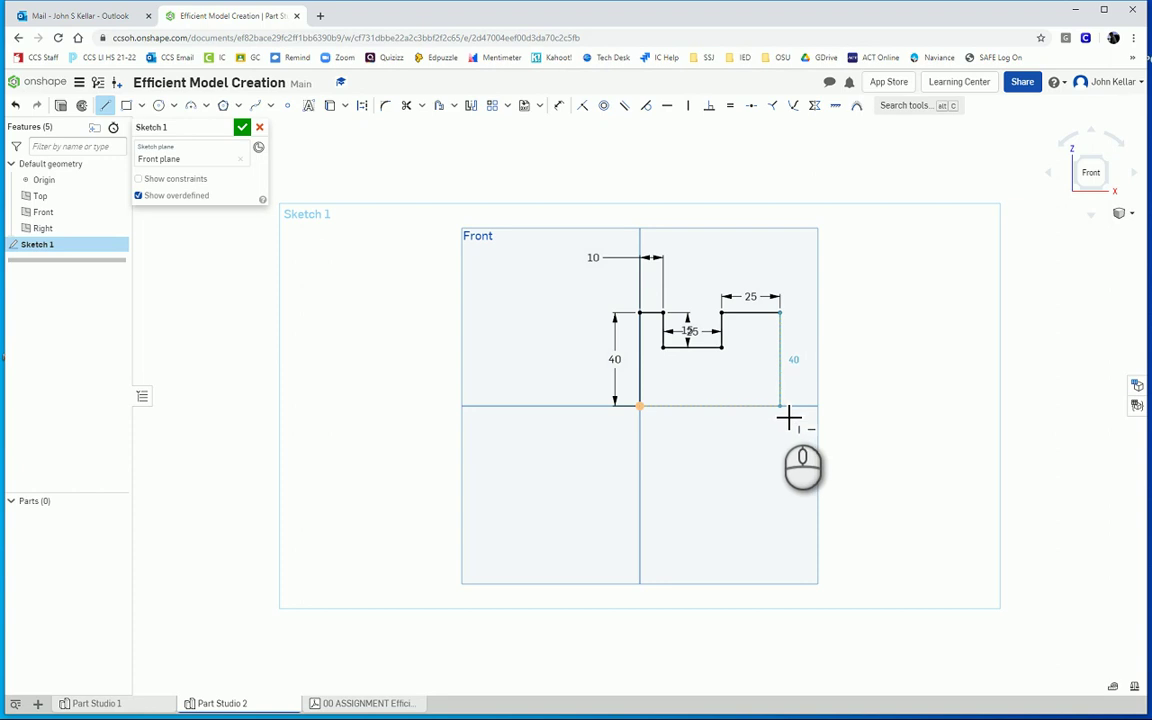
click(780, 407)
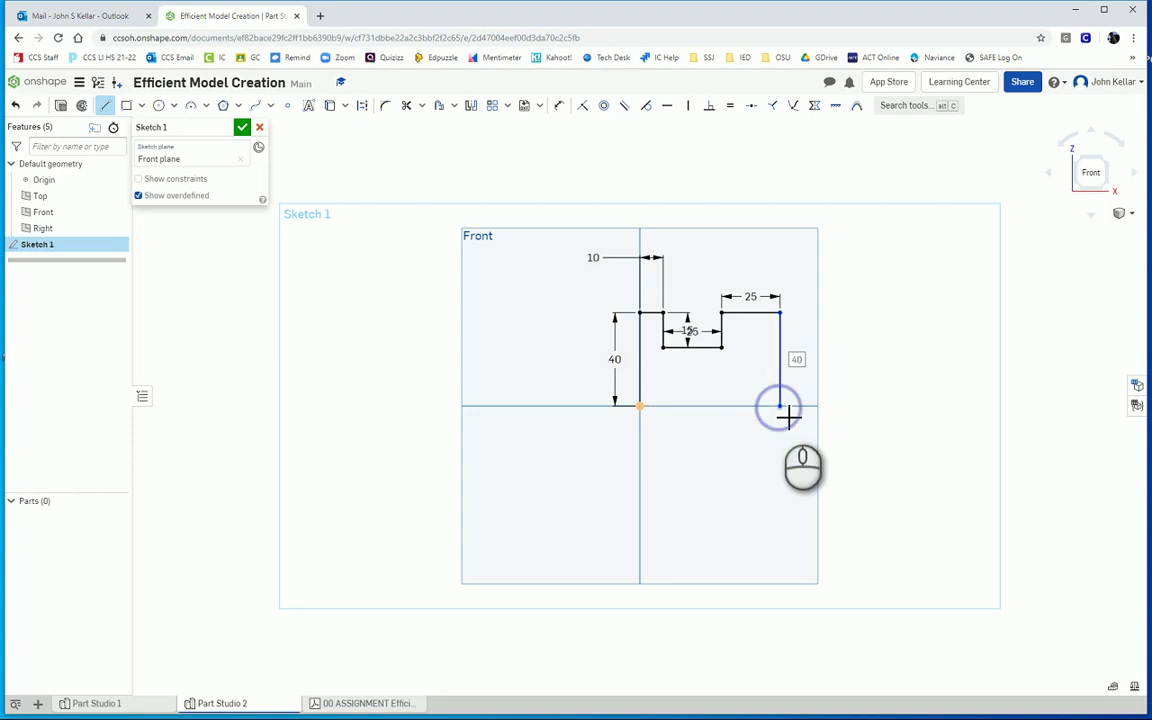
click(650, 415)
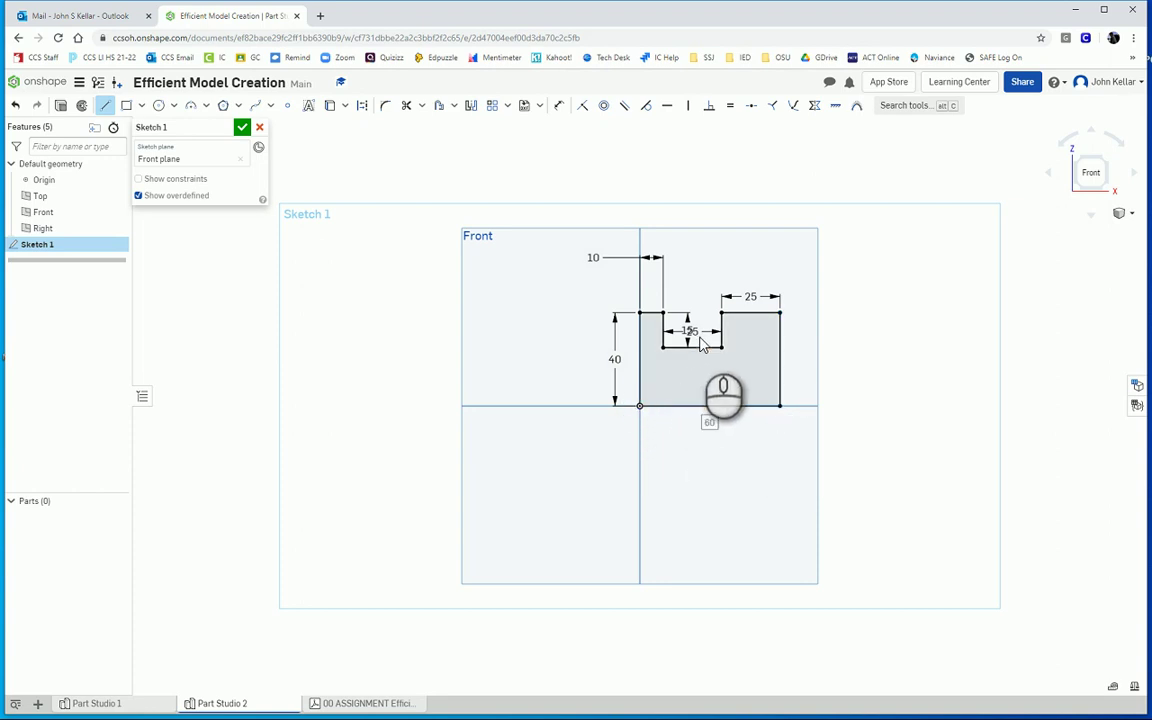
key(Escape)
drag(690, 333, 690, 374)
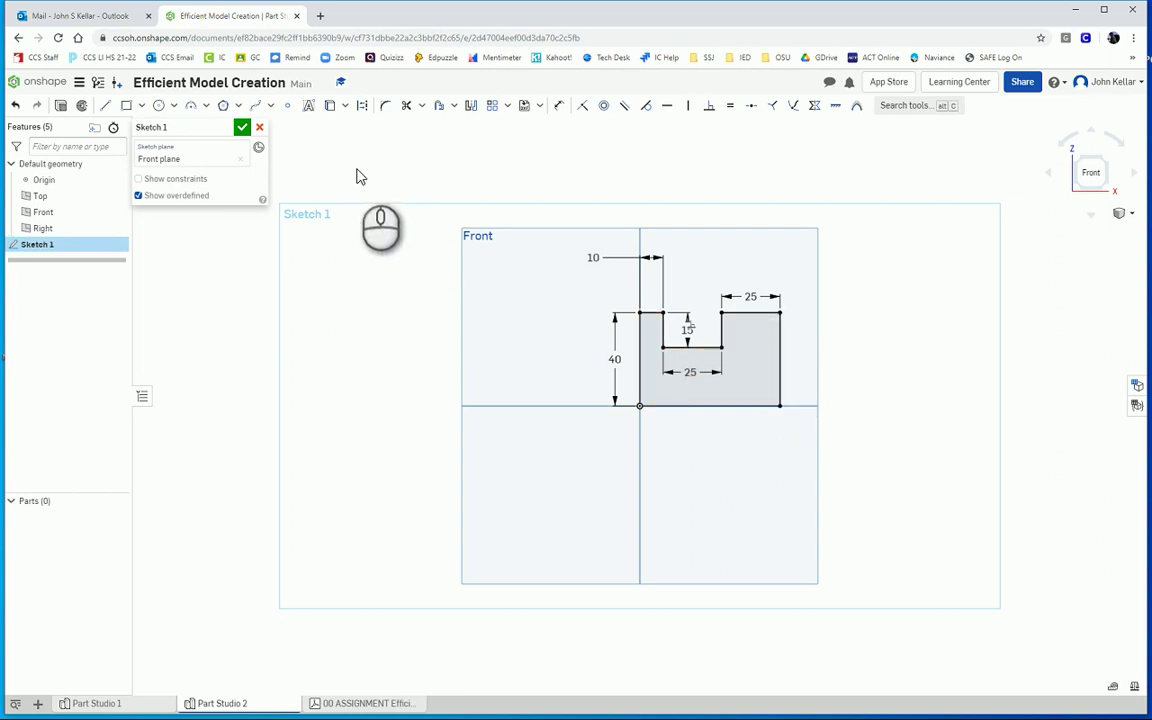
Close Sketch 1 and extrude its profile 30 mm deep into Part 1.
click(243, 129)
key(shift+7)
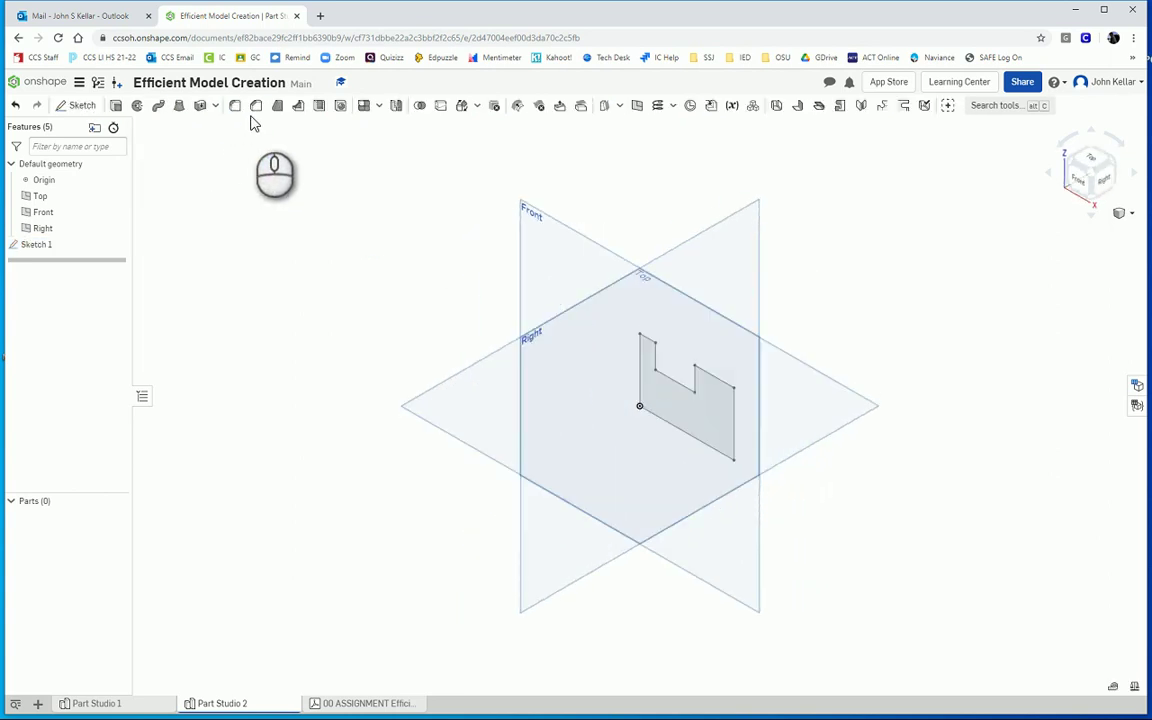
click(116, 105)
click(692, 410)
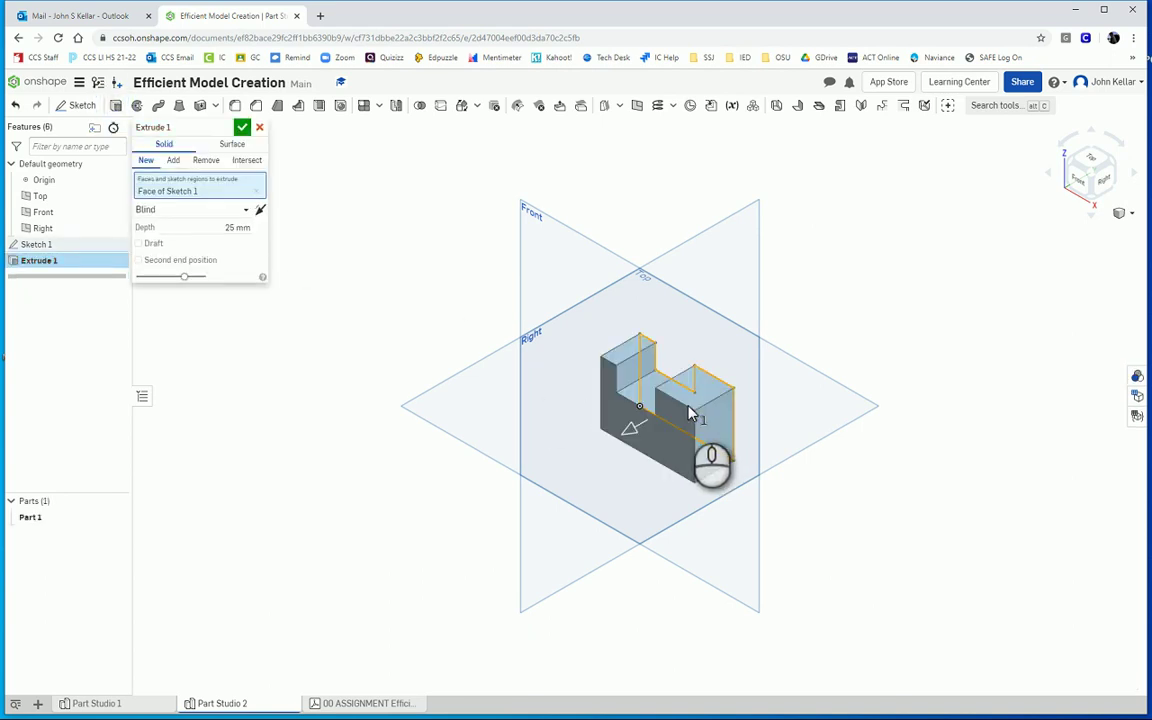
click(352, 704)
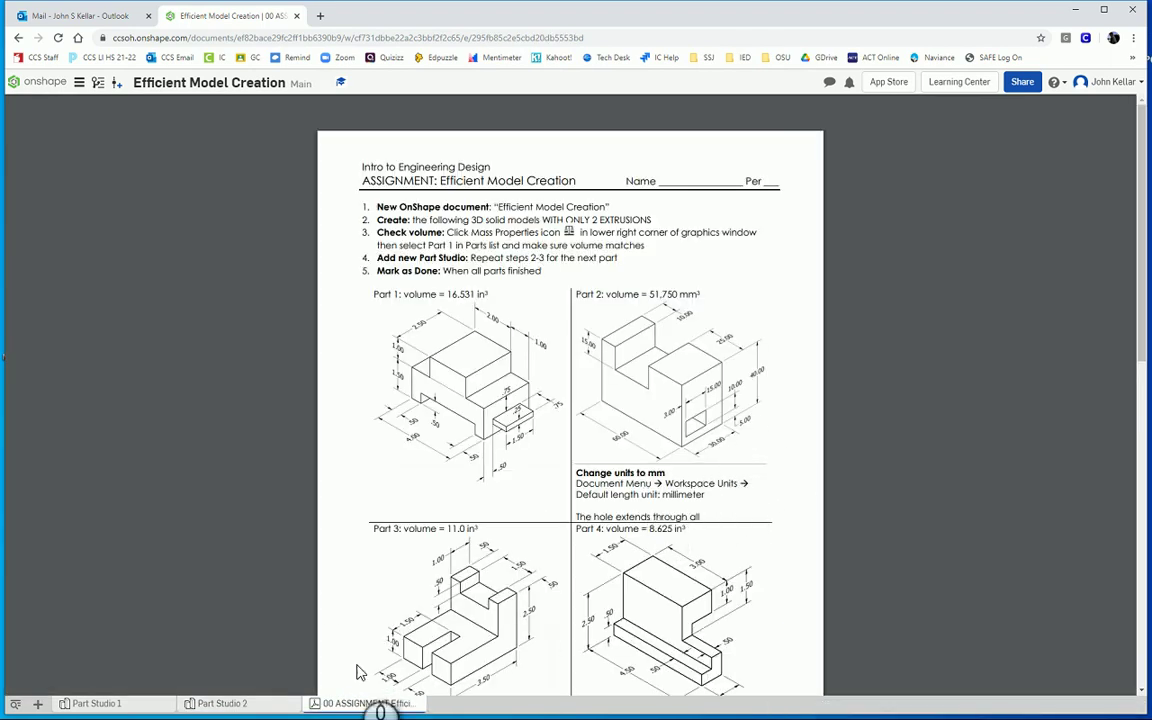
click(222, 704)
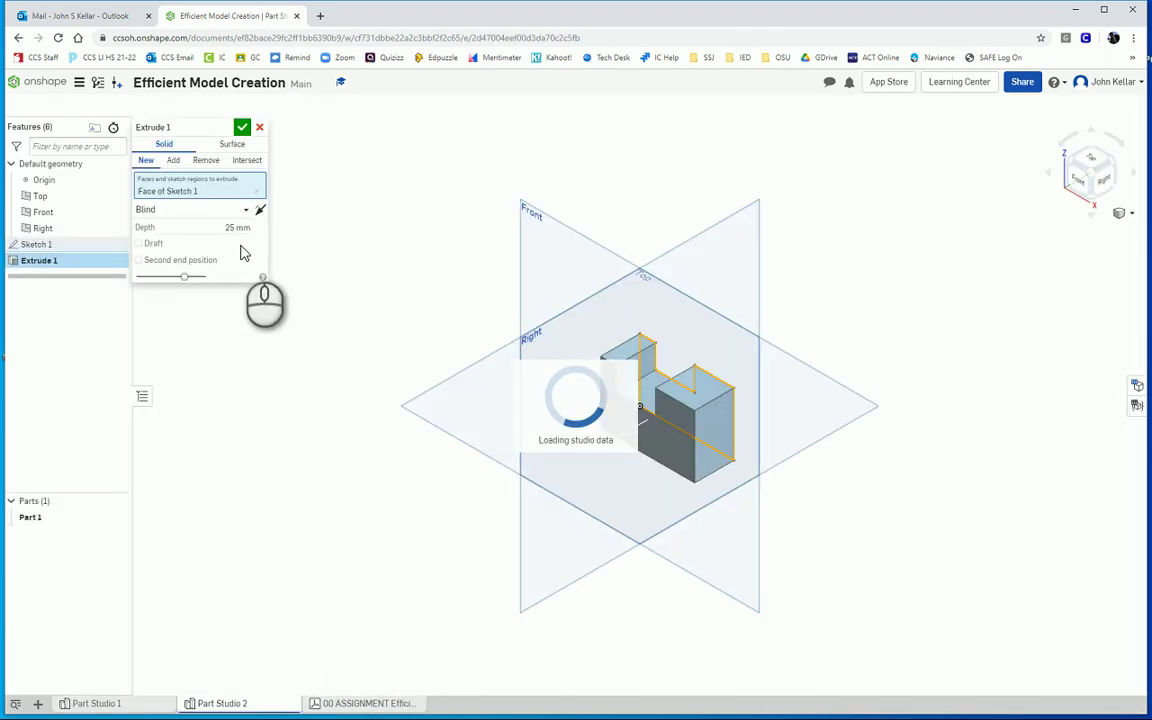
click(230, 228)
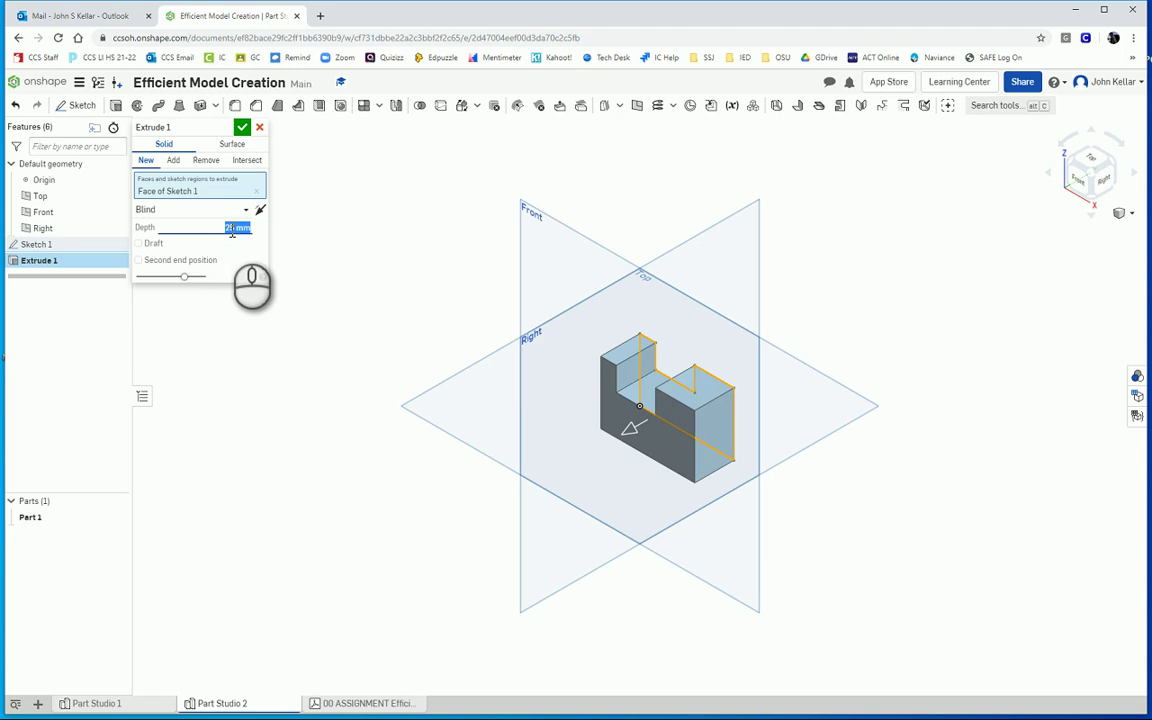
click(243, 128)
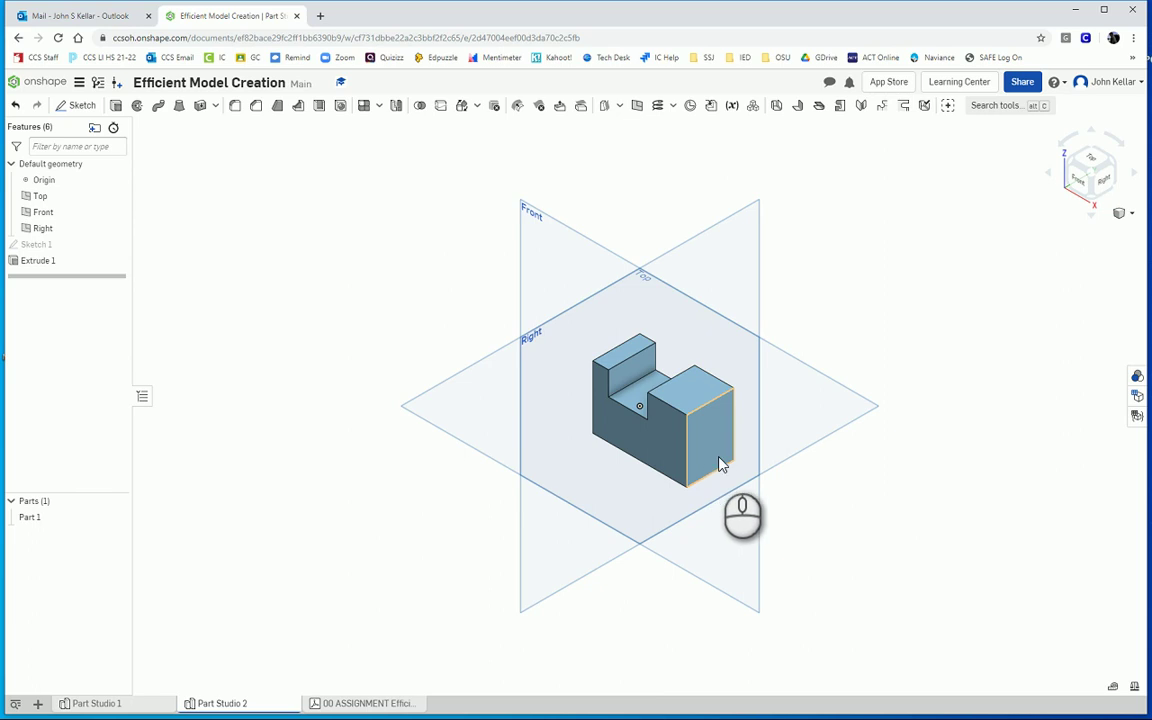
Start Sketch 2 on the part's right side face and draw a small rectangle.
click(76, 105)
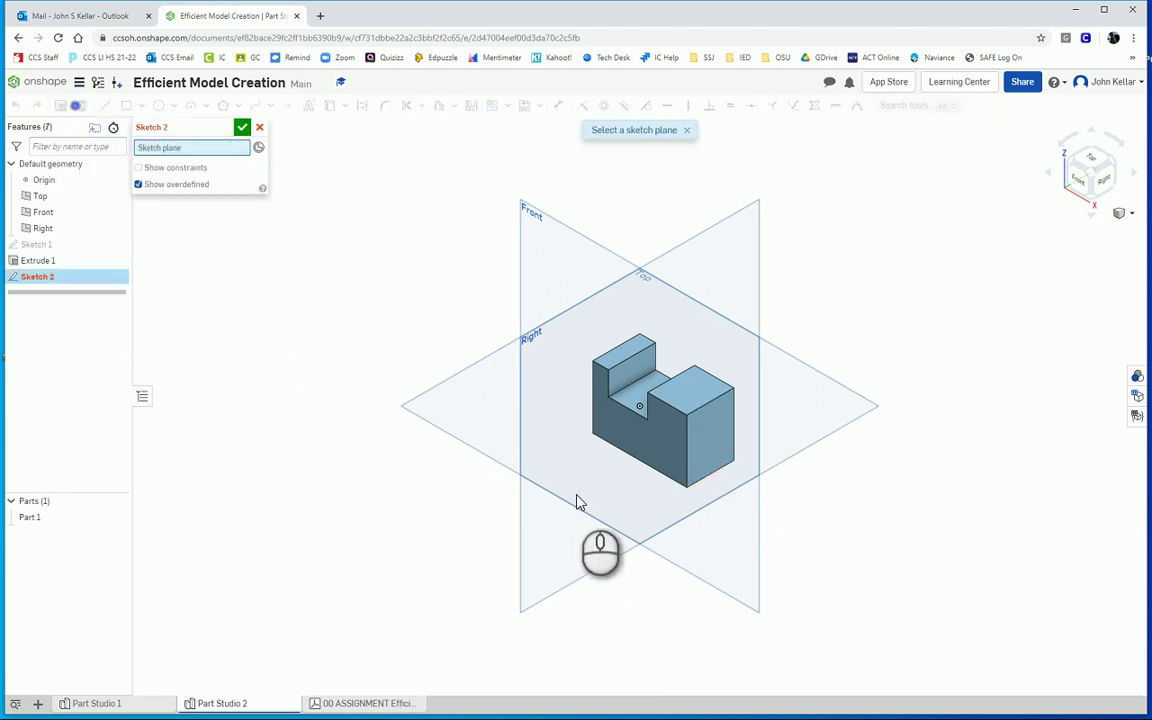
click(730, 459)
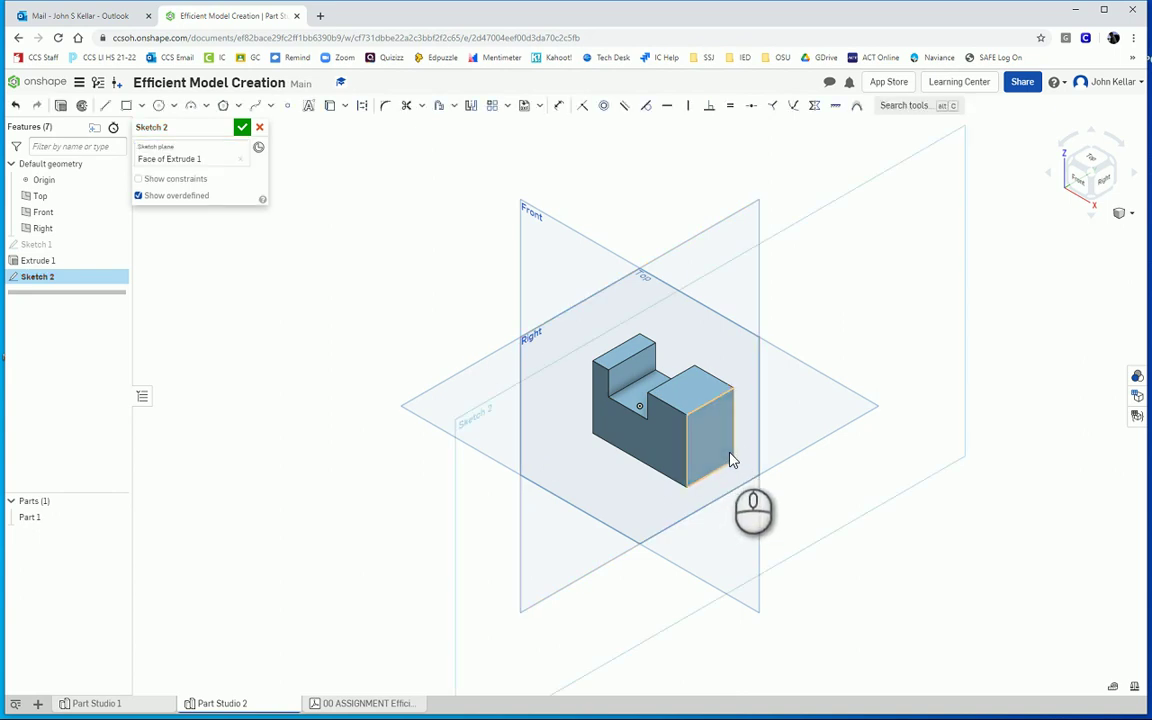
key(n)
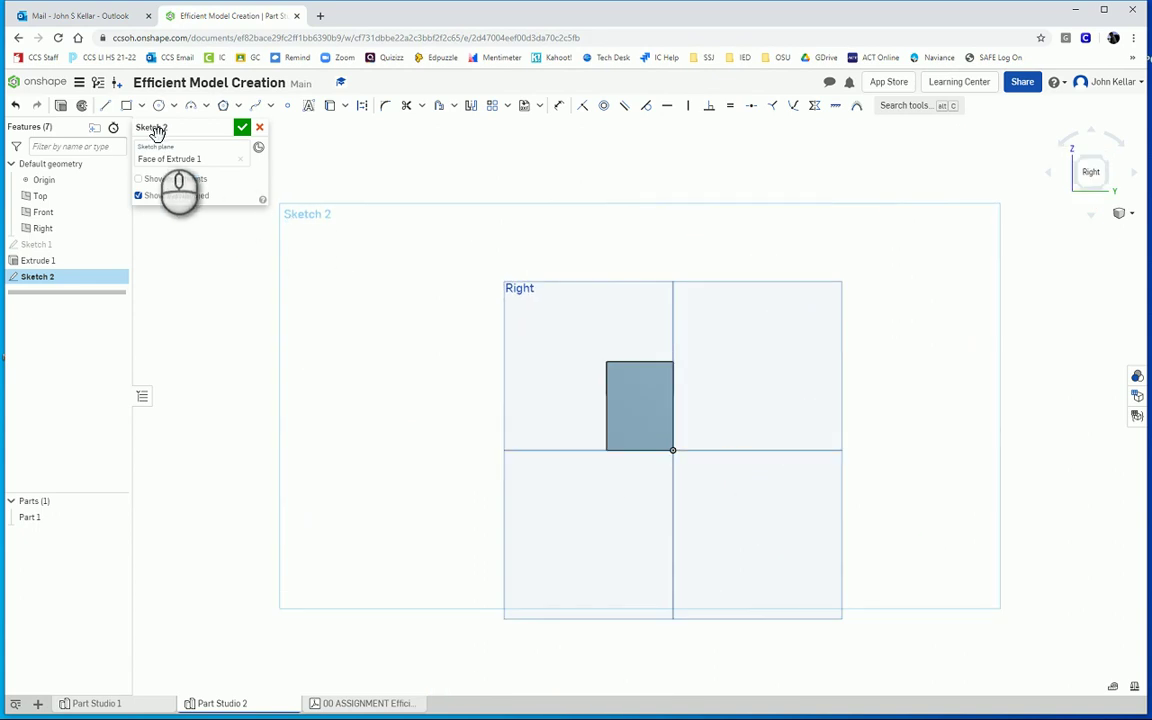
click(126, 105)
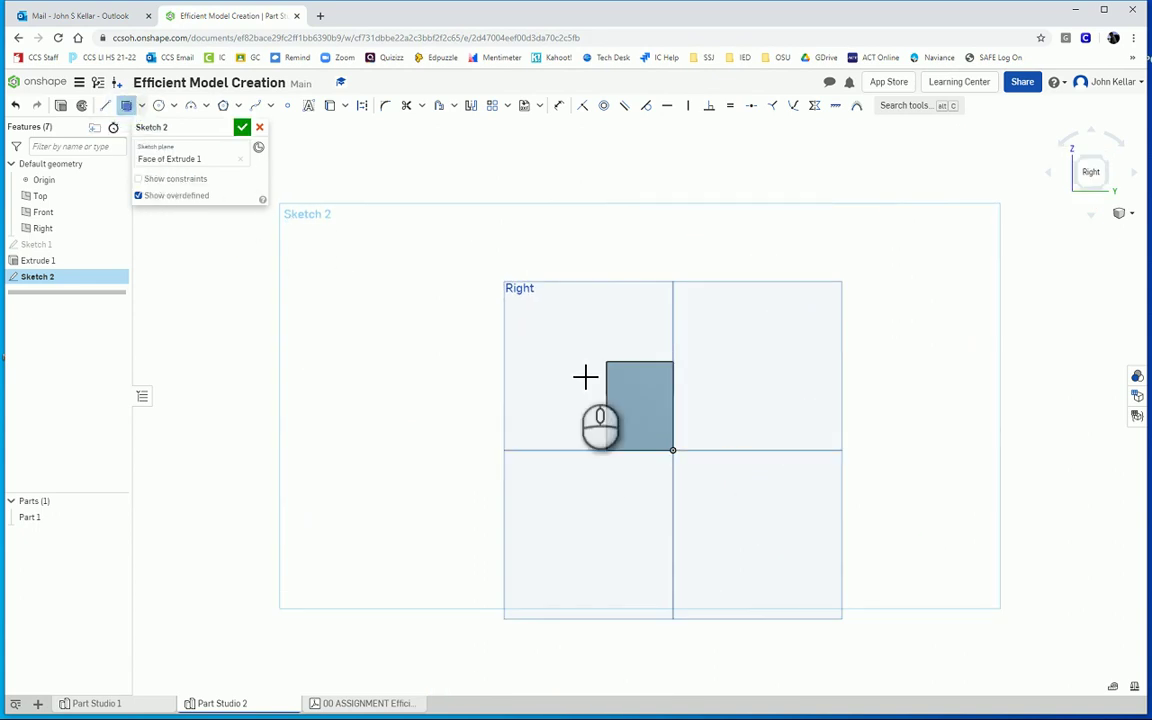
click(623, 415)
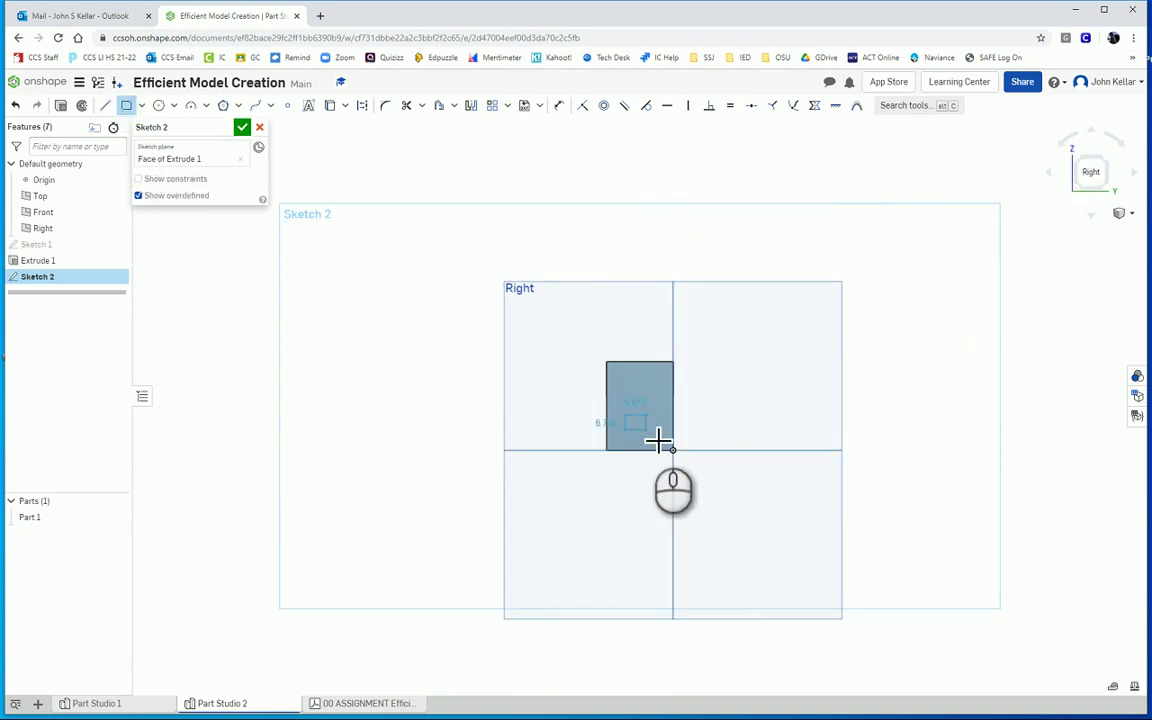
click(655, 435)
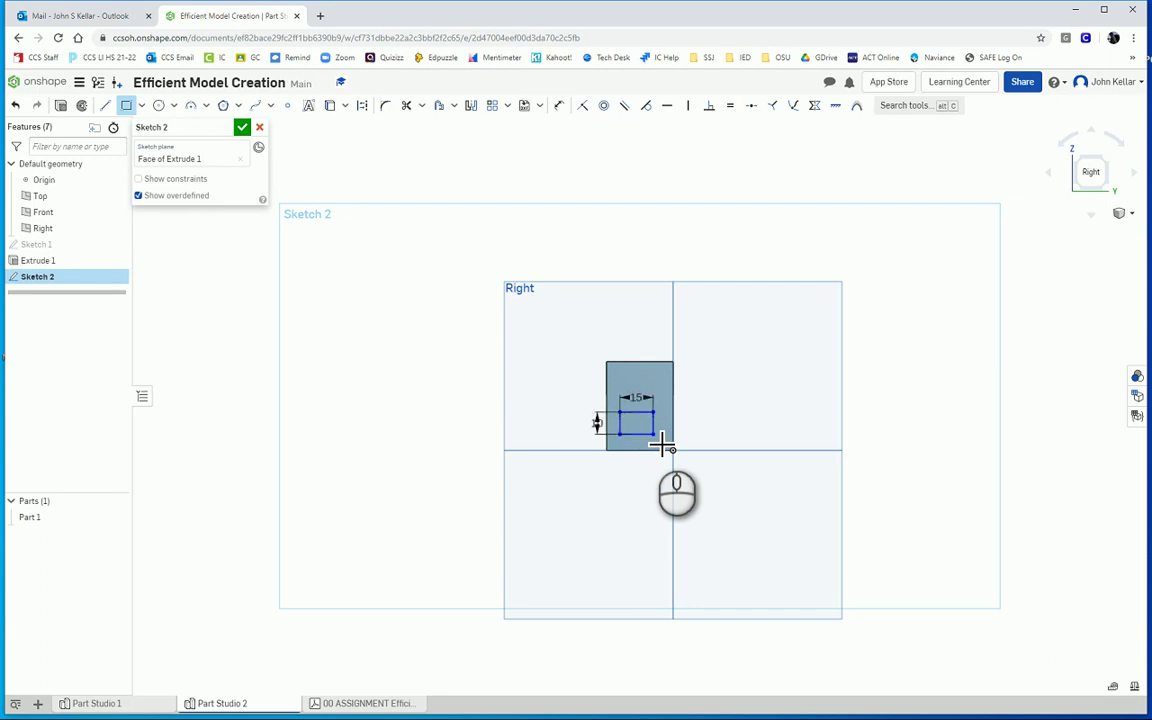
Dimension the rectangle 15 wide, located by 3 and 5 offsets.
mouse_move(365, 709)
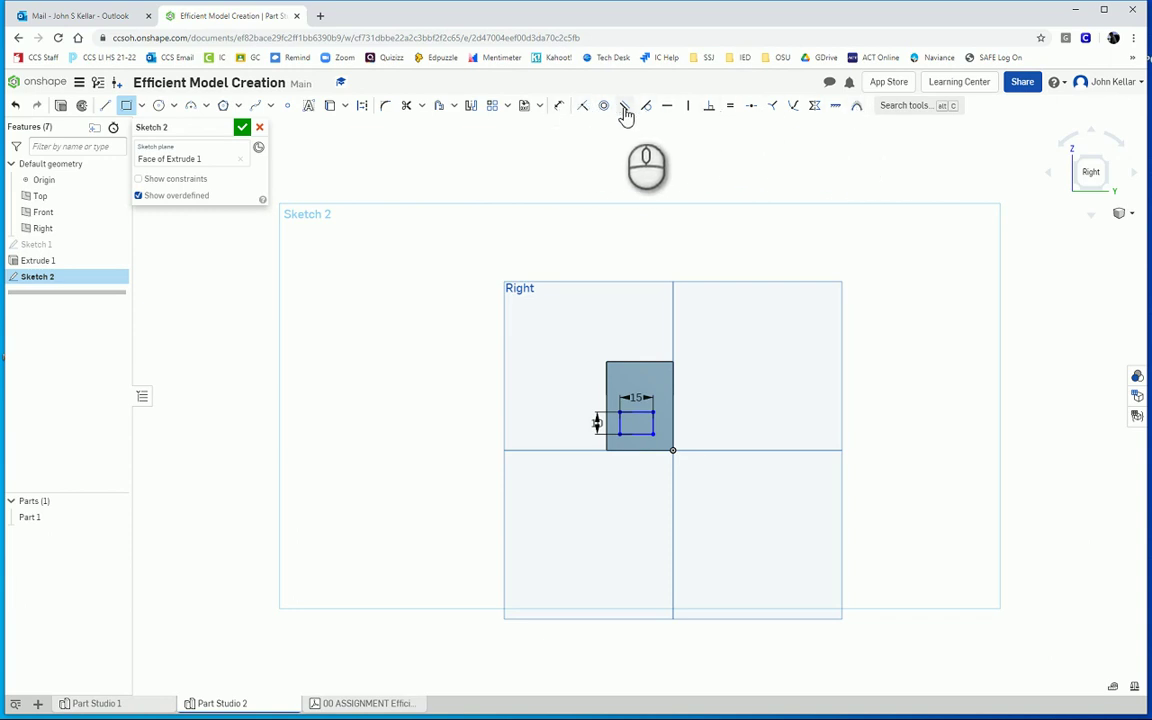
click(559, 107)
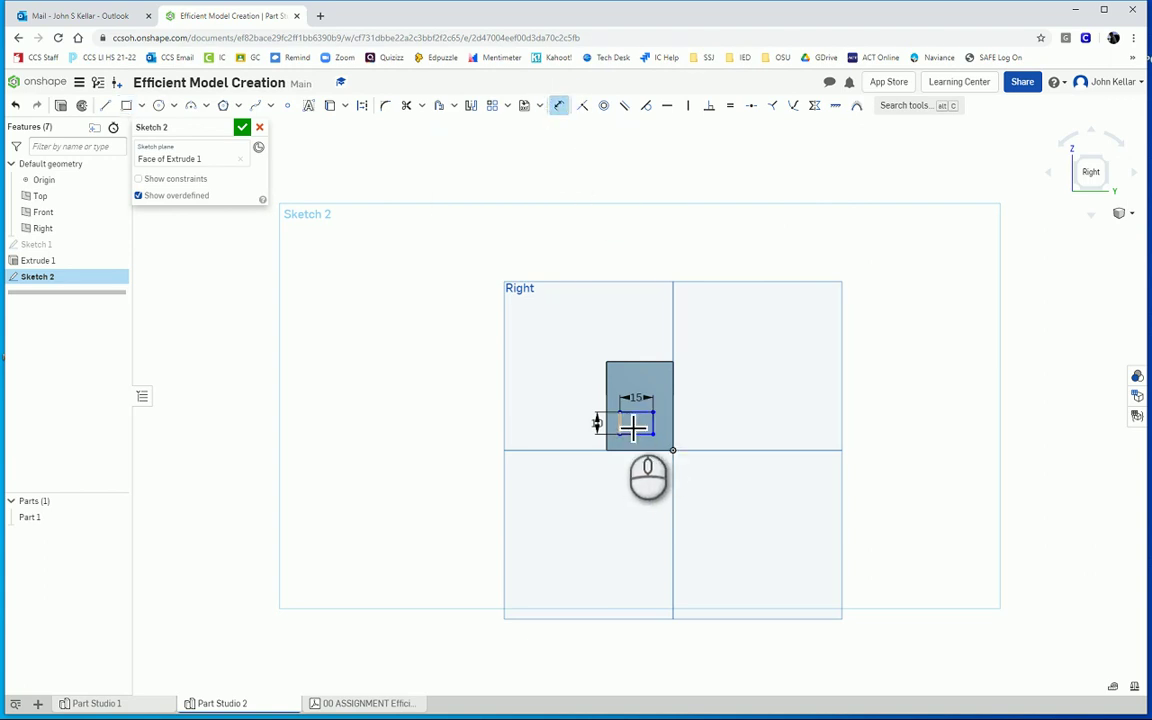
click(627, 431)
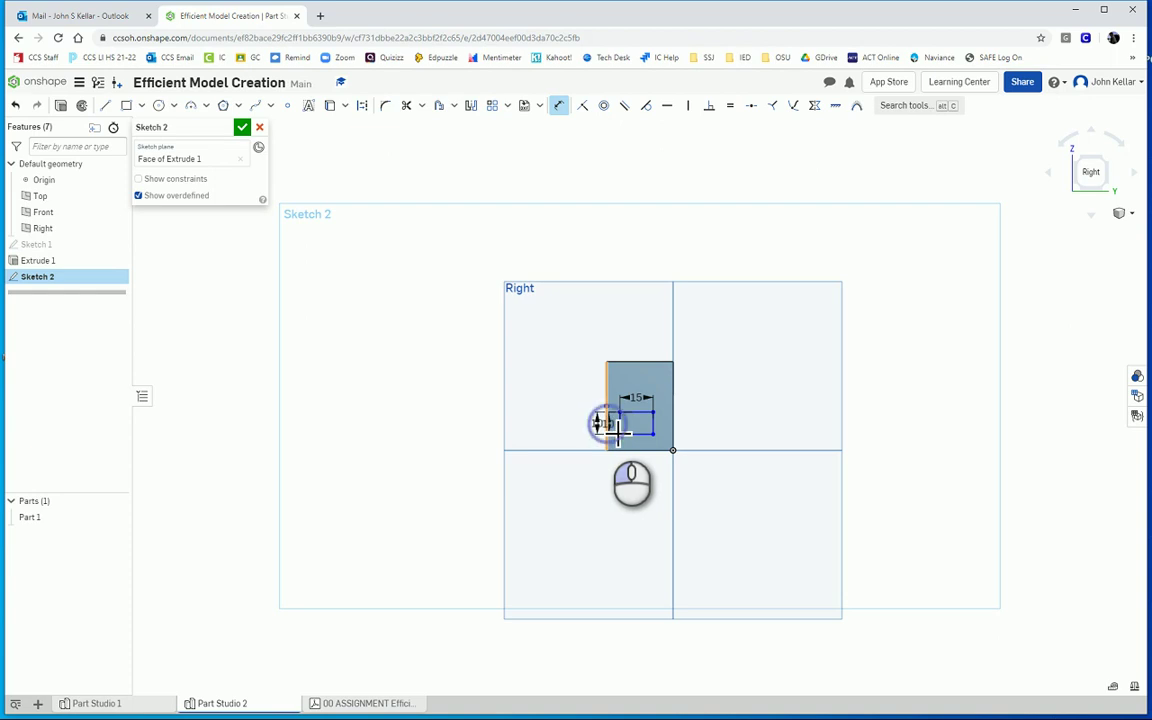
click(606, 425)
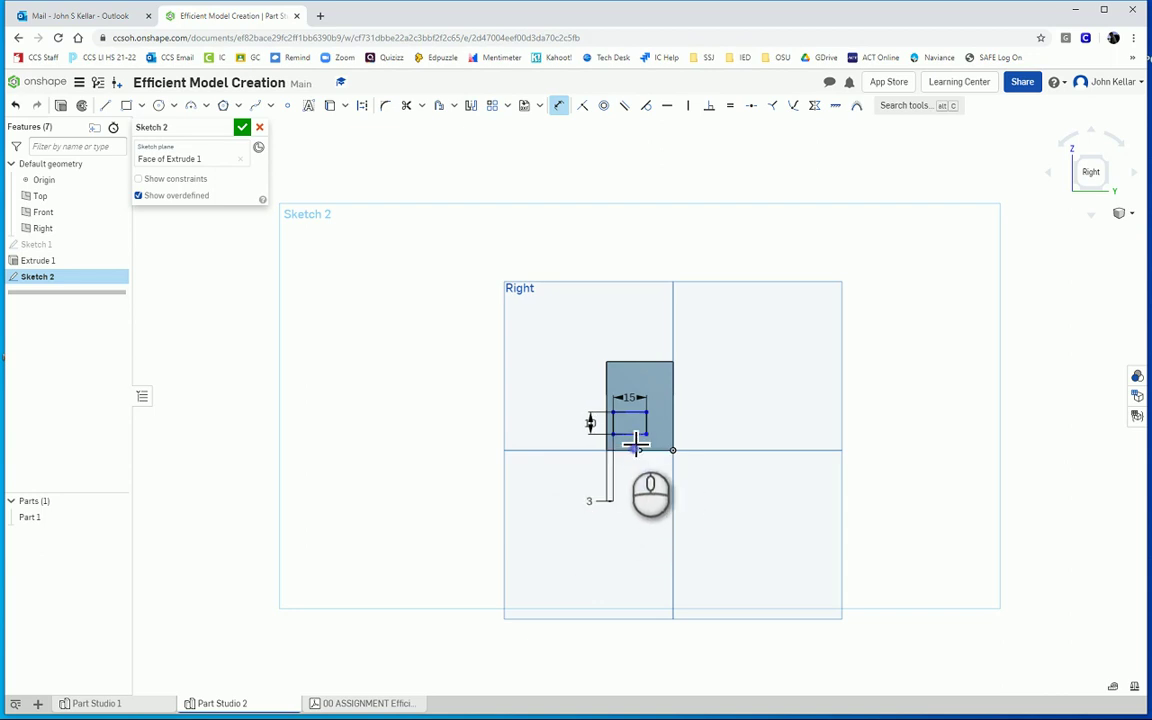
click(673, 450)
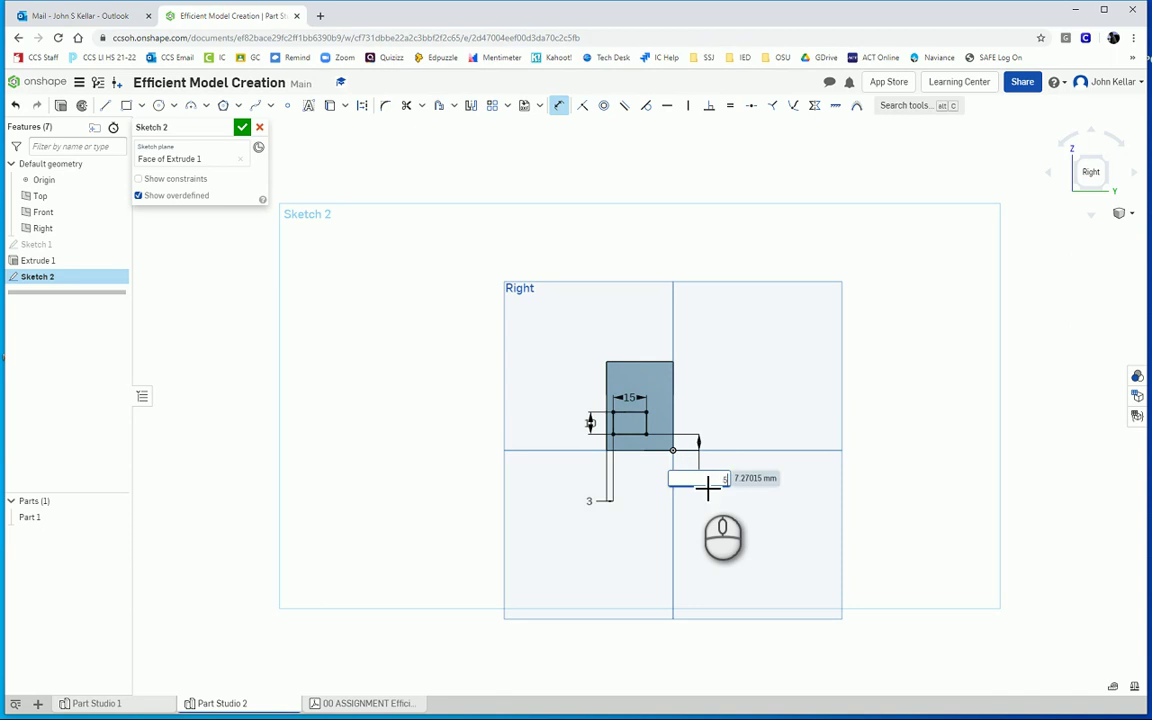
Close Sketch 2 and start Extrude 2 on its small rectangle in isometric view.
click(242, 127)
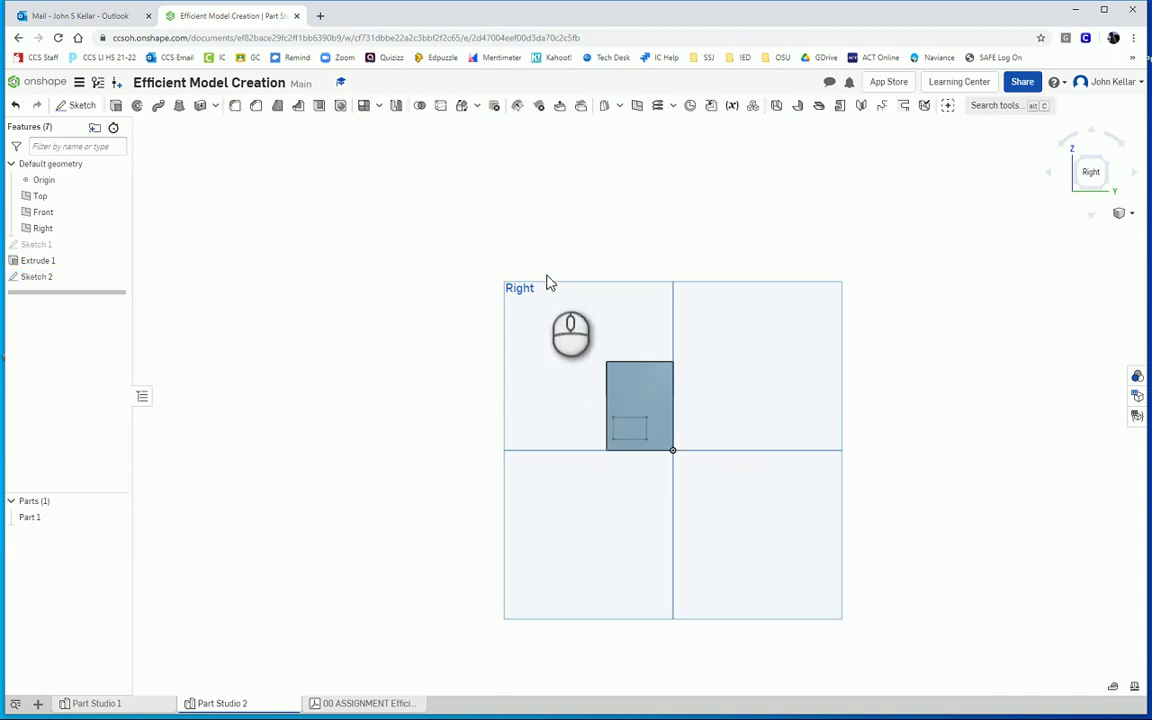
key(shift+7)
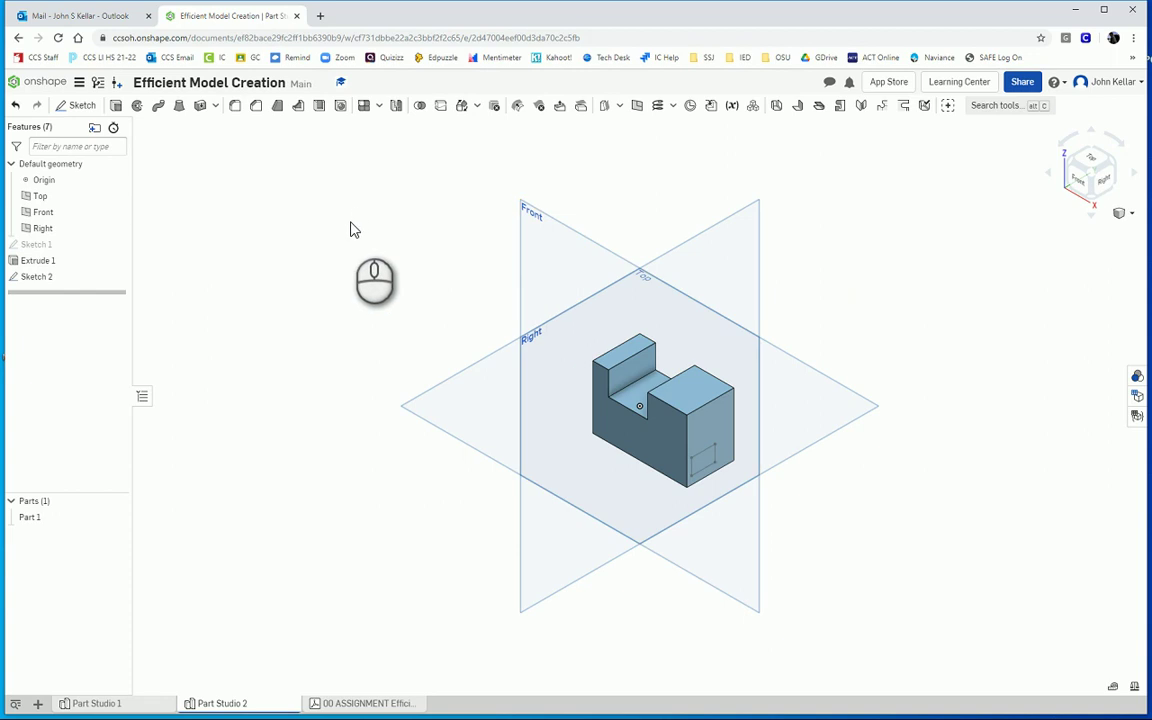
key(shift+e)
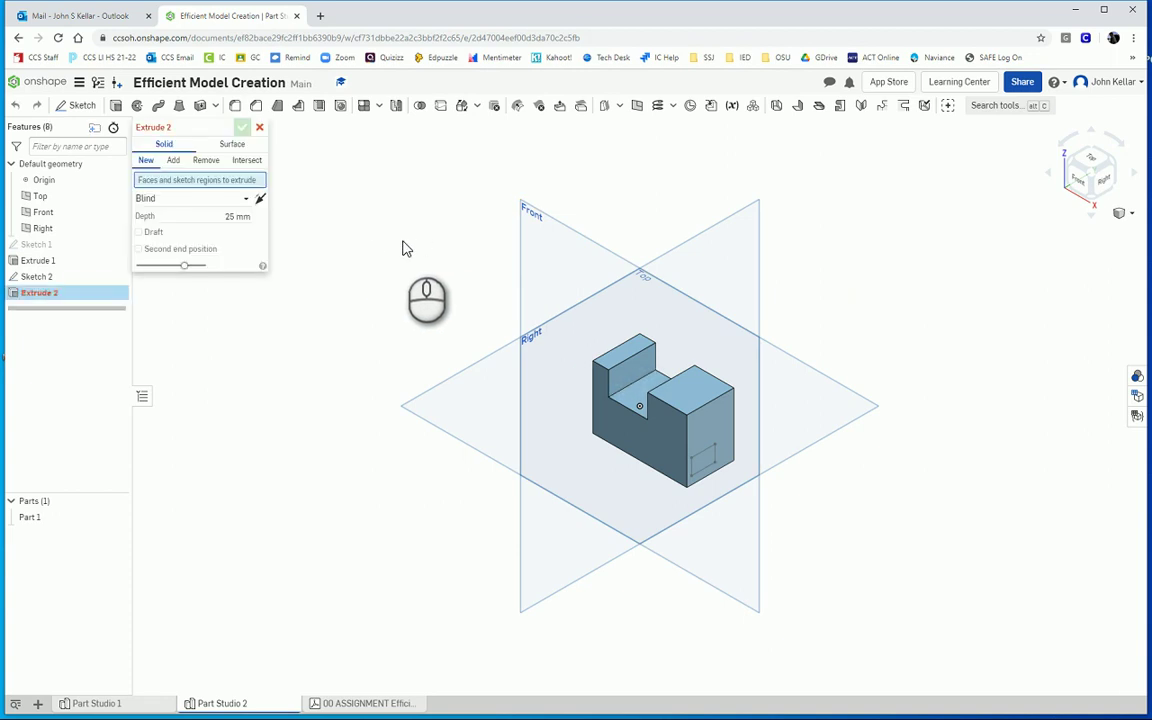
click(705, 466)
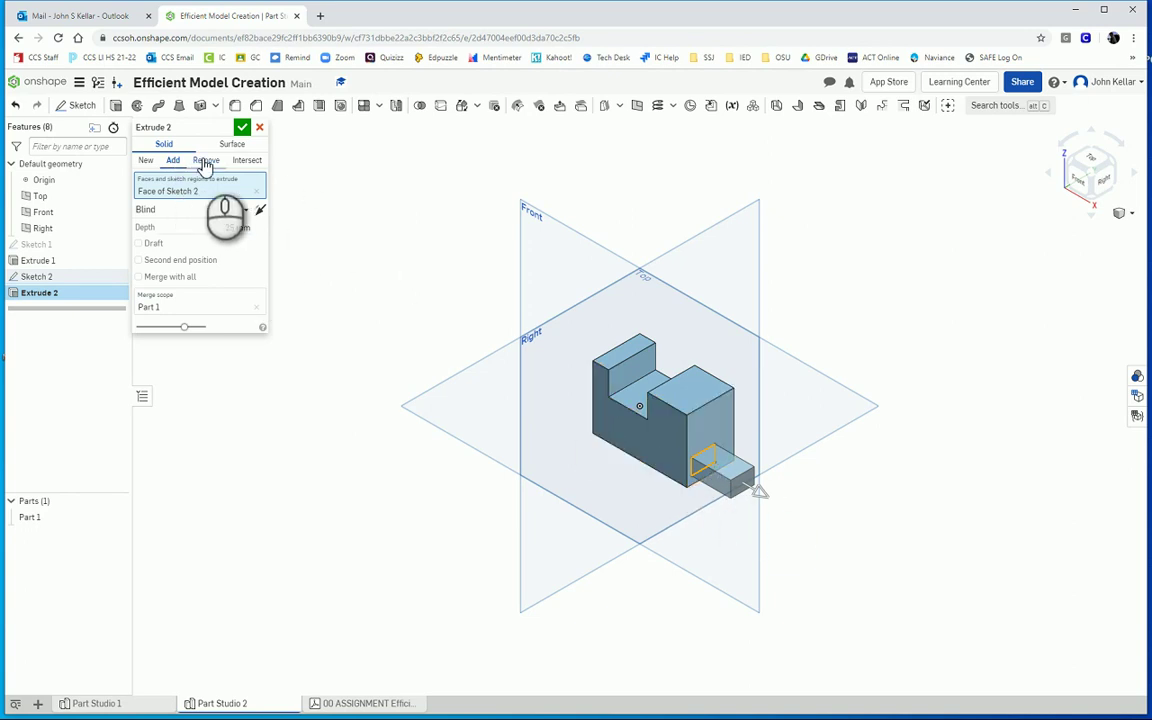
Switch Extrude 2 to Remove and drag the blind cut depth to about 24.2 mm.
click(205, 162)
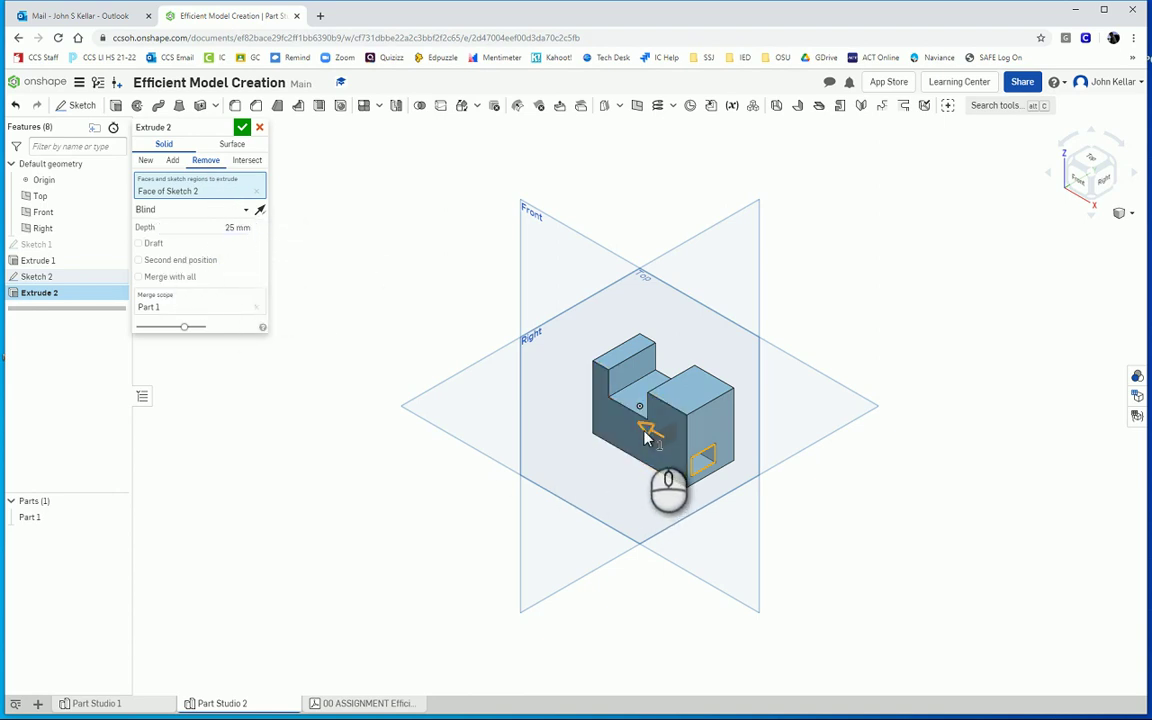
drag(623, 432, 566, 408)
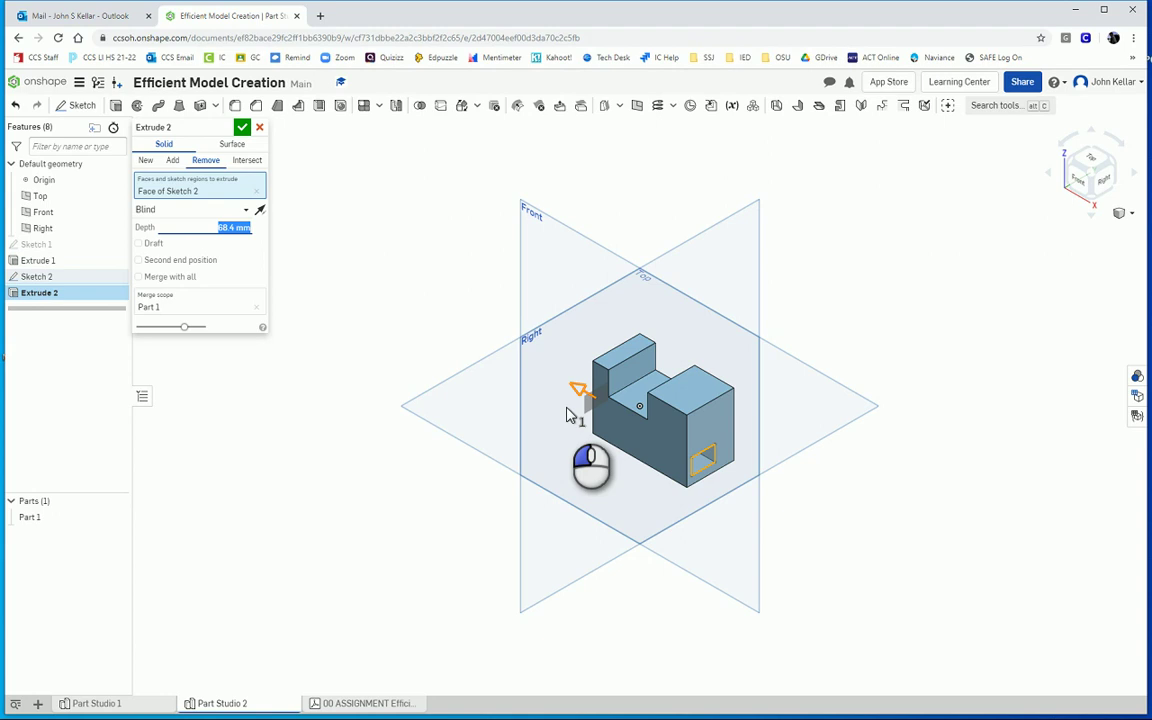
drag(567, 414, 645, 447)
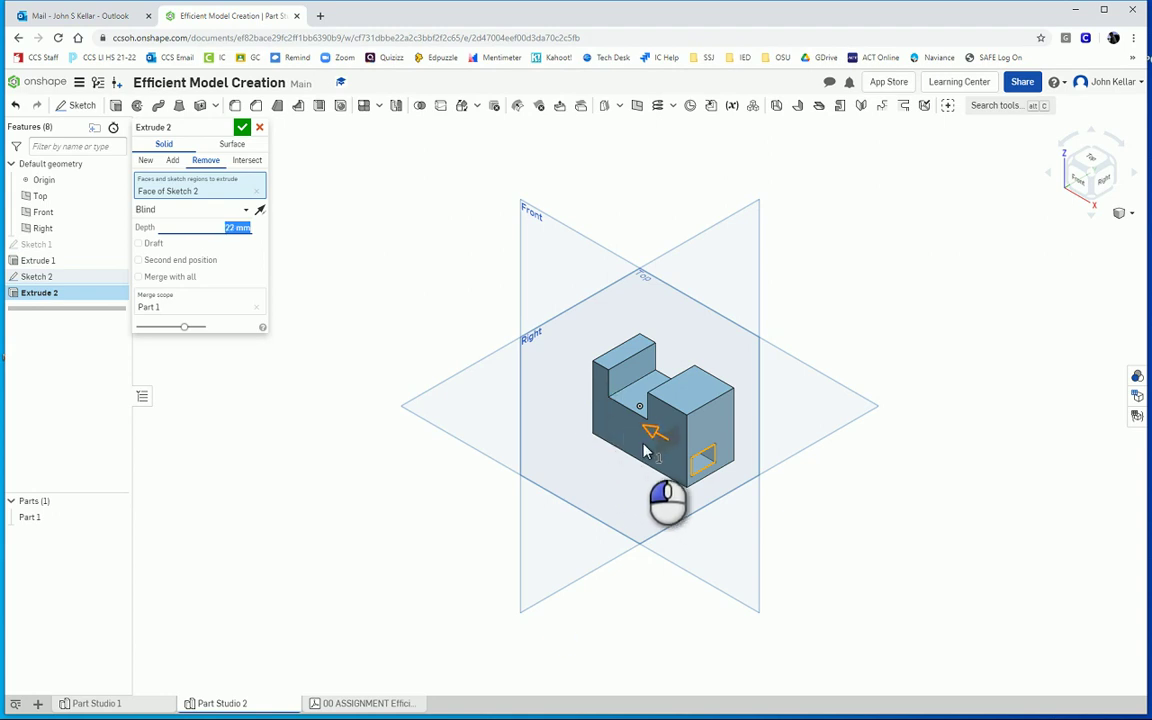
drag(645, 452, 641, 447)
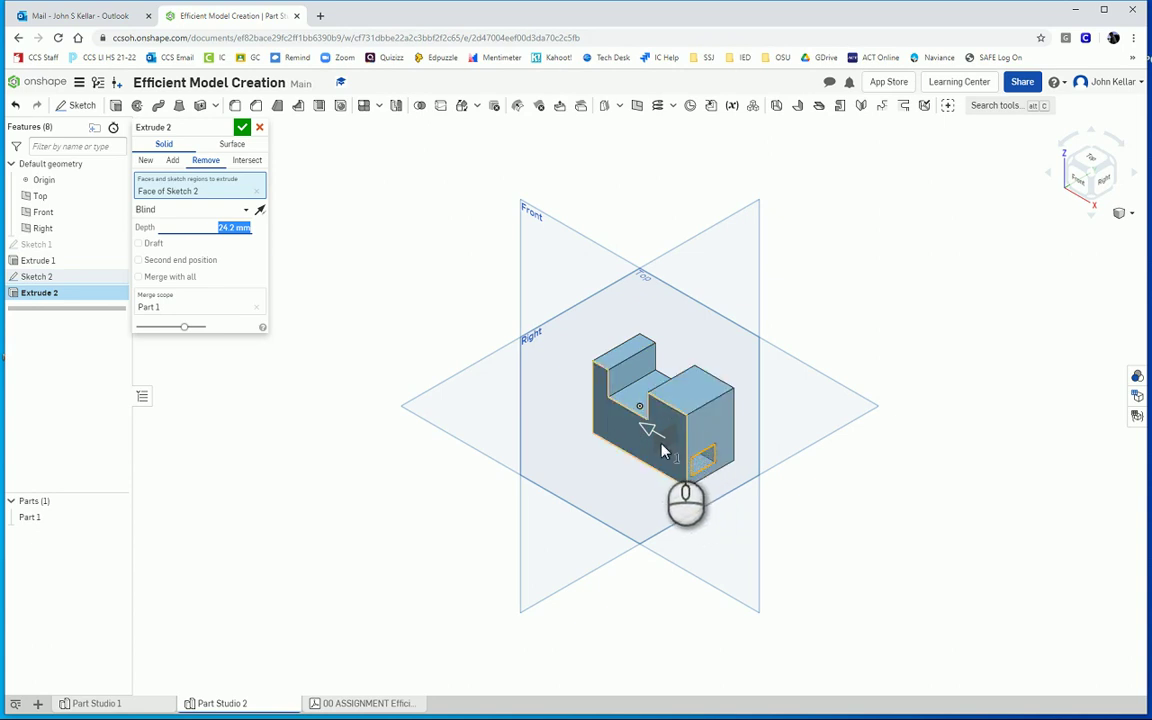
Set Extrude 2's end type to Up to face on Extrude 1's top face and confirm the pocket.
click(245, 211)
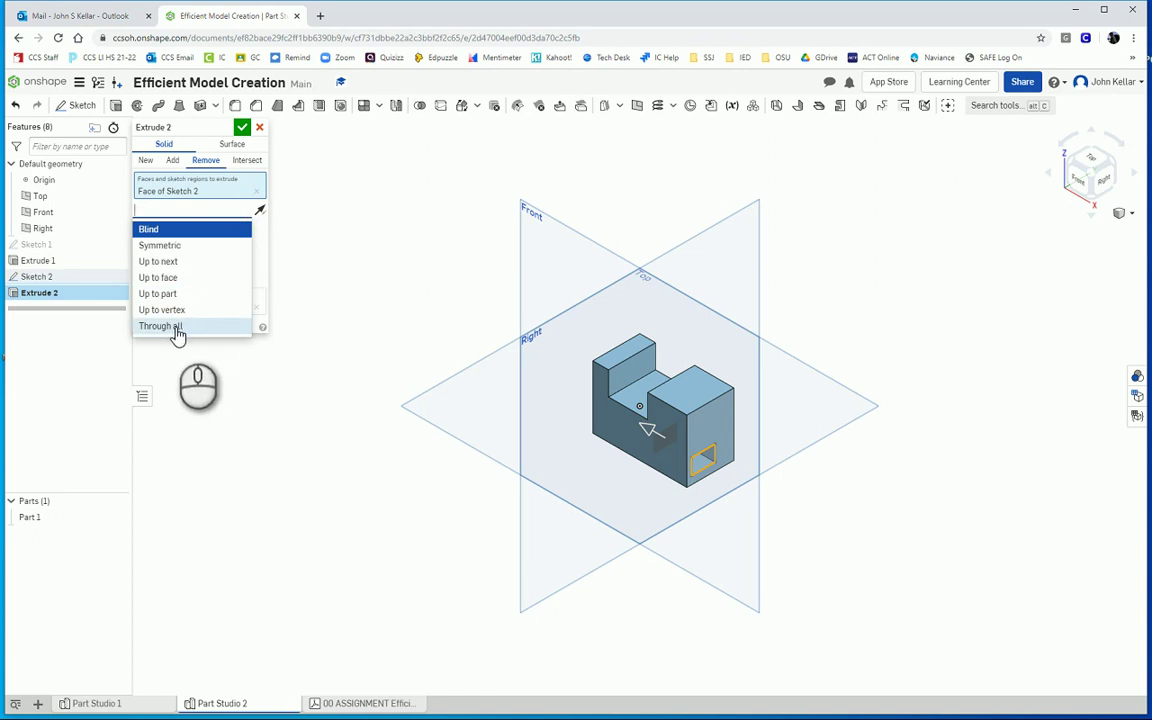
click(170, 284)
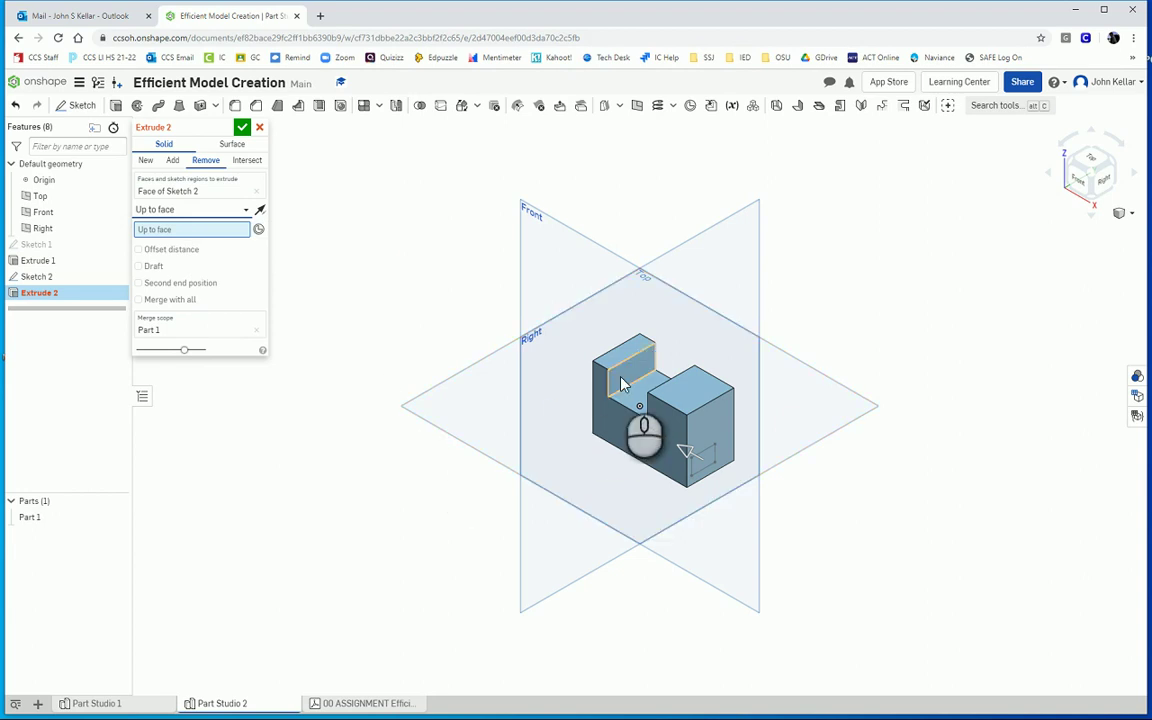
right_drag(571, 452, 672, 384)
click(670, 383)
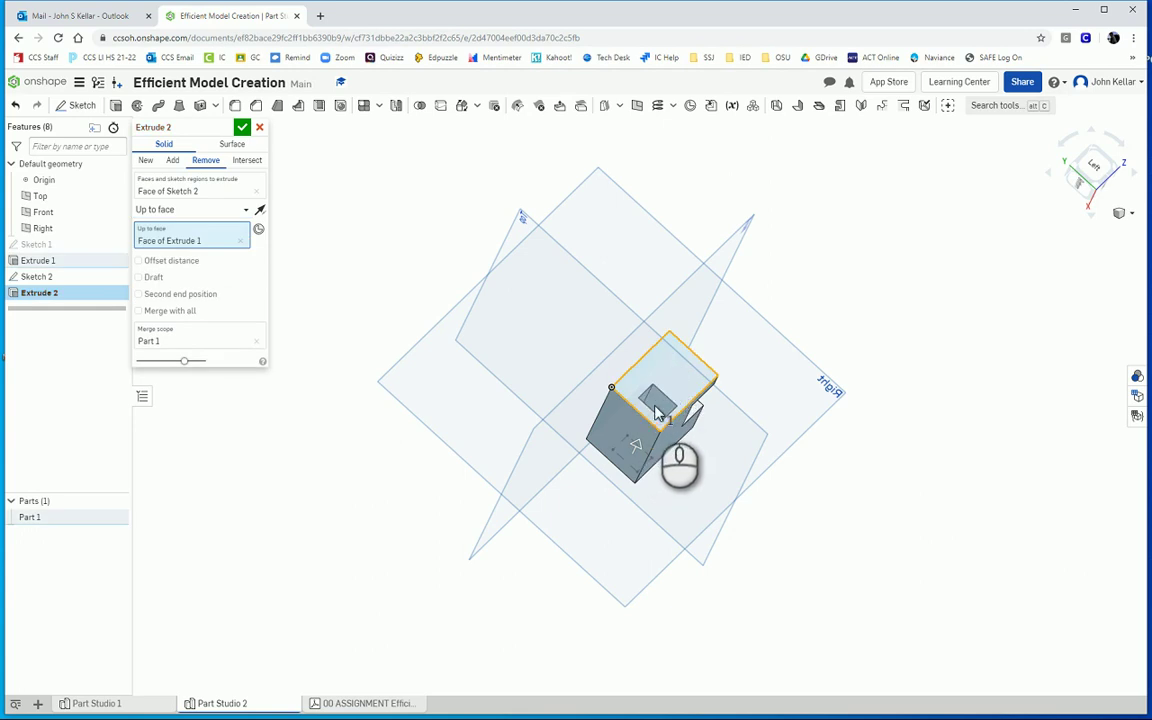
right_drag(657, 430, 560, 400)
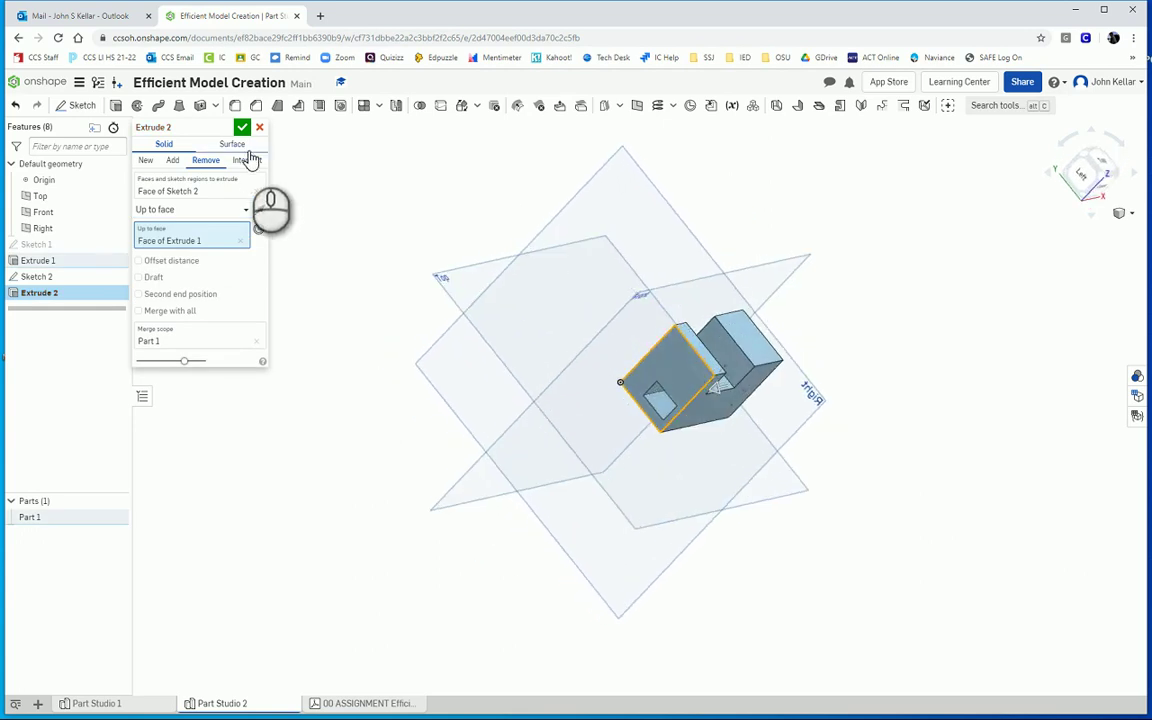
key(shift+7)
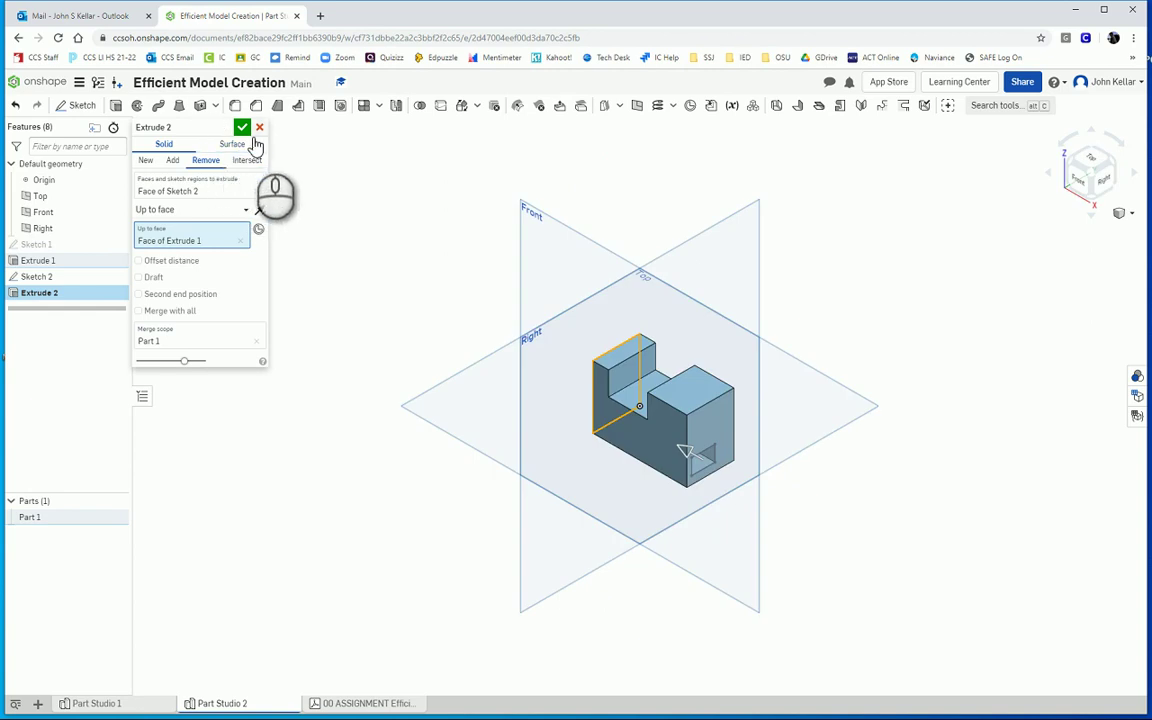
click(242, 128)
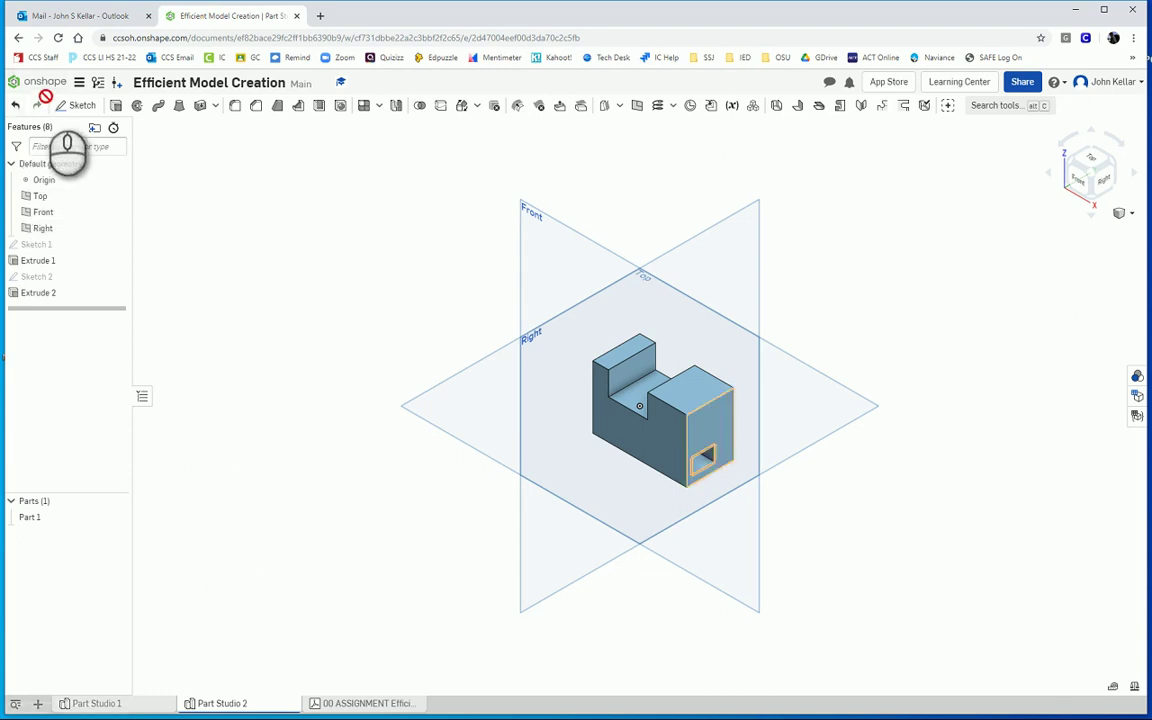
Create a new Part Studio 3 and close the mail browser tab.
click(44, 706)
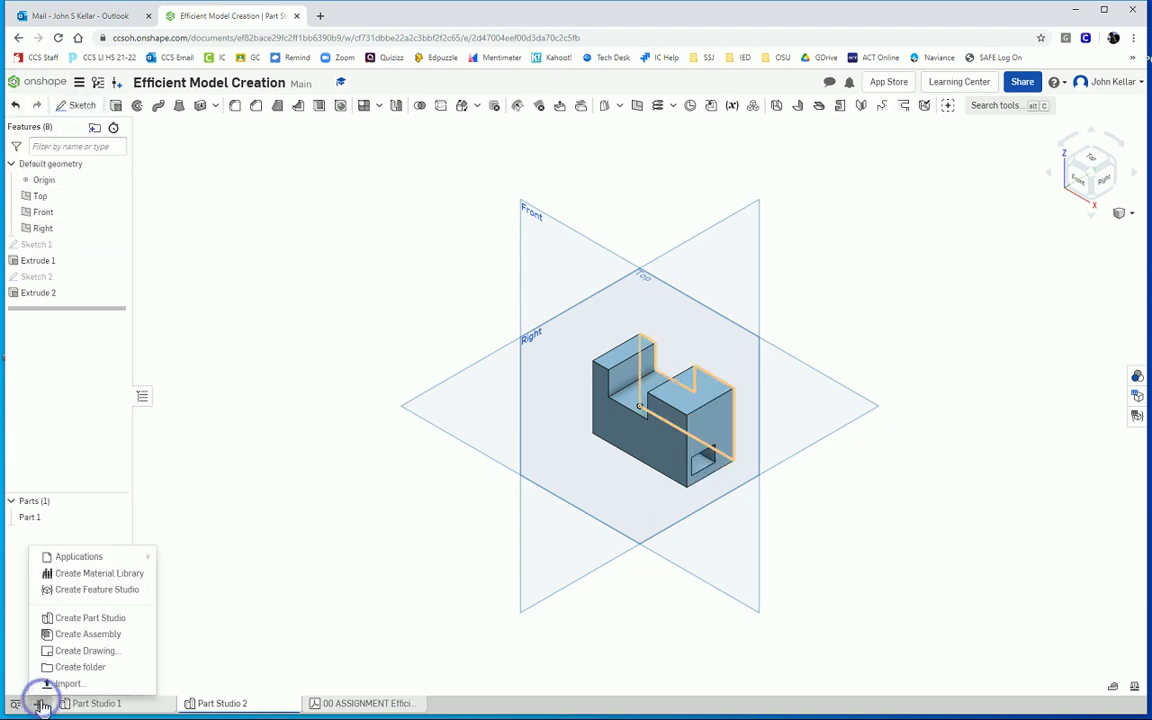
click(88, 622)
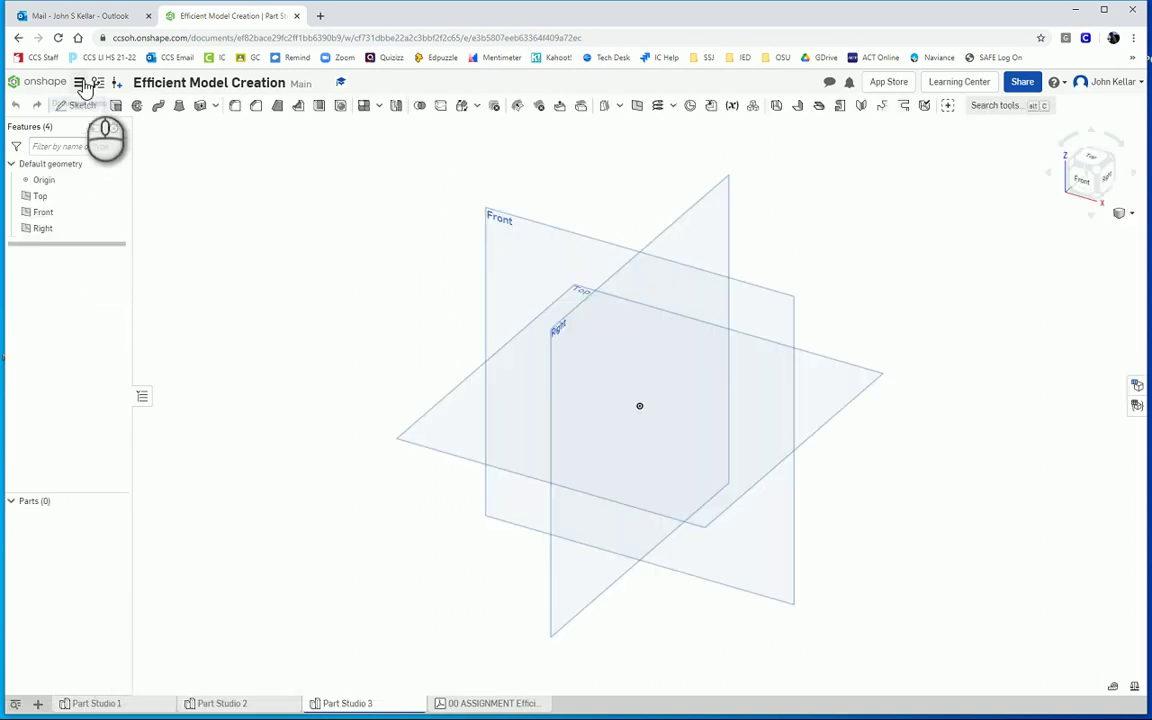
click(148, 15)
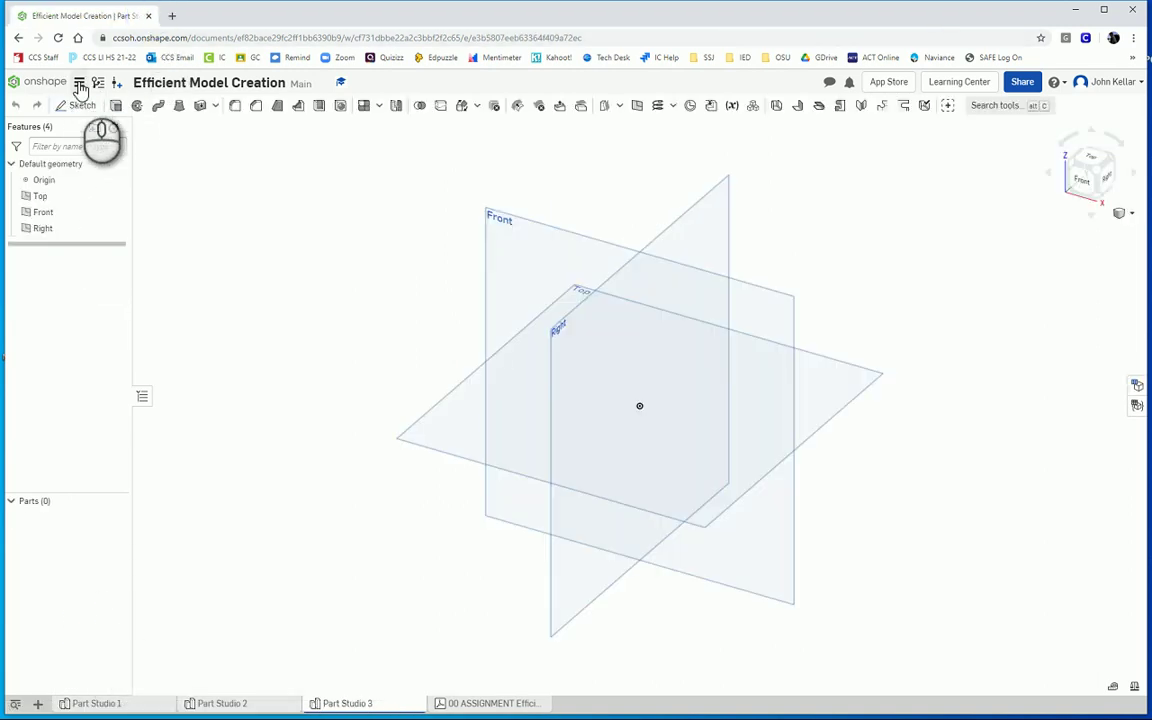
Set the workspace default length unit to Inch, then view Part 3's 11.0 in³ drawing.
click(80, 86)
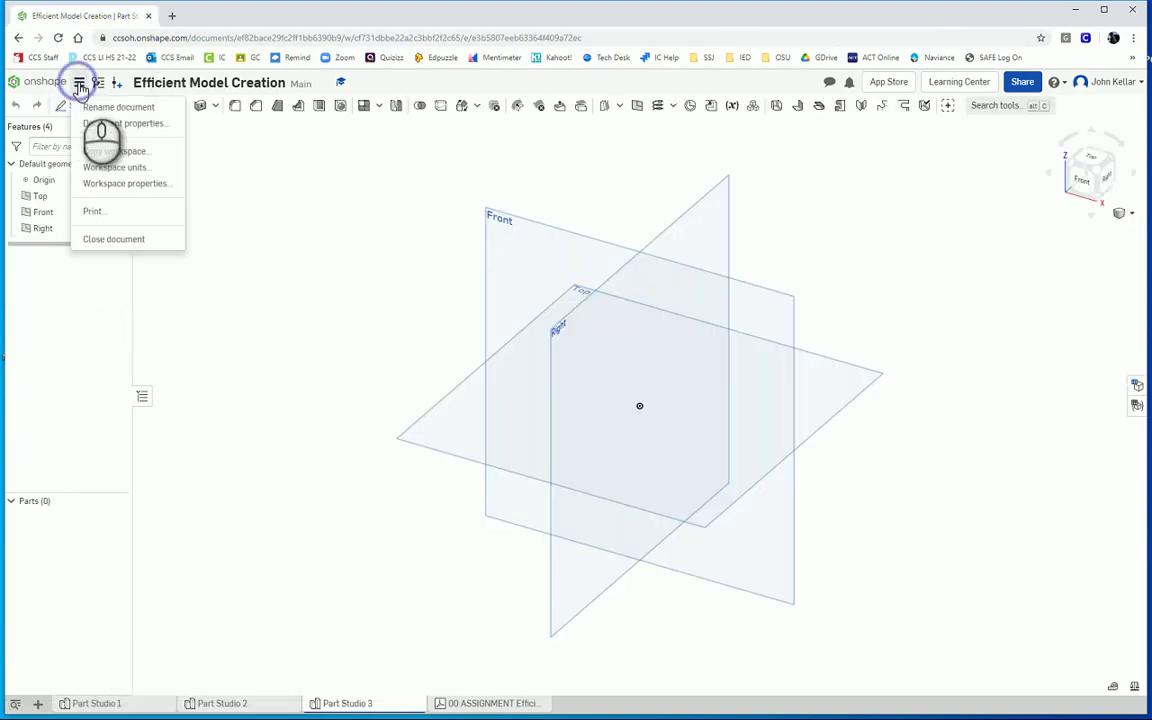
click(122, 167)
click(170, 160)
click(160, 218)
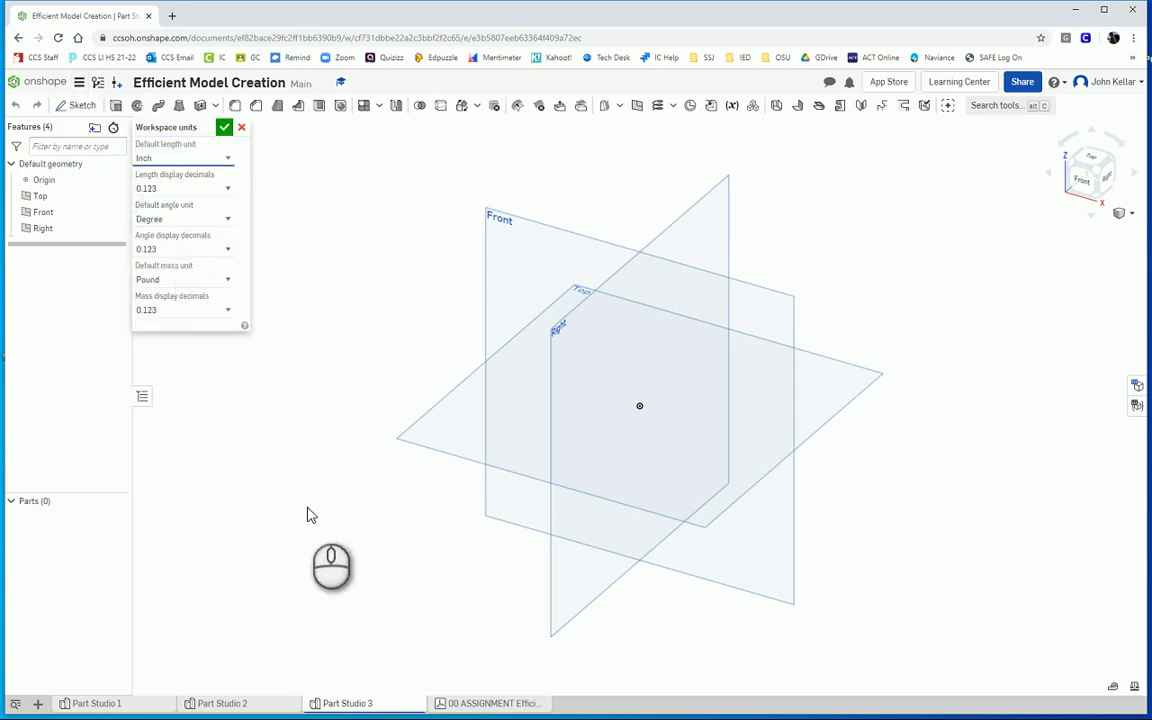
click(492, 704)
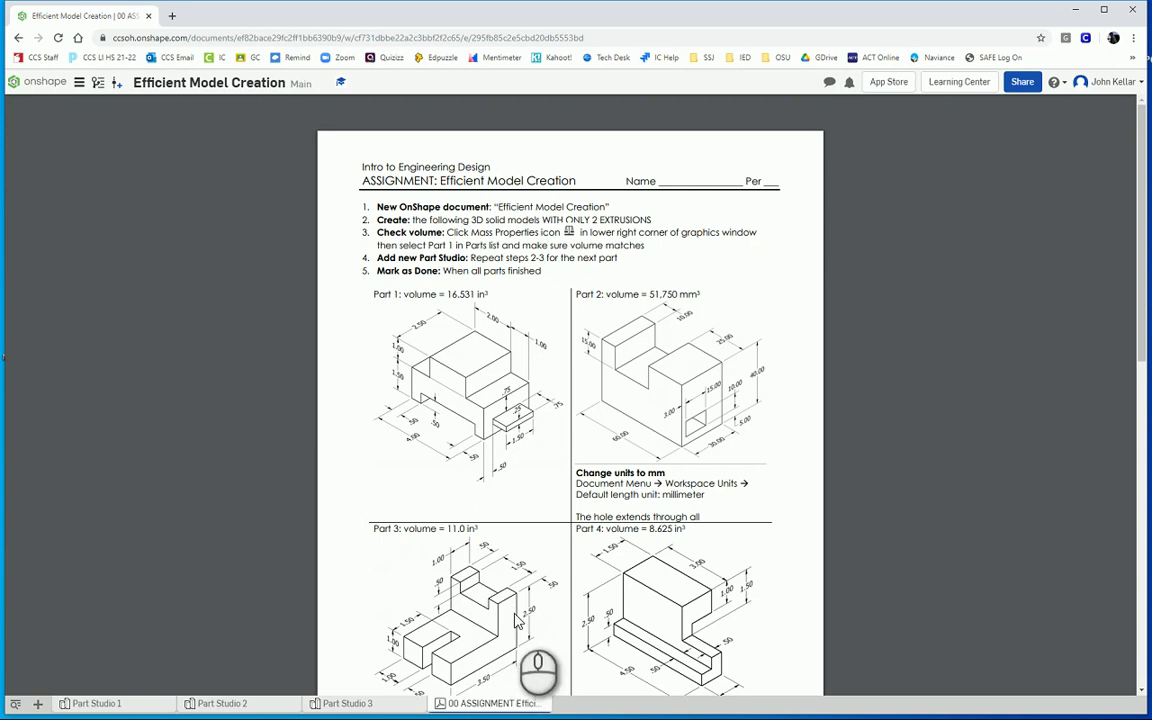
Go back from the assignment sheet to the Part Studio 3 tab.
mouse_move(369, 706)
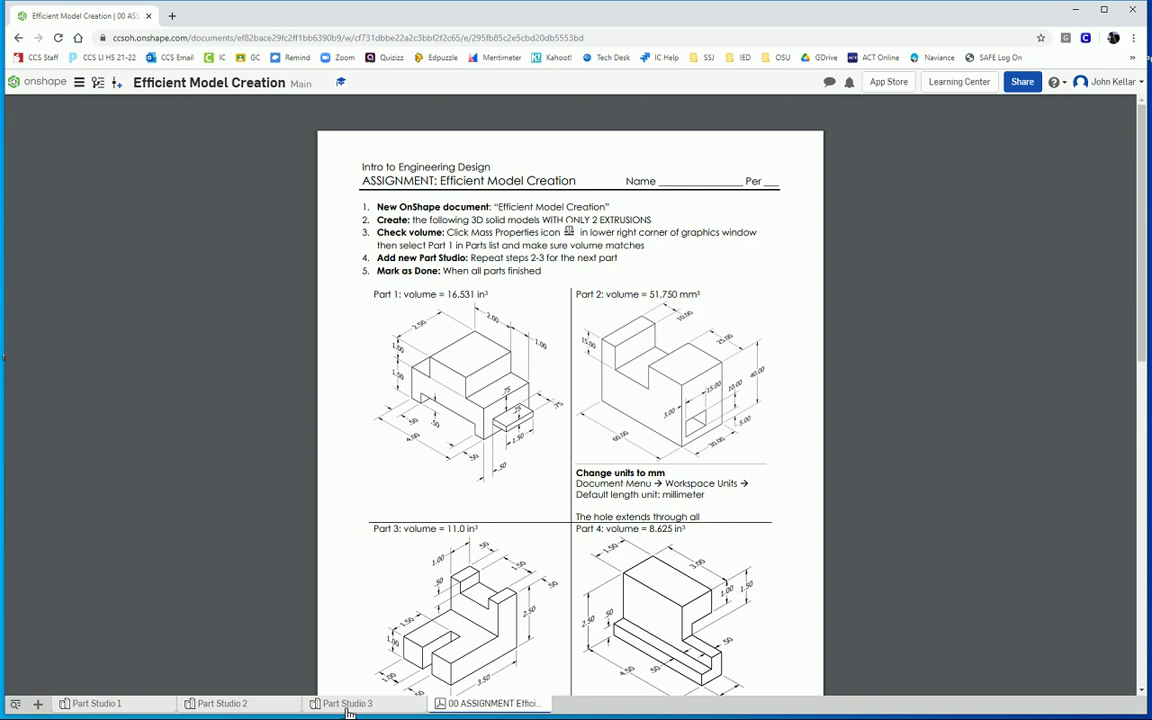
click(347, 706)
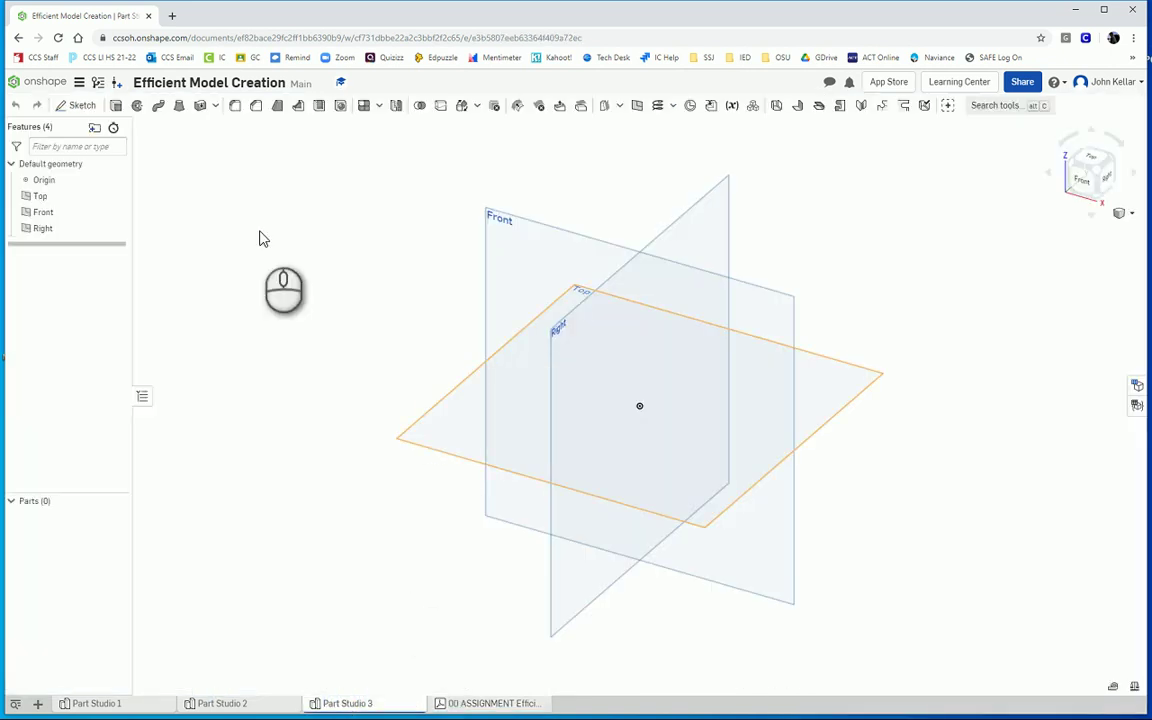
Start Sketch 1 on the Front plane with a vertical edge from the origin and dimension its length.
click(70, 106)
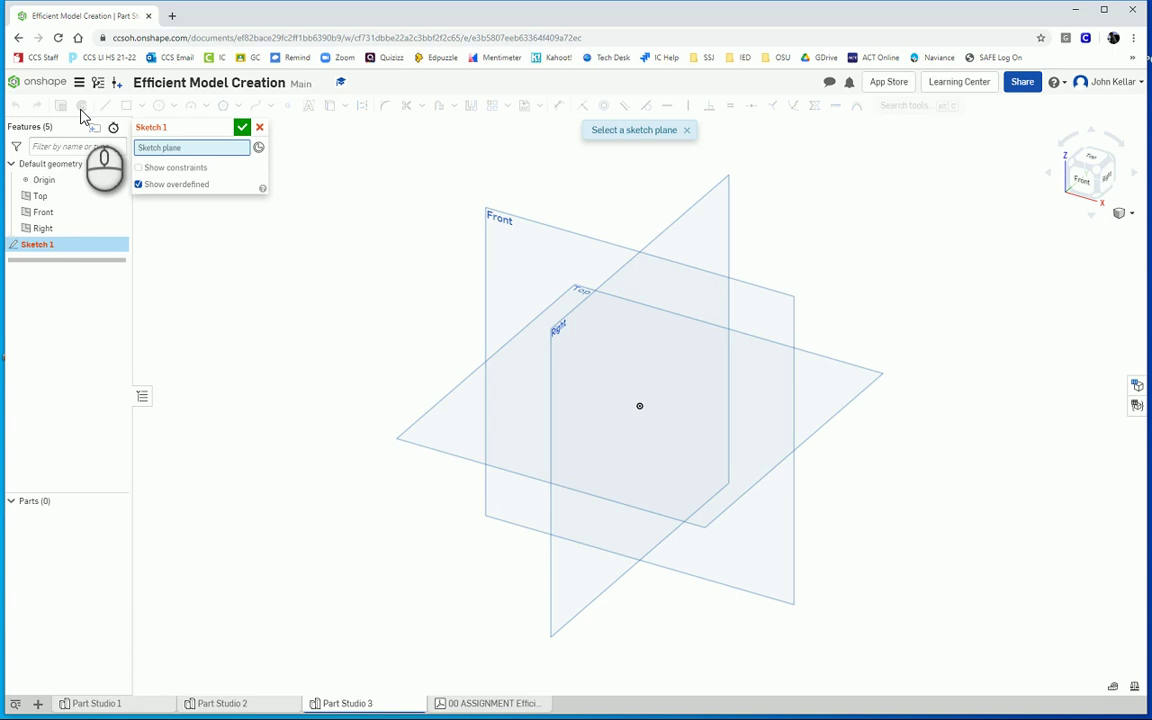
click(512, 233)
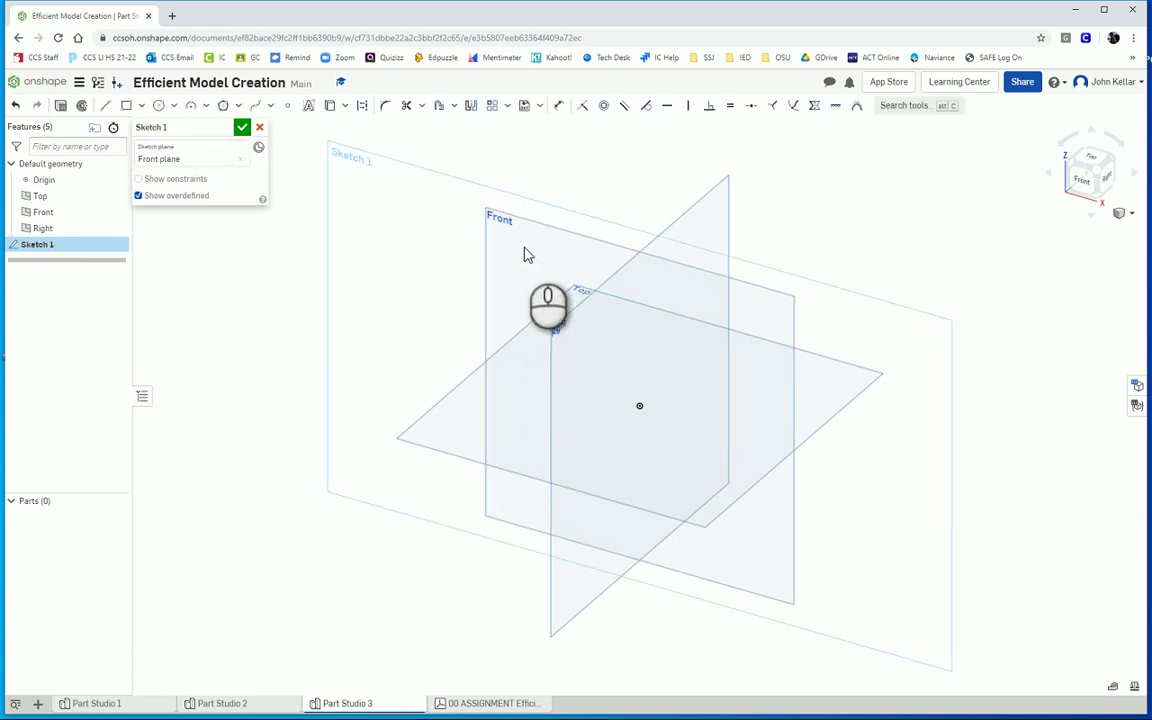
click(105, 106)
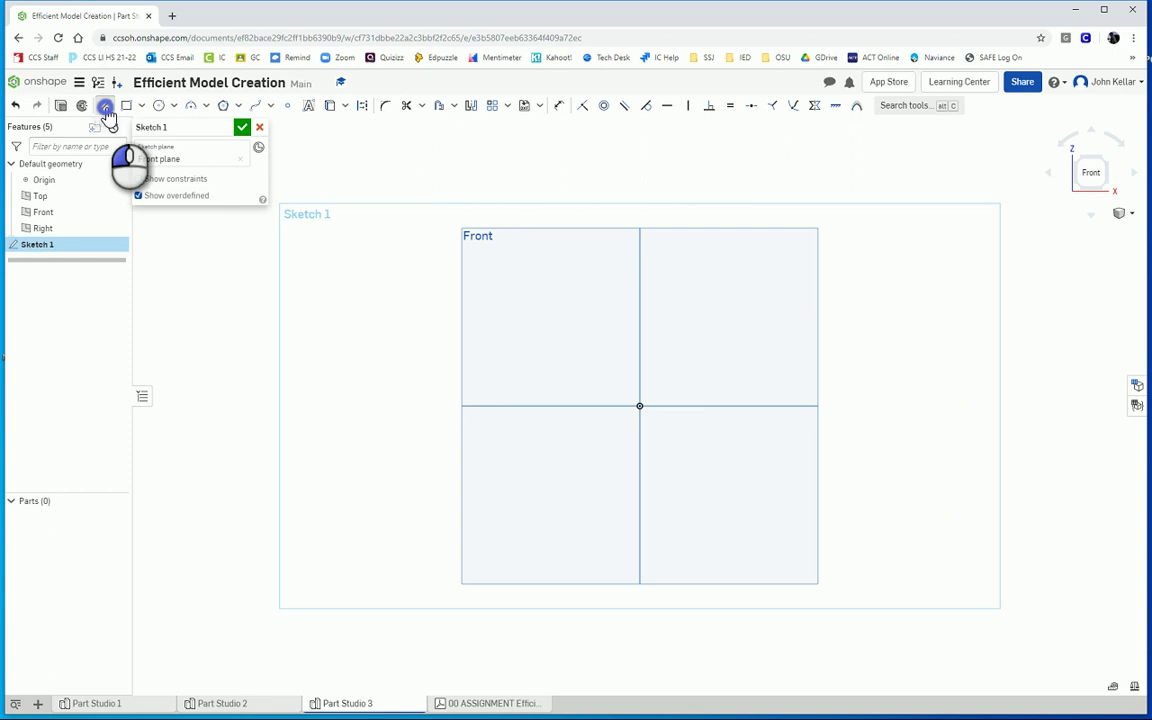
click(646, 414)
click(639, 334)
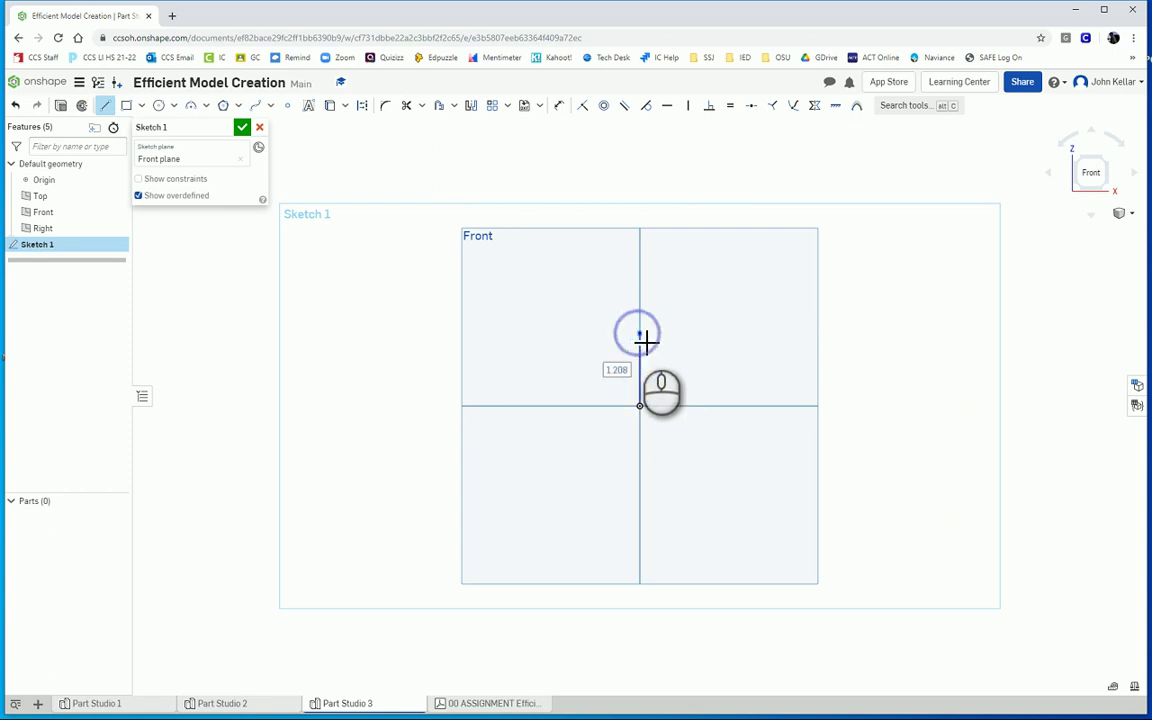
click(490, 703)
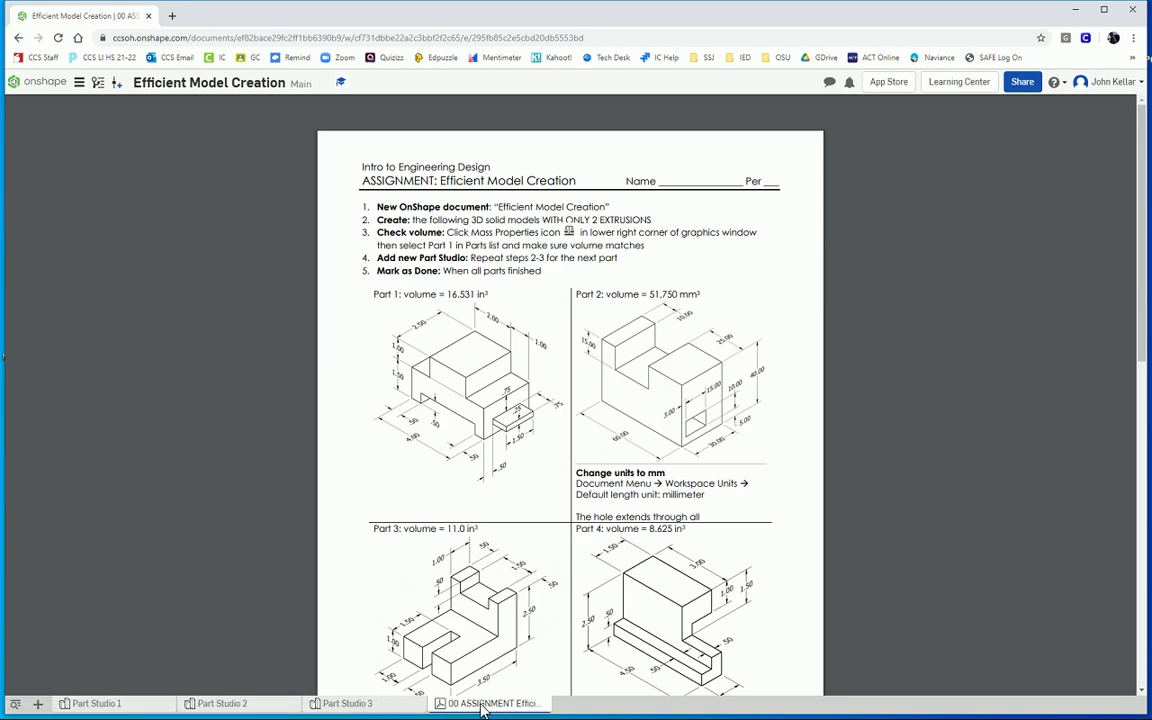
click(388, 704)
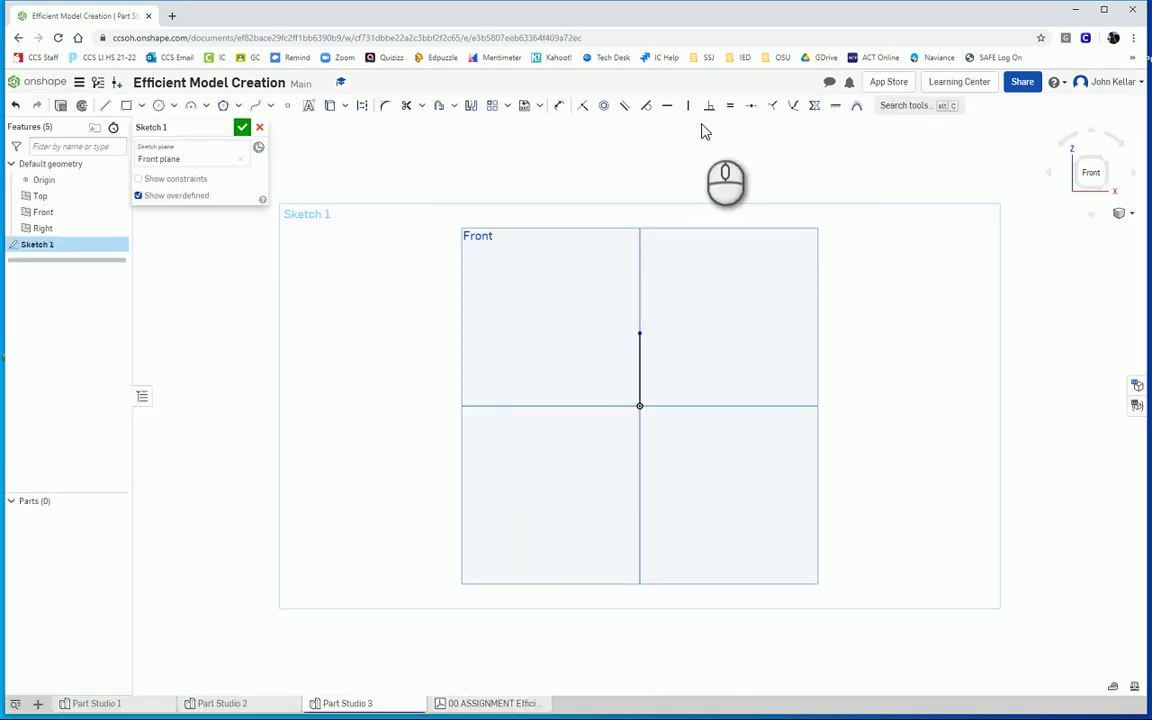
key(u)
click(641, 362)
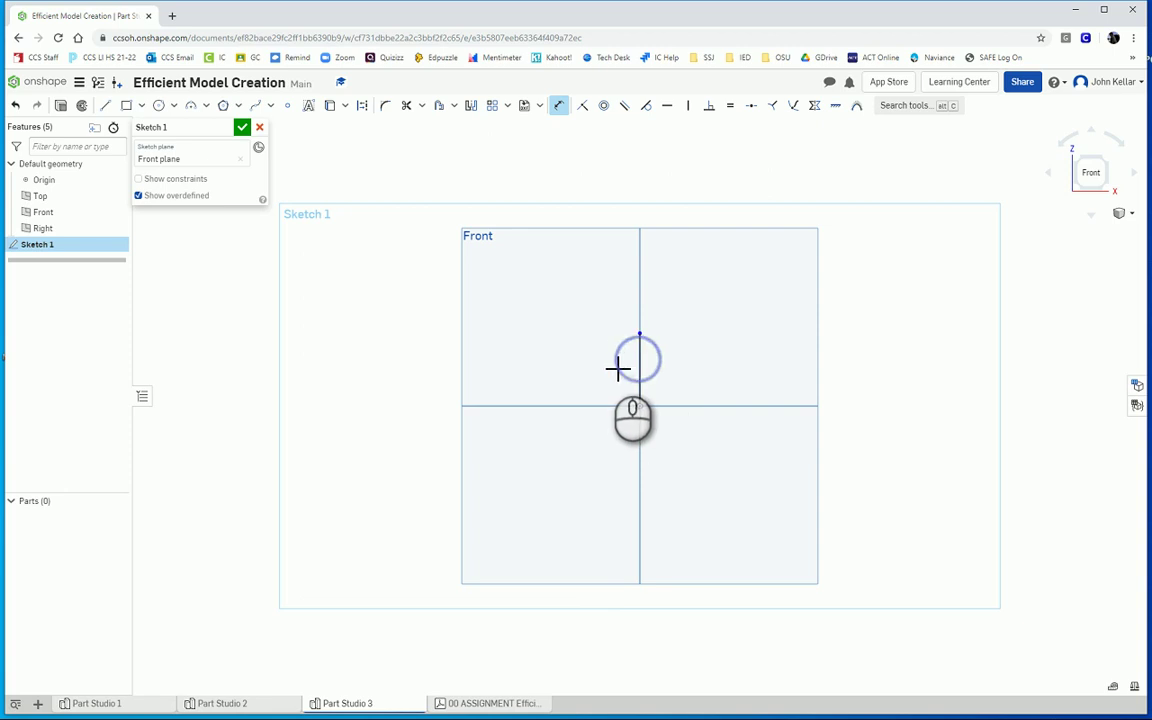
click(609, 362)
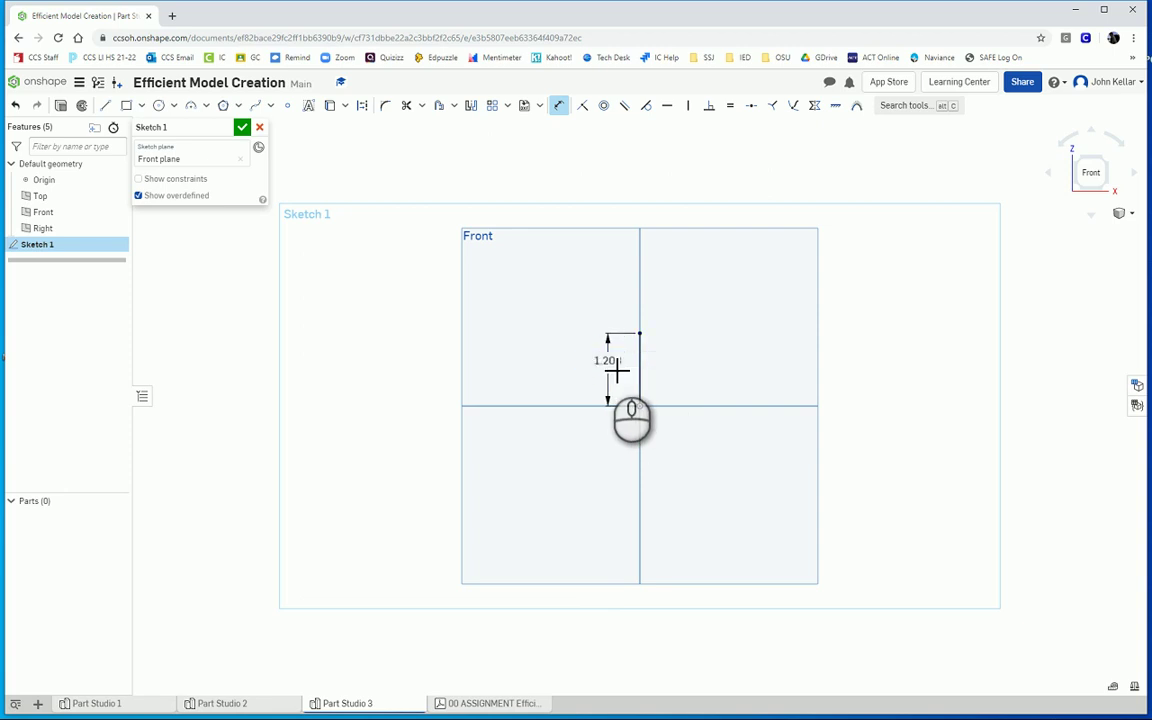
Draw the first short notch segment from the vertical edge's top, rechecking the Part 4 drawing.
click(105, 105)
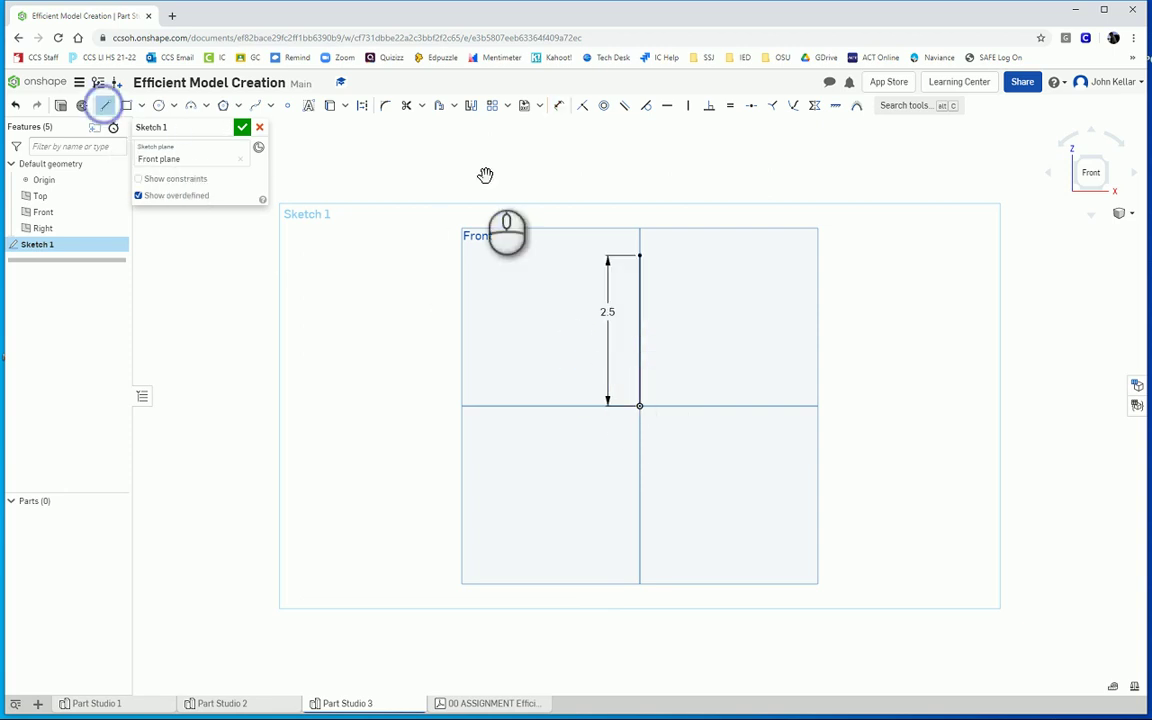
click(643, 258)
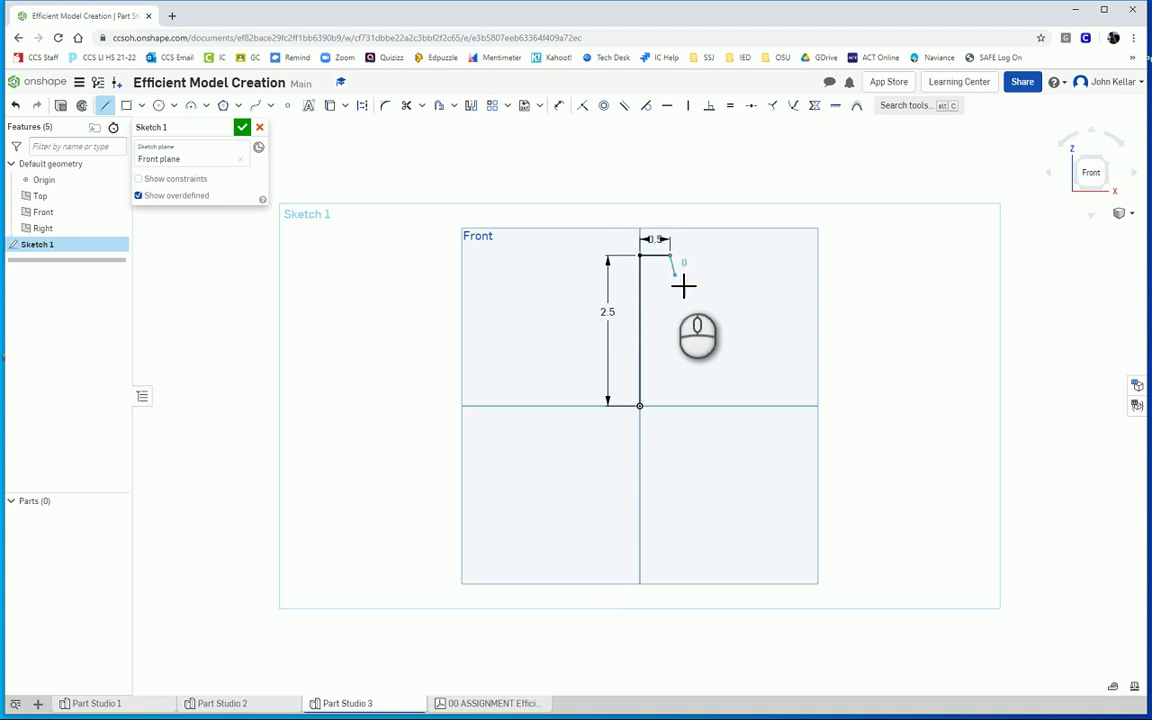
click(670, 279)
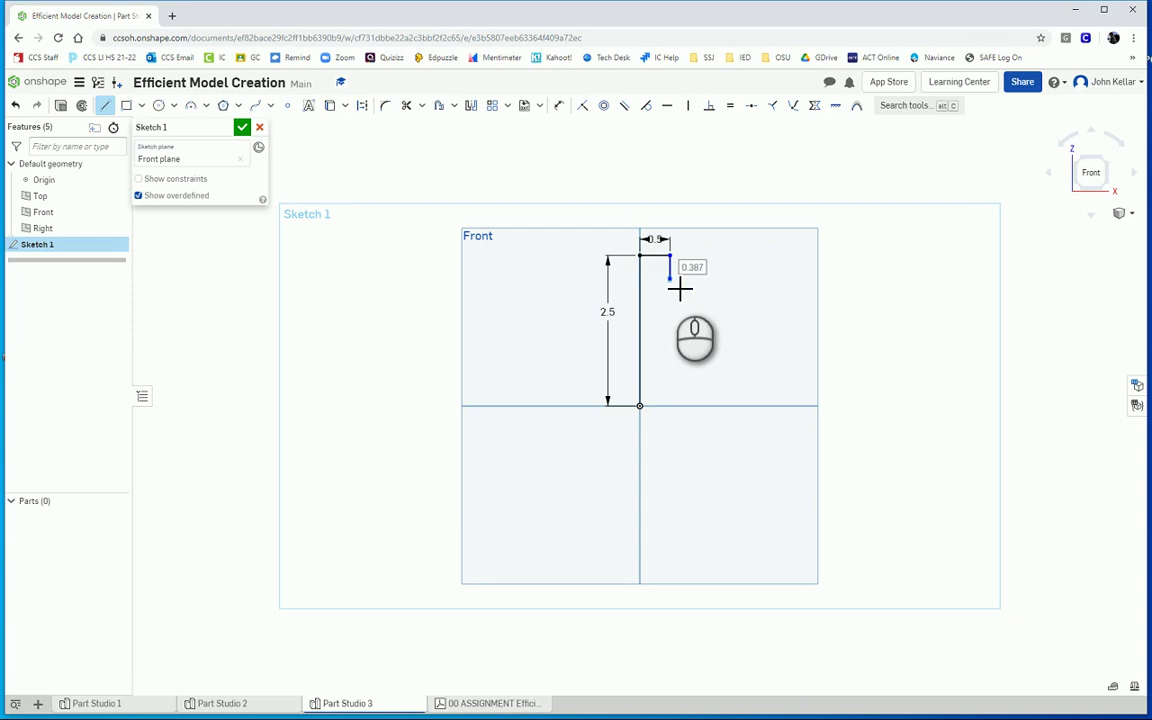
click(496, 545)
click(484, 704)
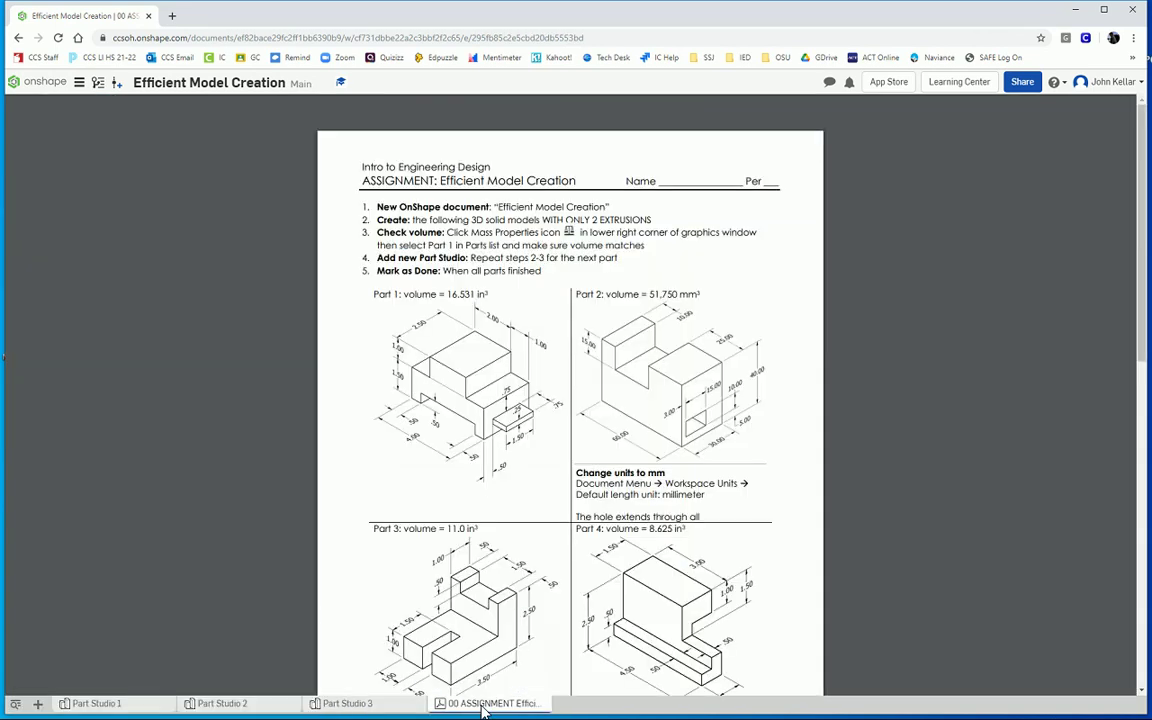
click(397, 706)
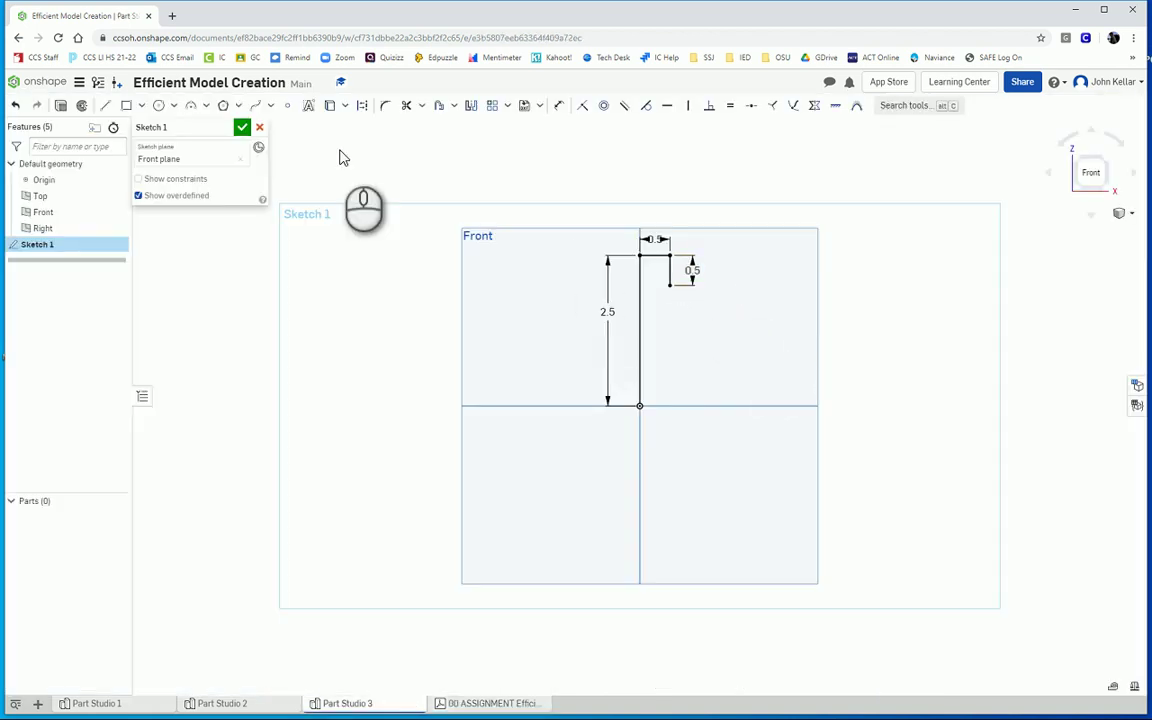
Complete the notch and right side back to the origin, then move the 1.5 dimension clear.
click(105, 105)
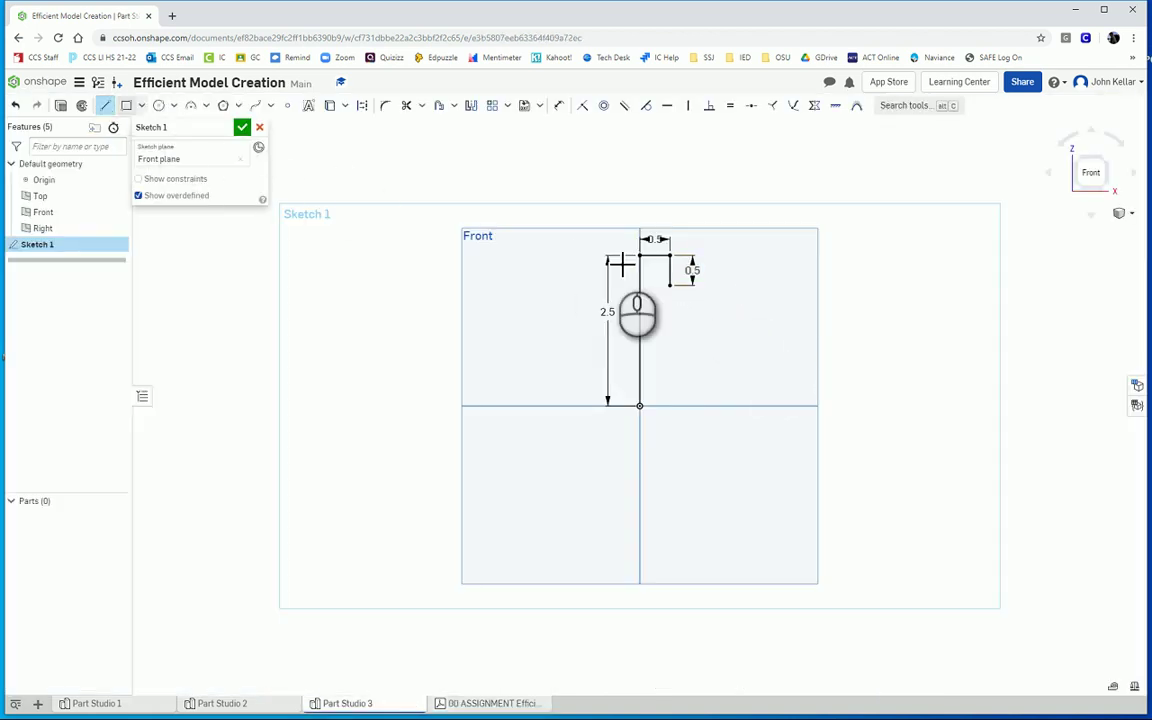
click(668, 285)
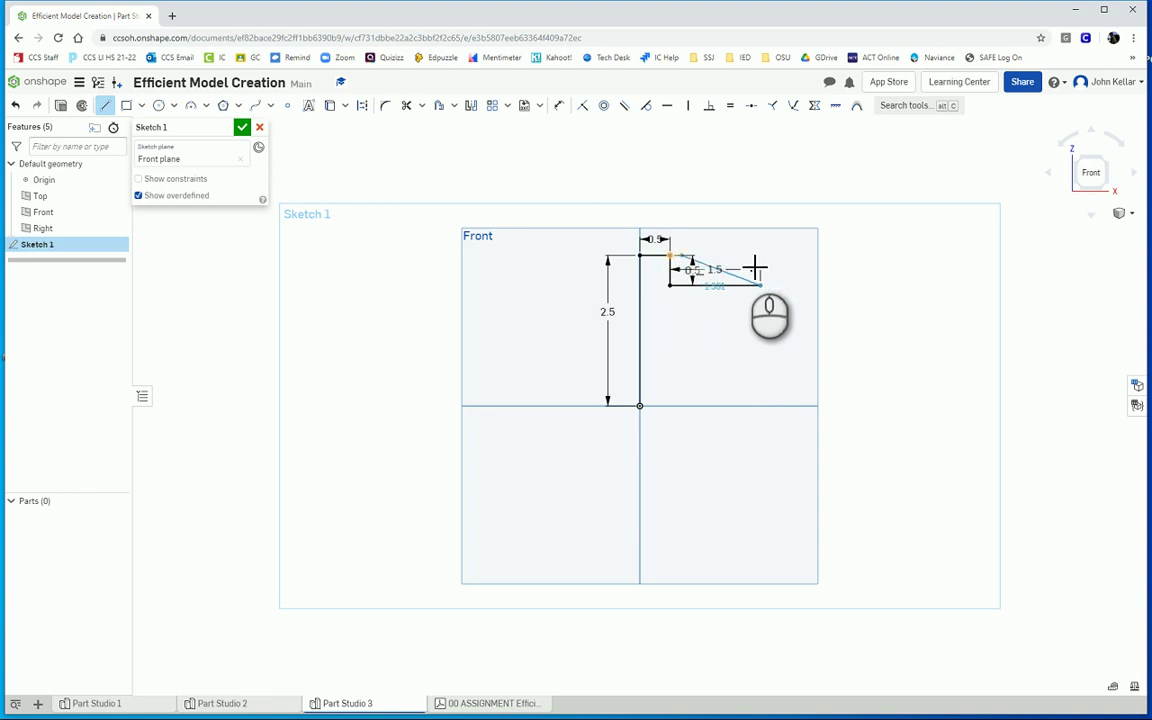
click(769, 265)
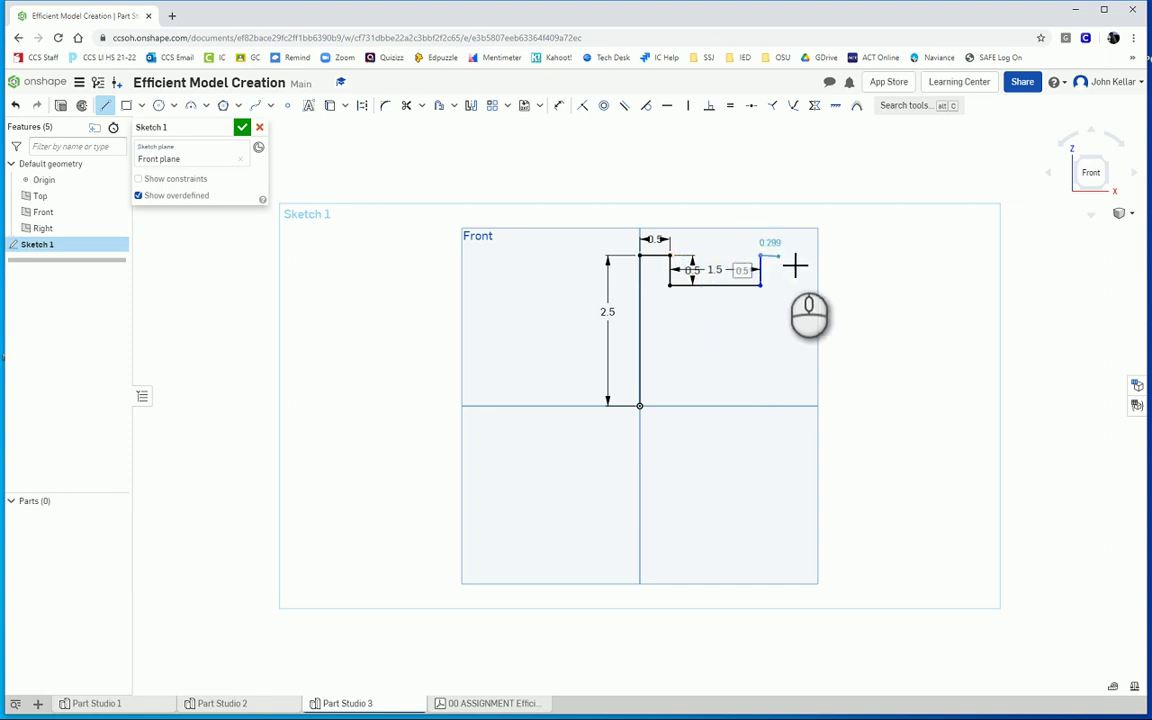
click(789, 256)
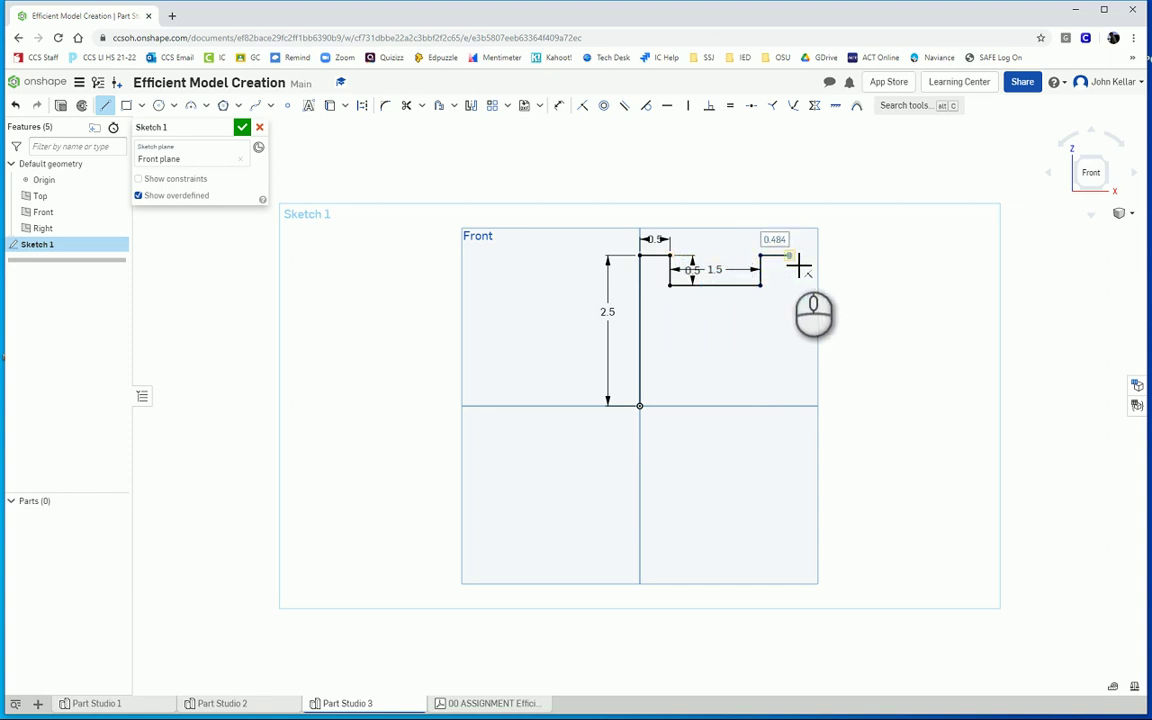
click(790, 406)
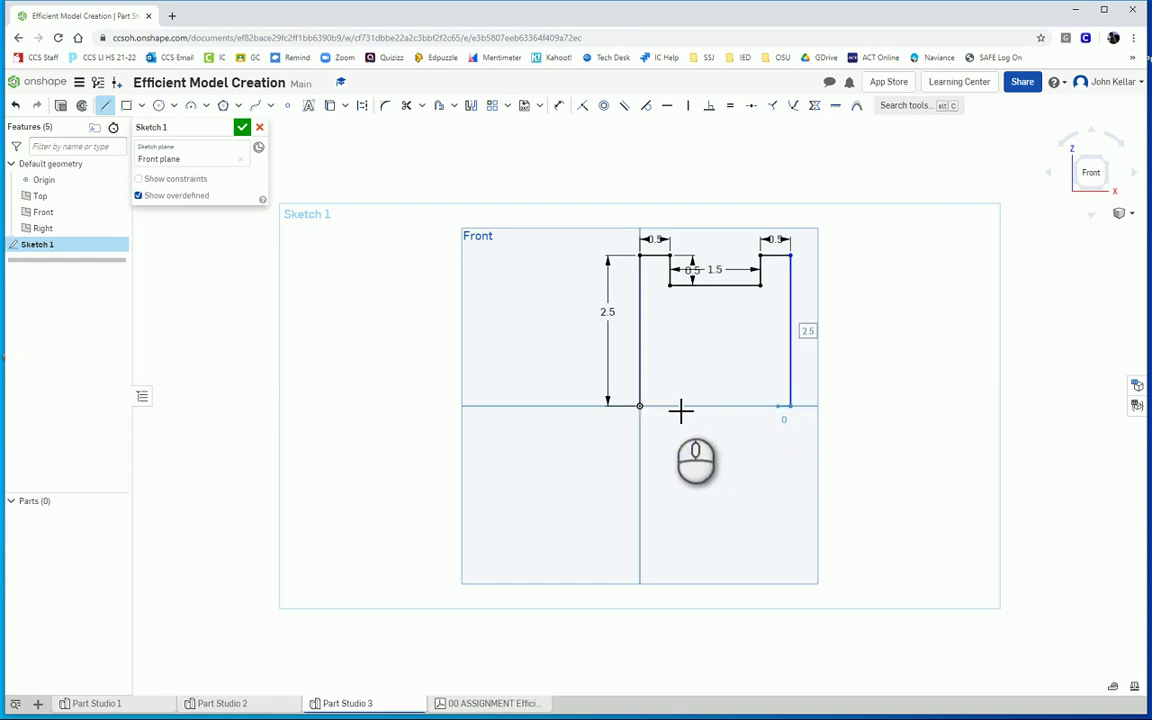
click(640, 406)
key(Escape)
click(690, 268)
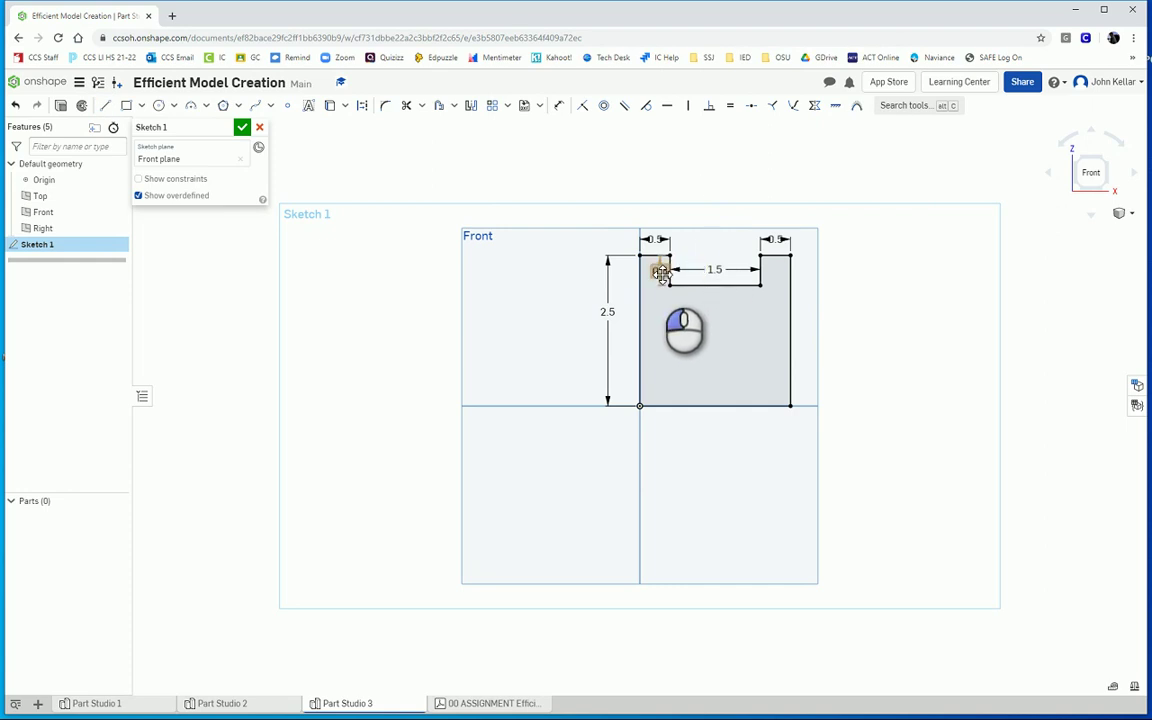
drag(718, 268, 725, 198)
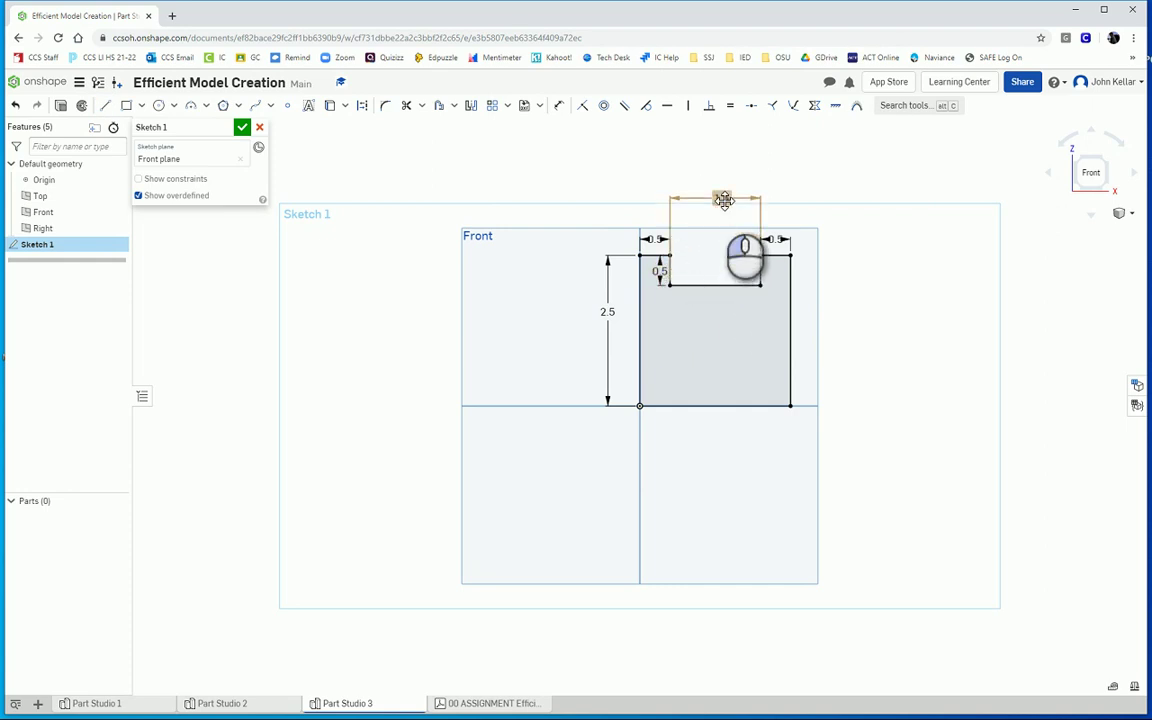
Accept Sketch 1 and extrude its notched profile into the solid Part 1.
click(241, 127)
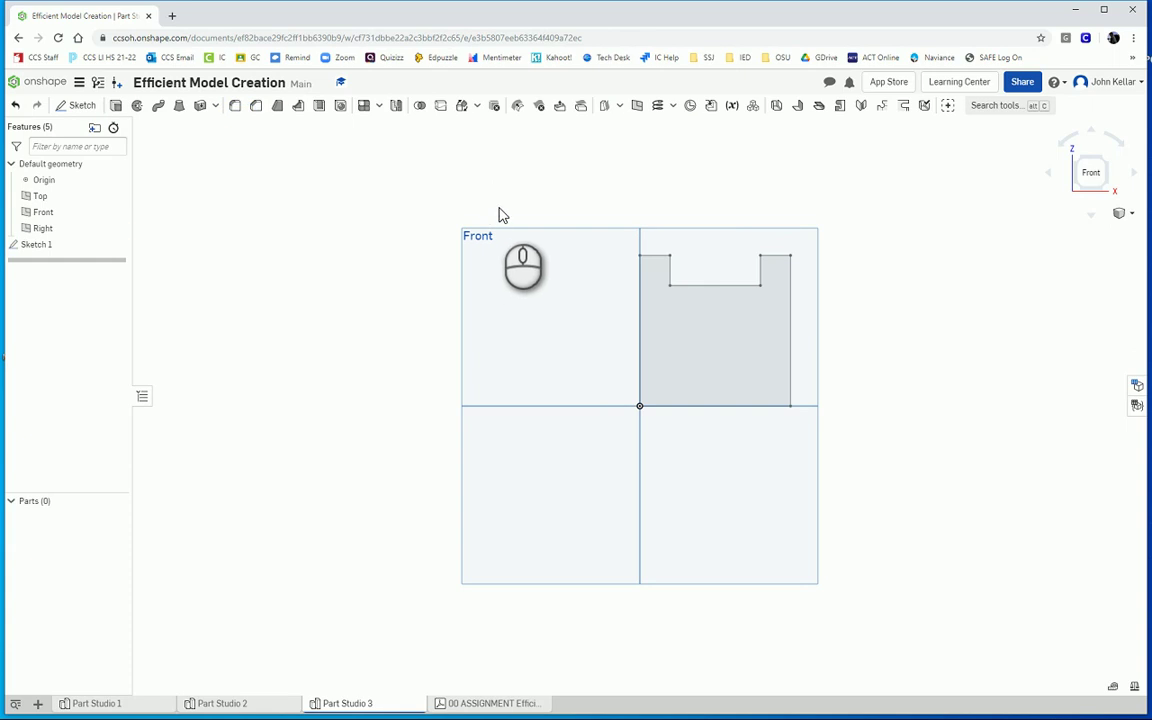
key(i)
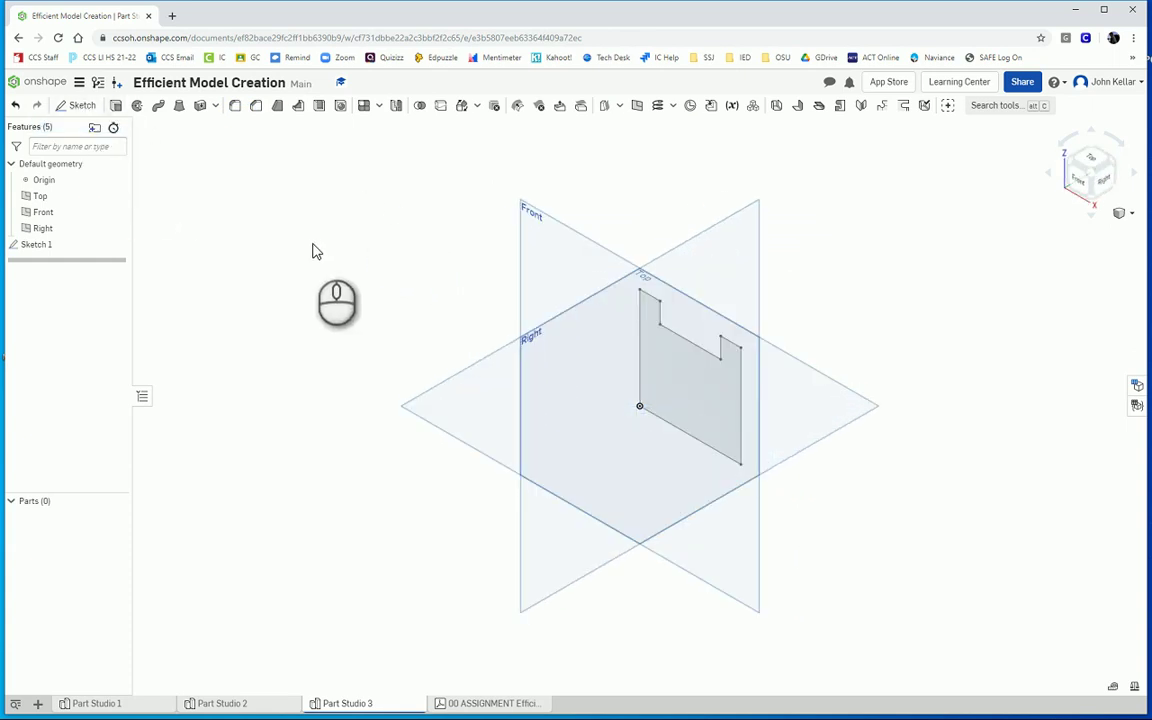
key(shift+e)
click(680, 385)
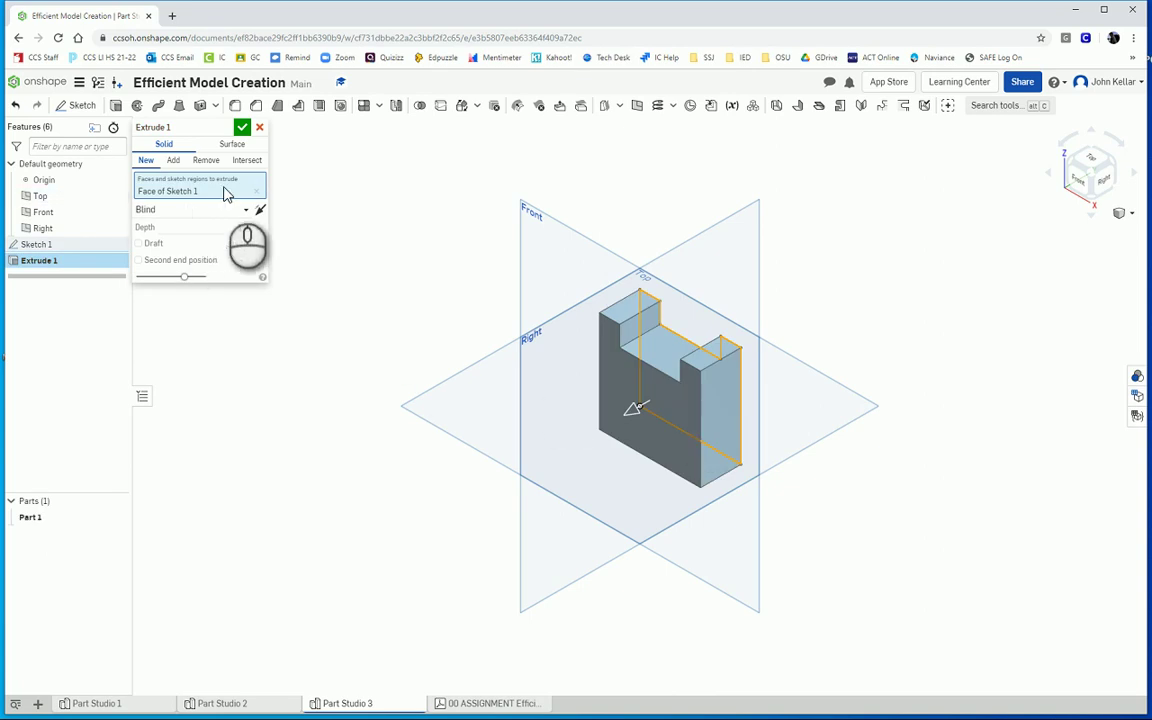
click(242, 127)
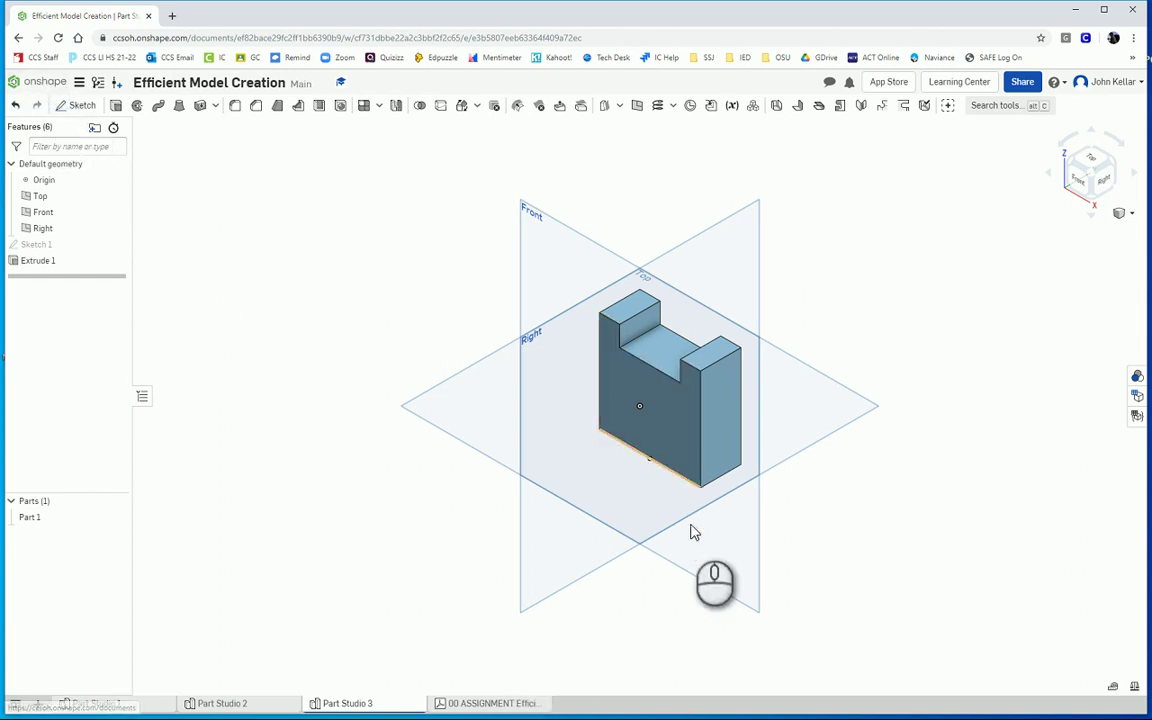
mouse_move(692, 568)
right_down()
mouse_move(668, 470)
mouse_move(640, 431)
mouse_move(687, 437)
mouse_move(640, 420)
right_up()
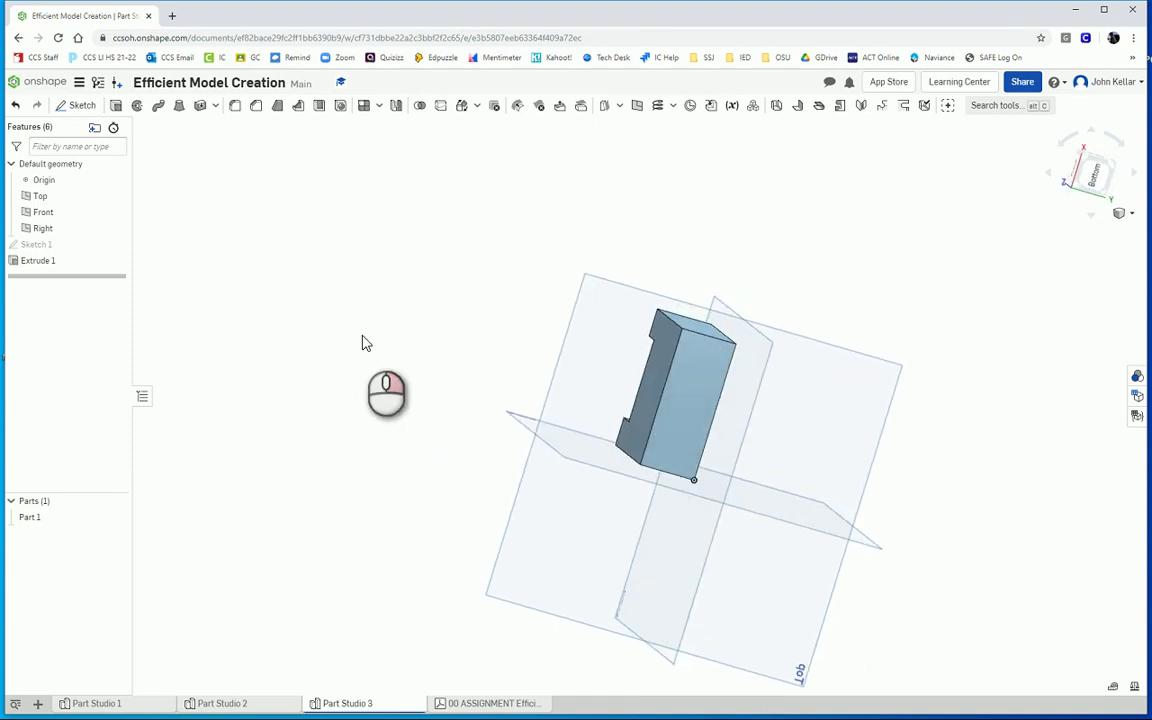
Start a new sketch on the block's bottom face, viewed normal to it.
click(75, 105)
click(612, 343)
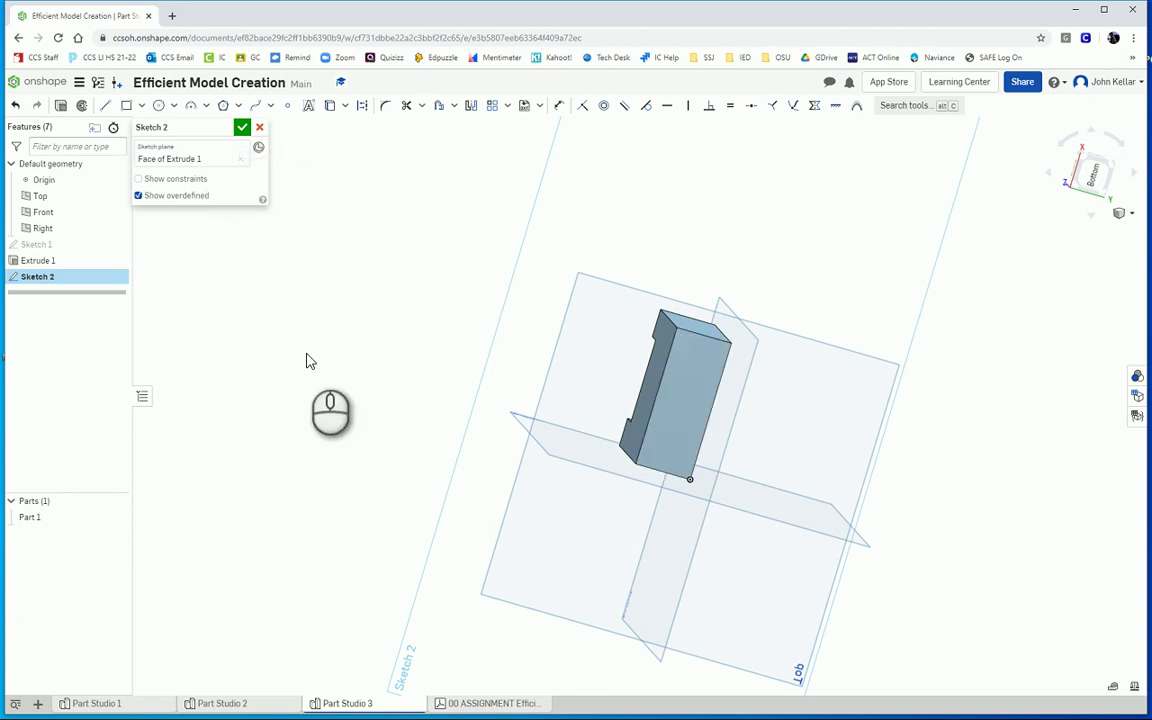
key(n)
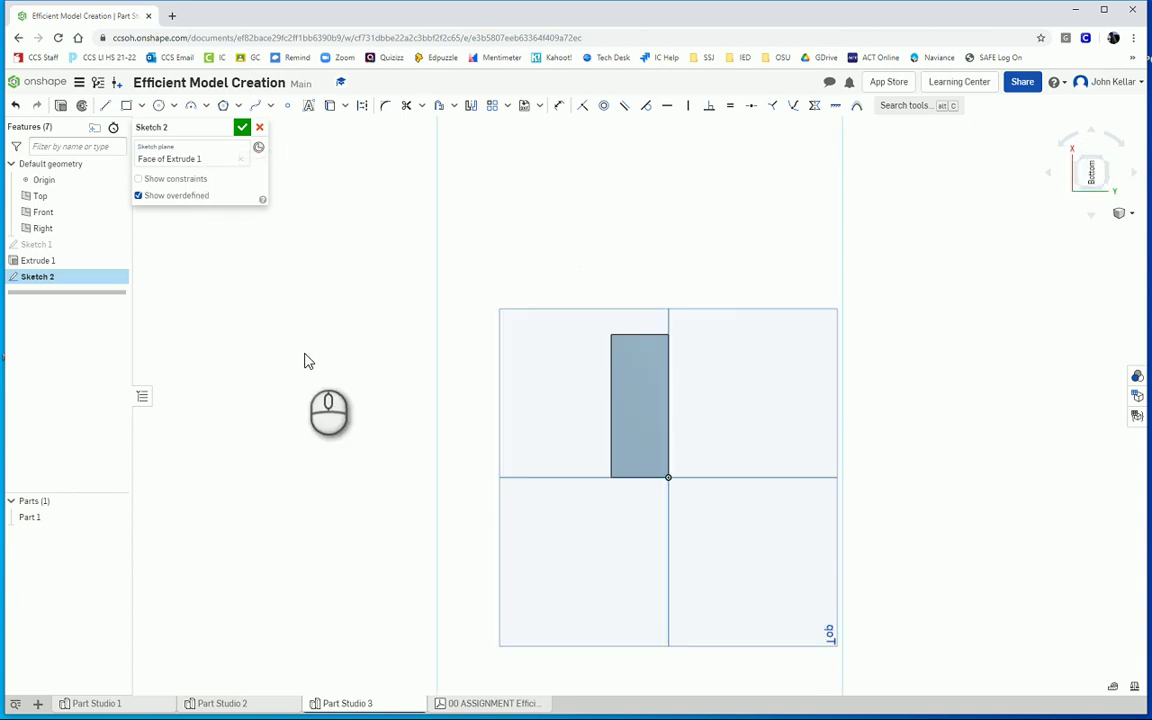
Draw the closed base outline with a 2.5 bottom edge and a slot in its side.
click(107, 107)
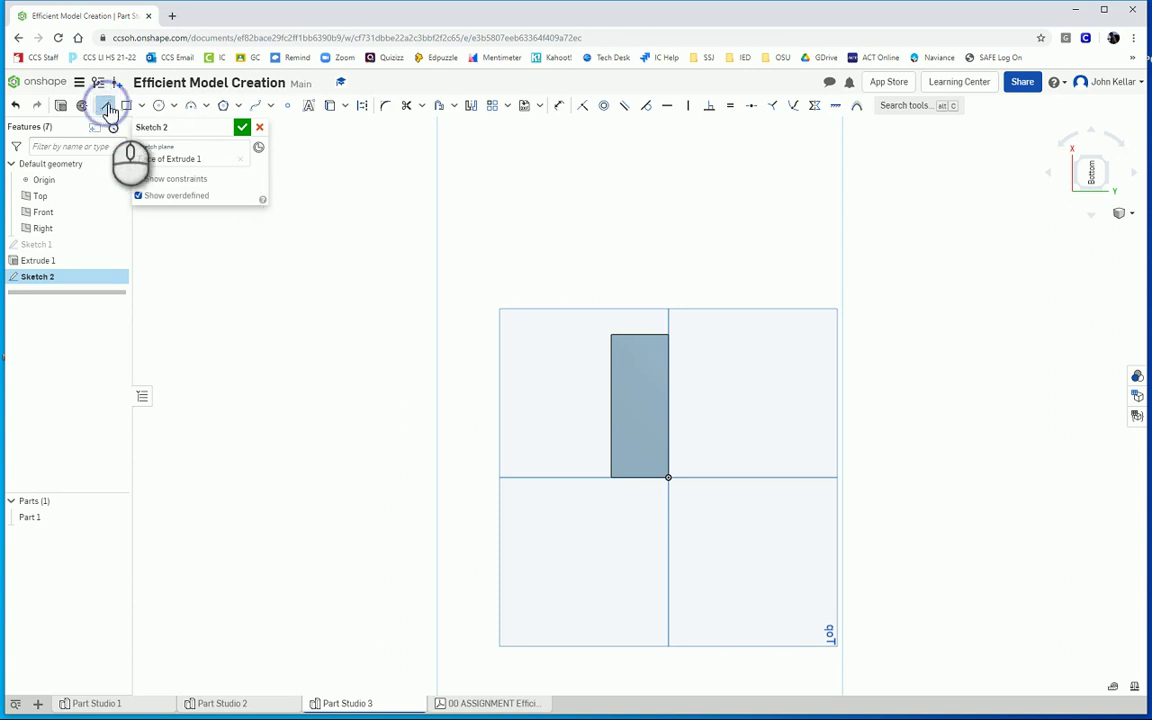
click(621, 484)
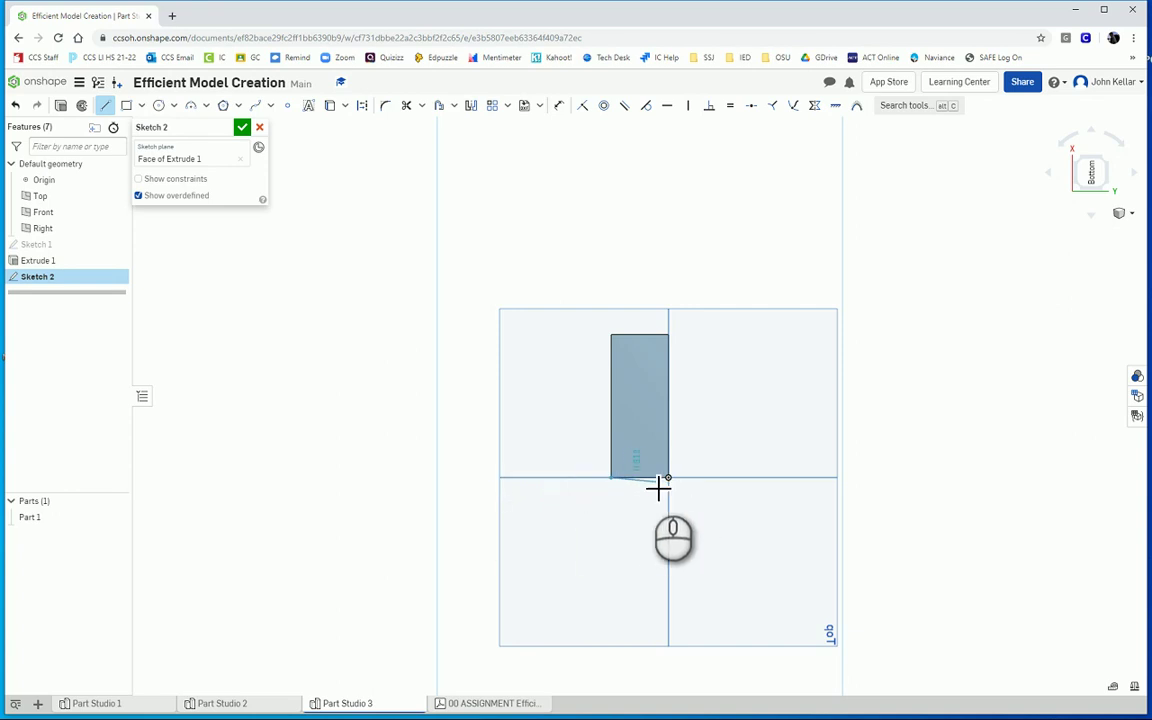
click(496, 485)
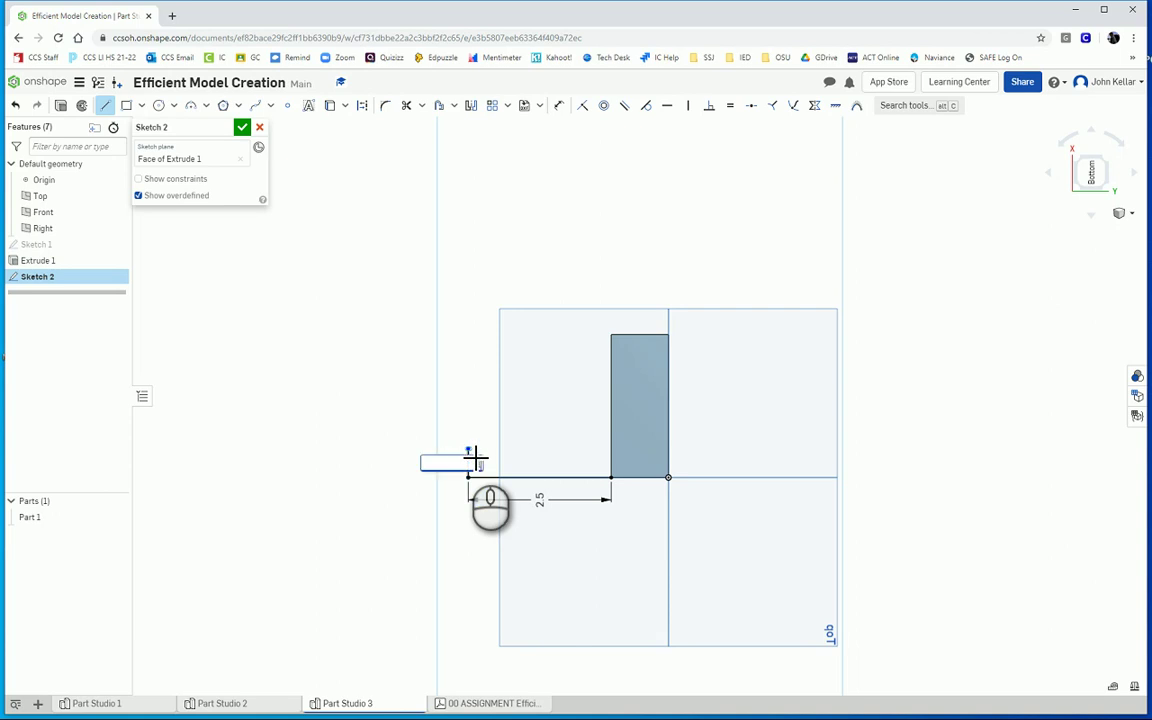
click(540, 420)
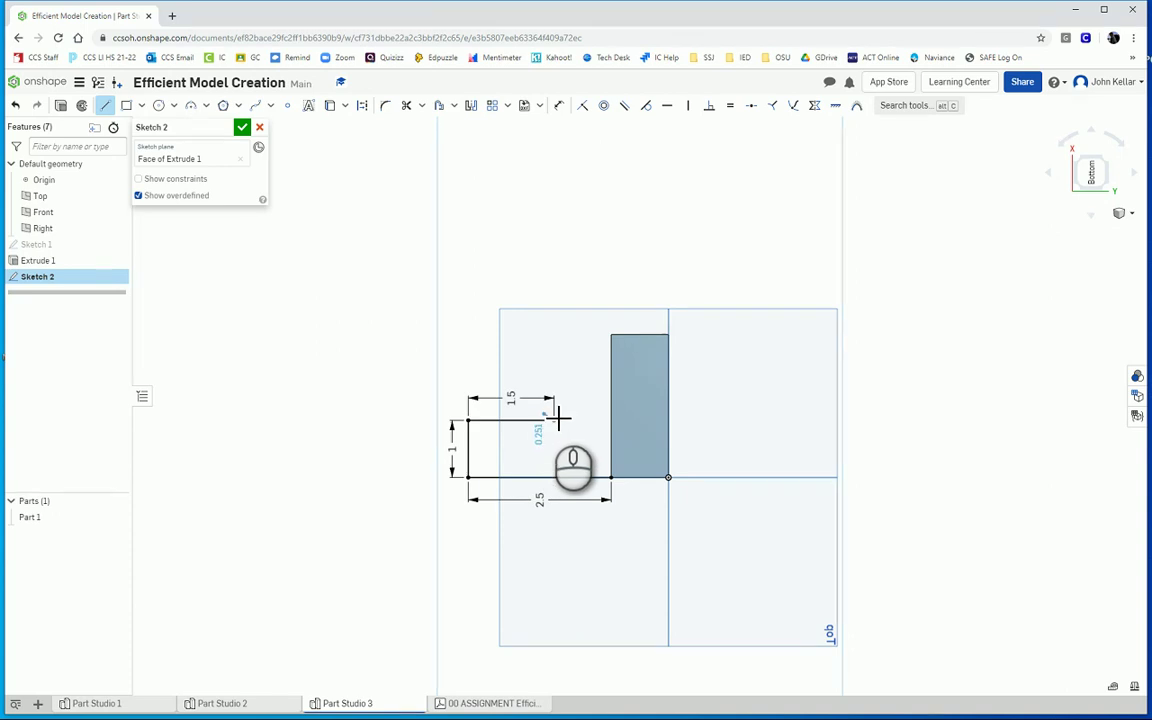
click(555, 398)
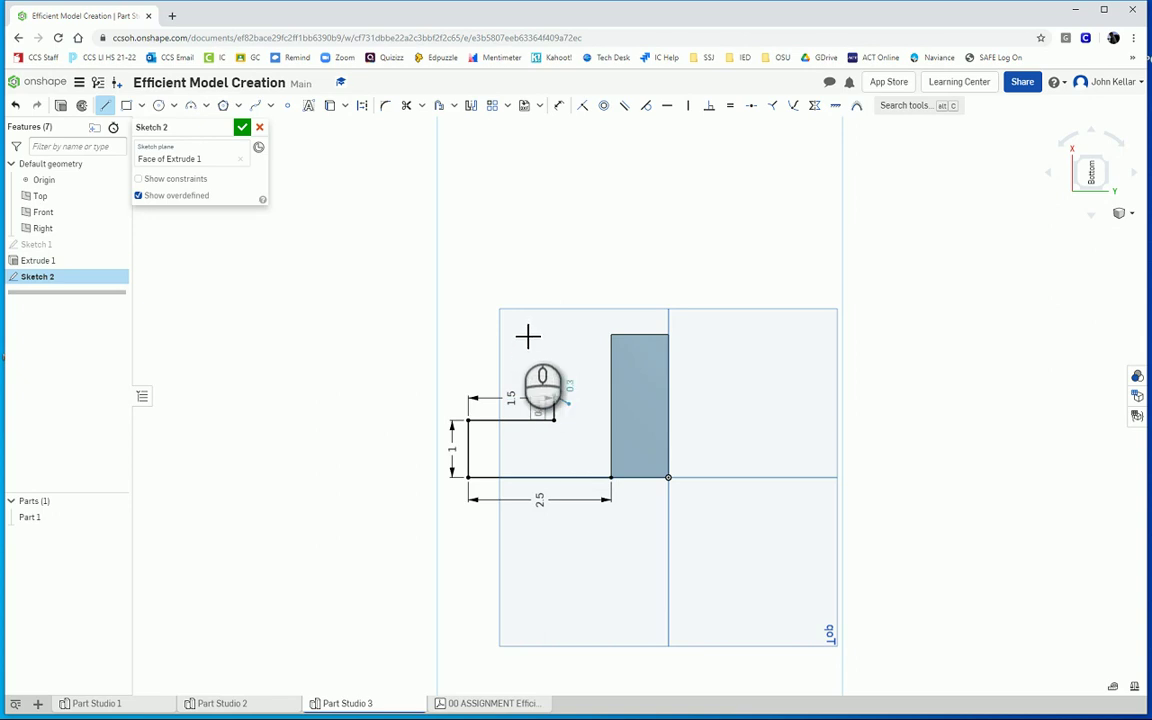
click(467, 398)
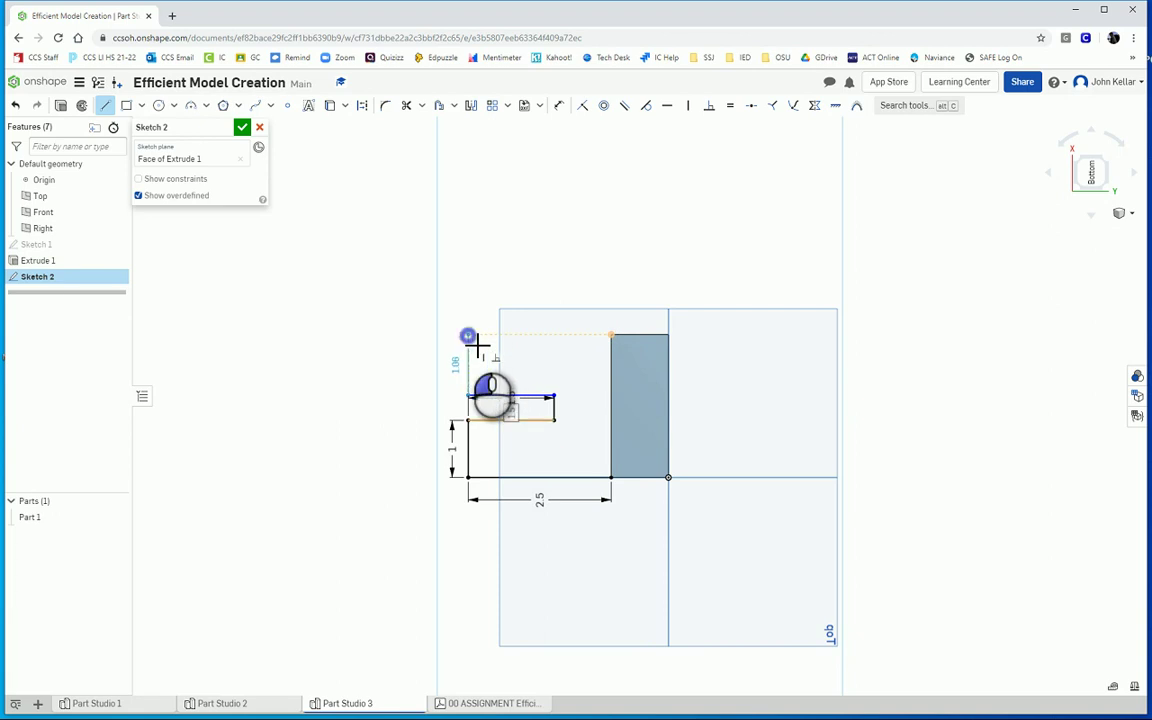
click(467, 336)
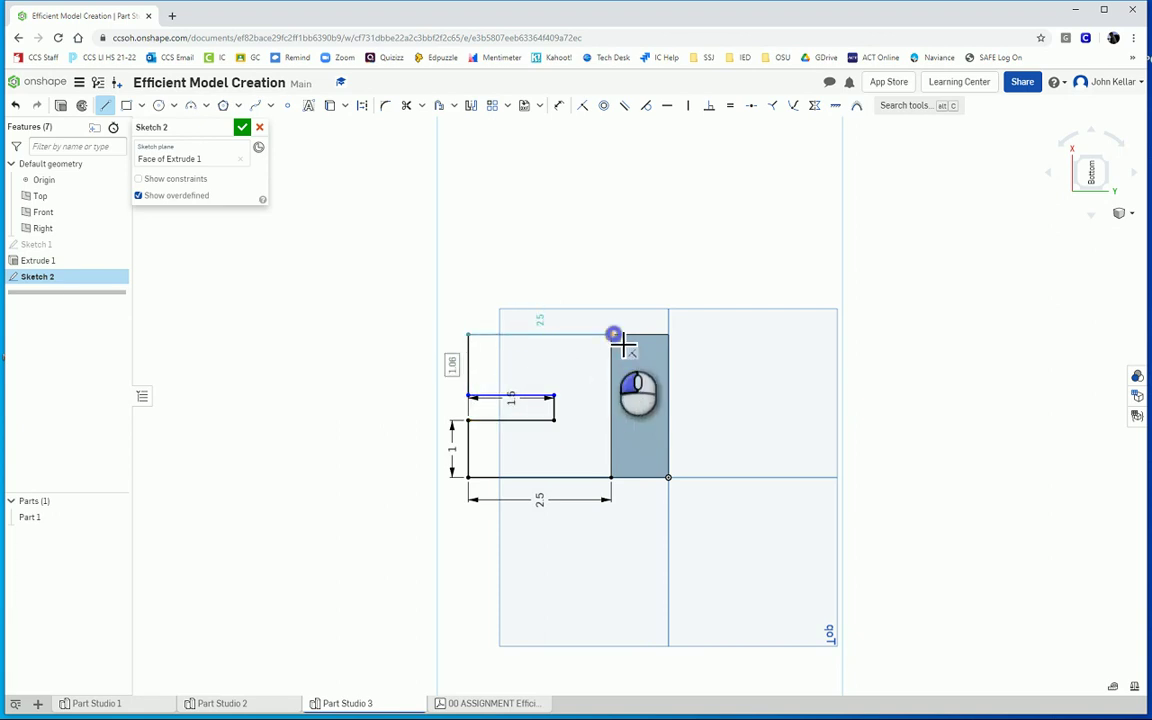
click(612, 335)
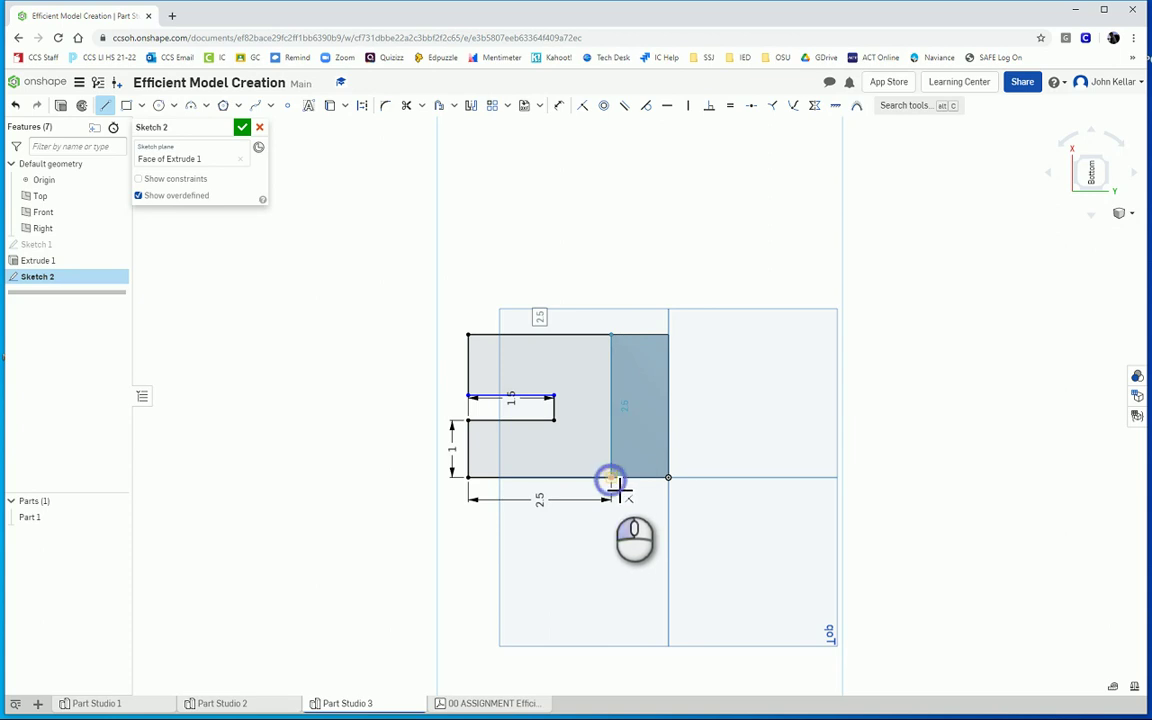
click(619, 489)
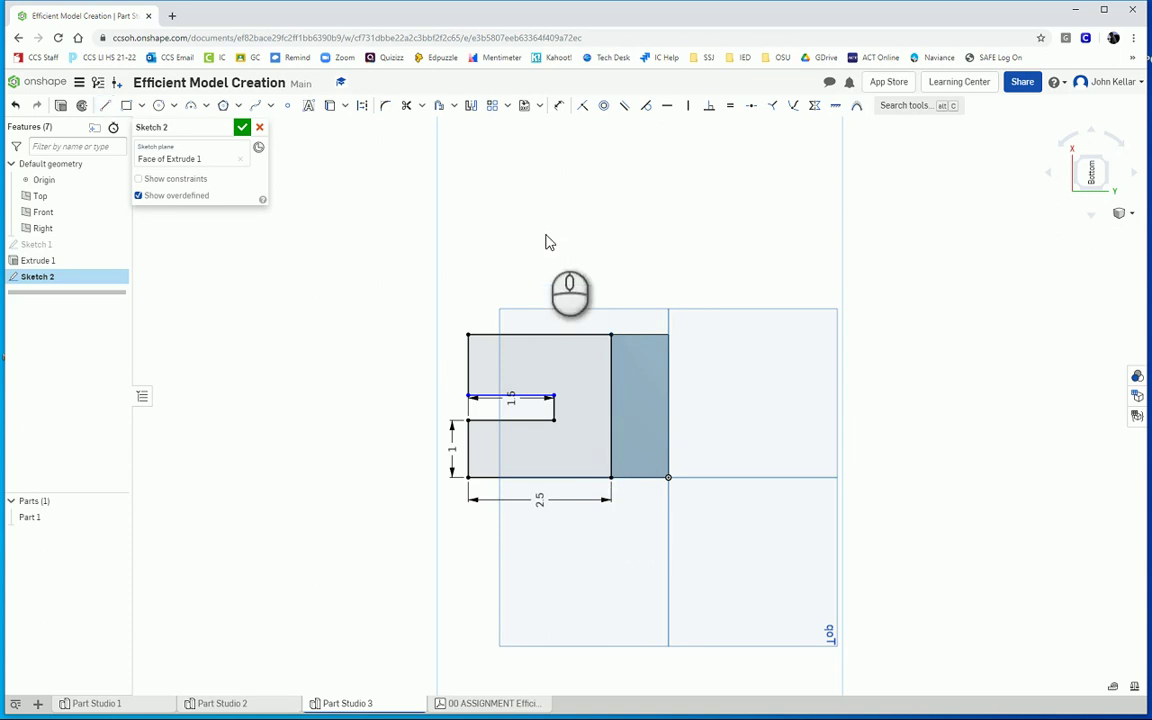
Dimension the slot's short edge and accept the base sketch.
key(d)
click(555, 407)
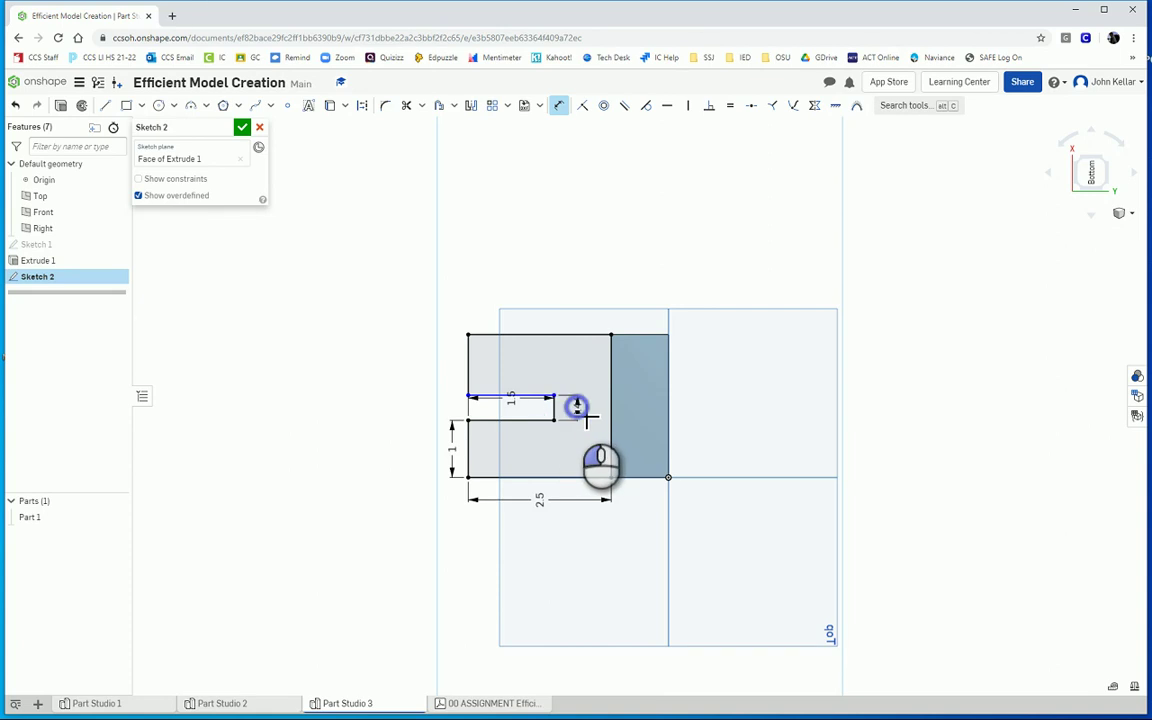
click(578, 407)
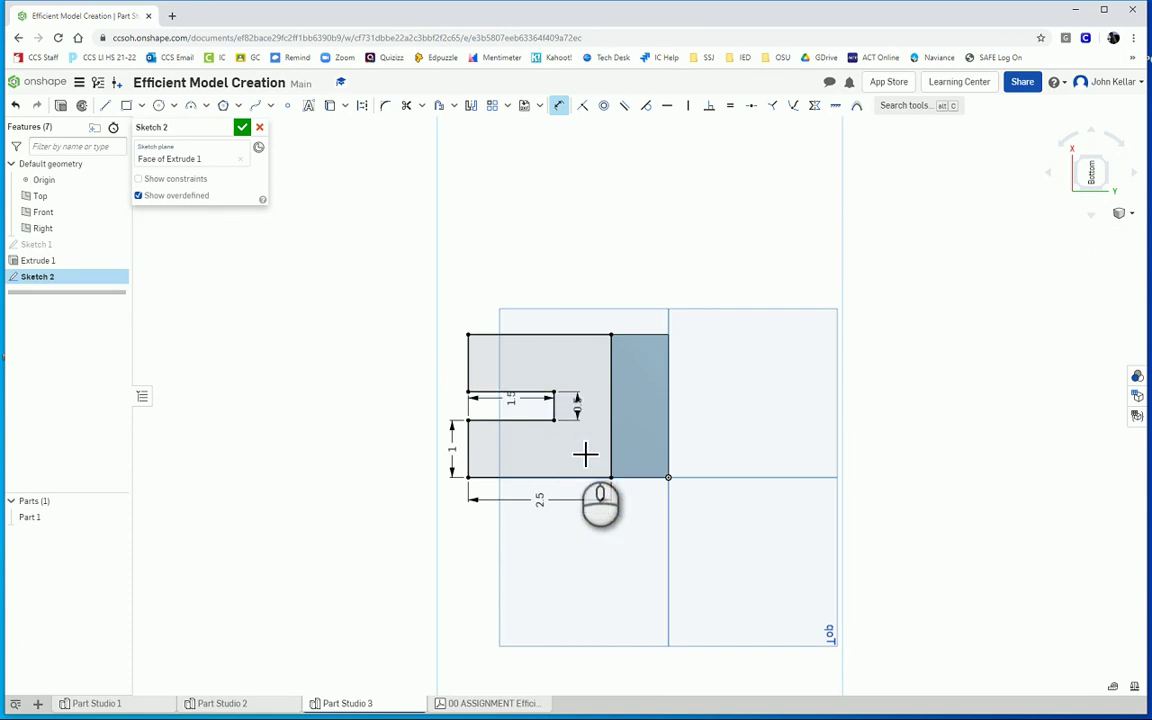
click(240, 128)
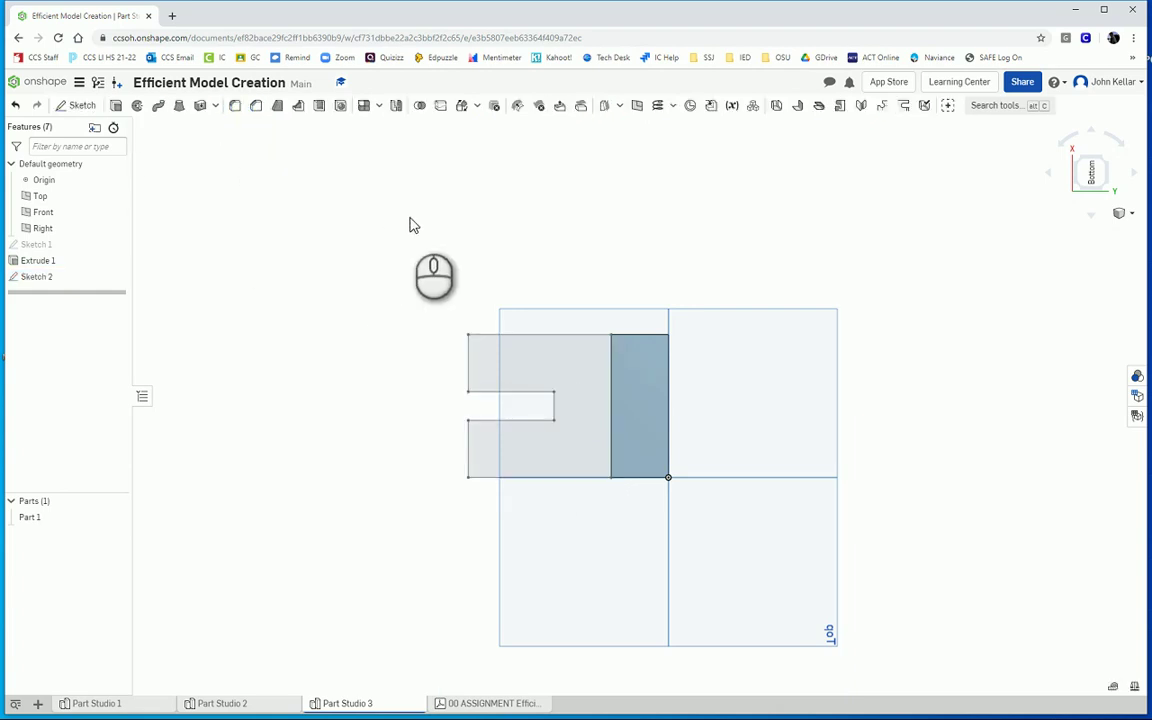
Extrude the slotted base region 1 in upward, flipped, adding it to Part 1.
key(shift+7)
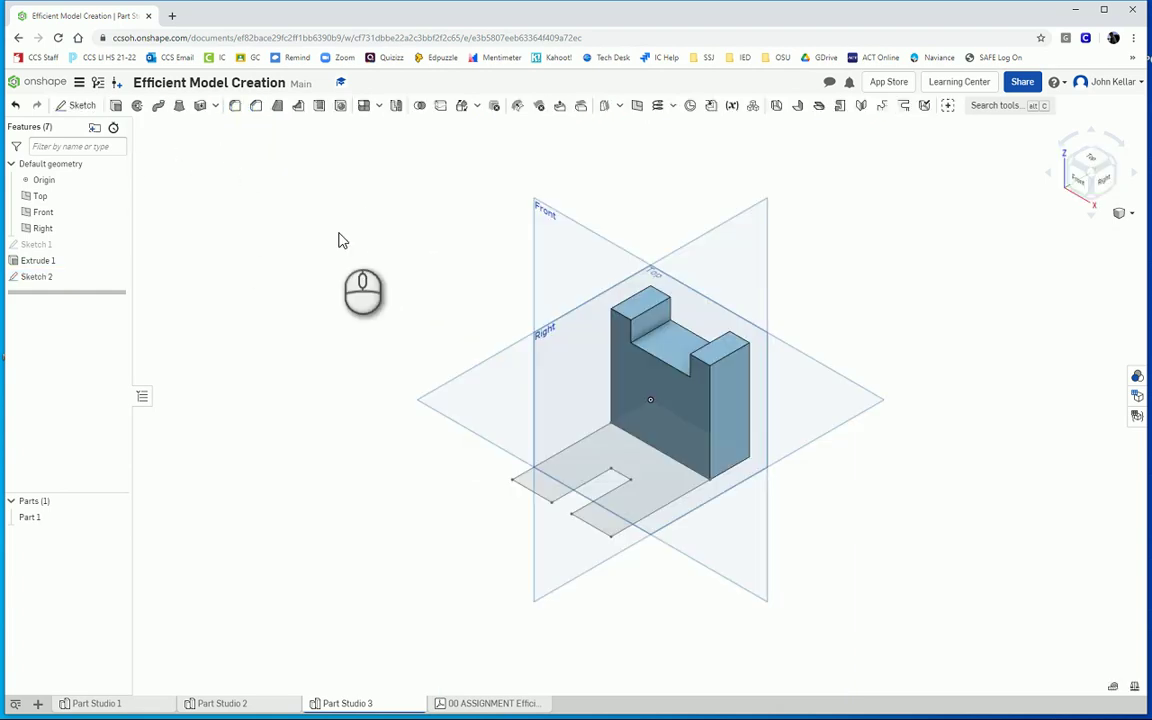
key(shift+e)
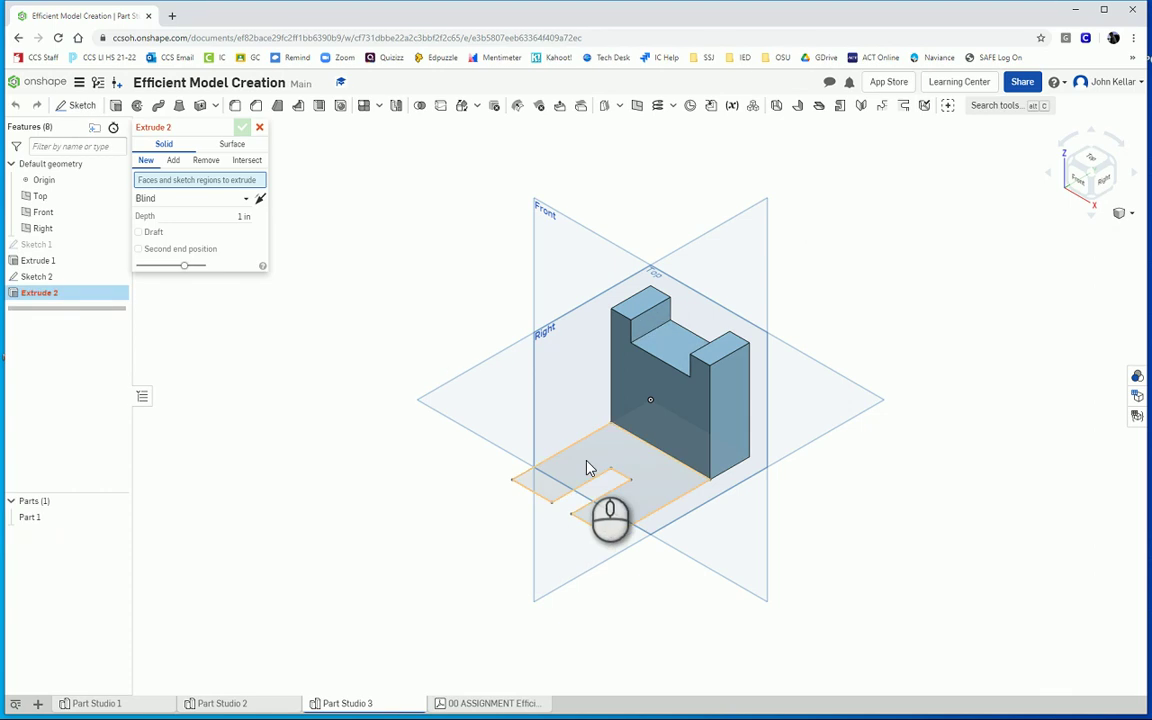
click(585, 463)
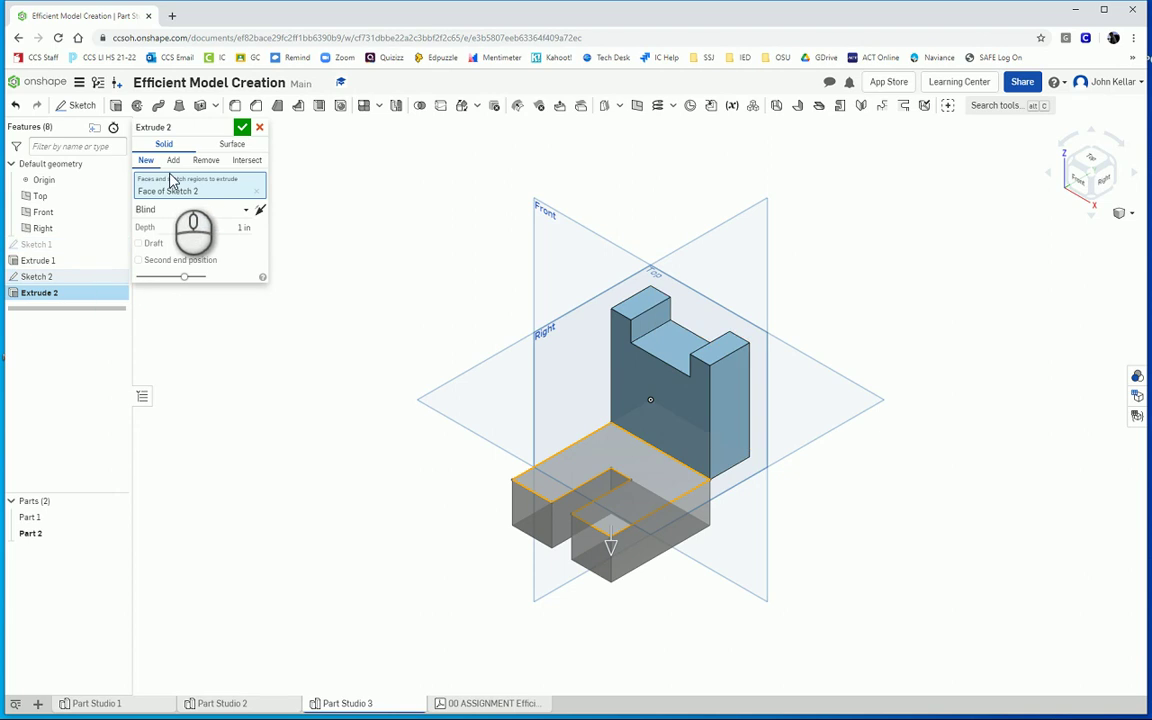
click(259, 212)
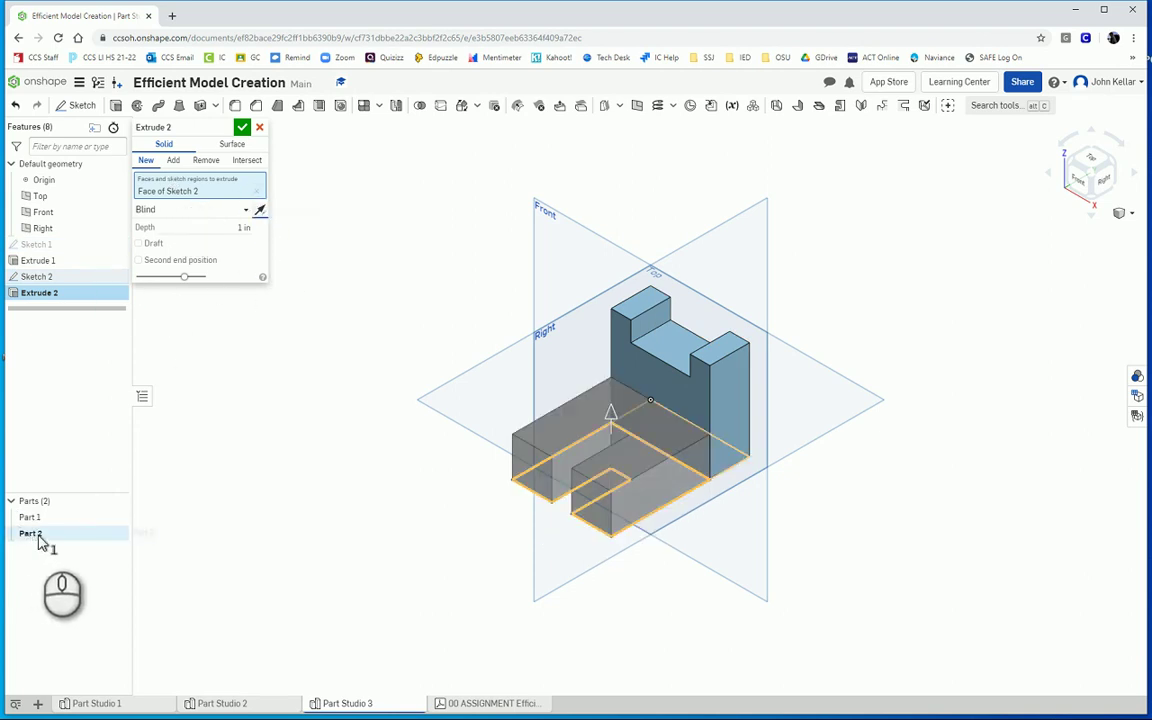
click(175, 162)
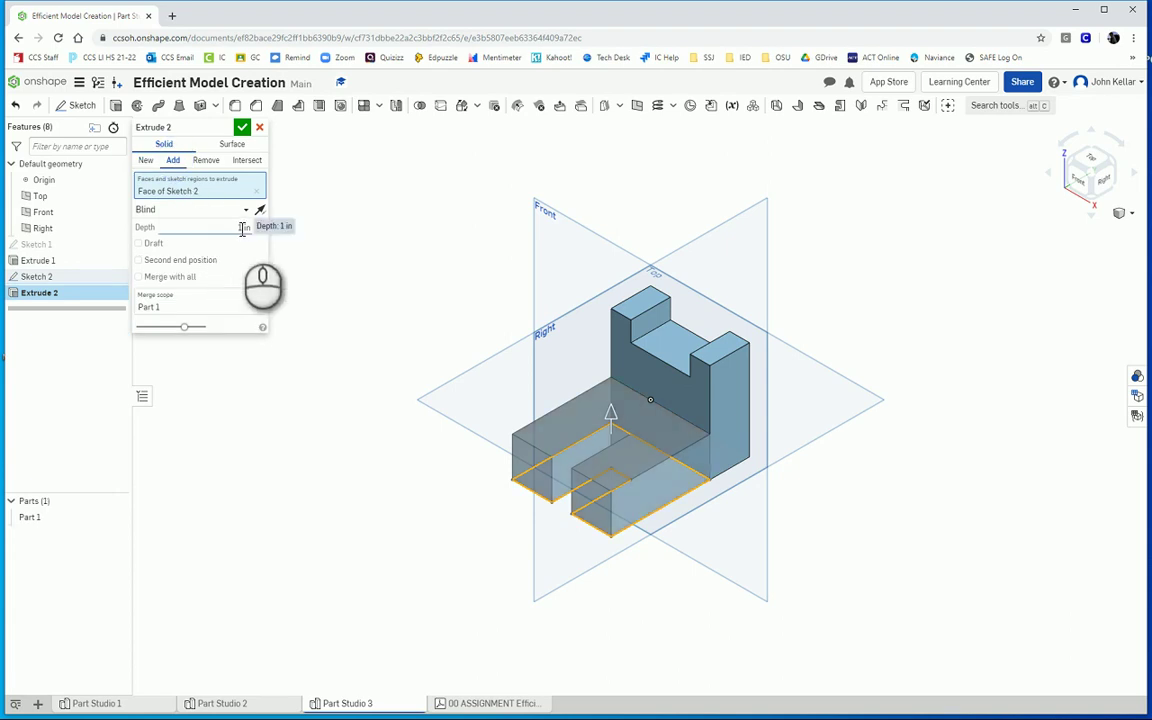
click(243, 129)
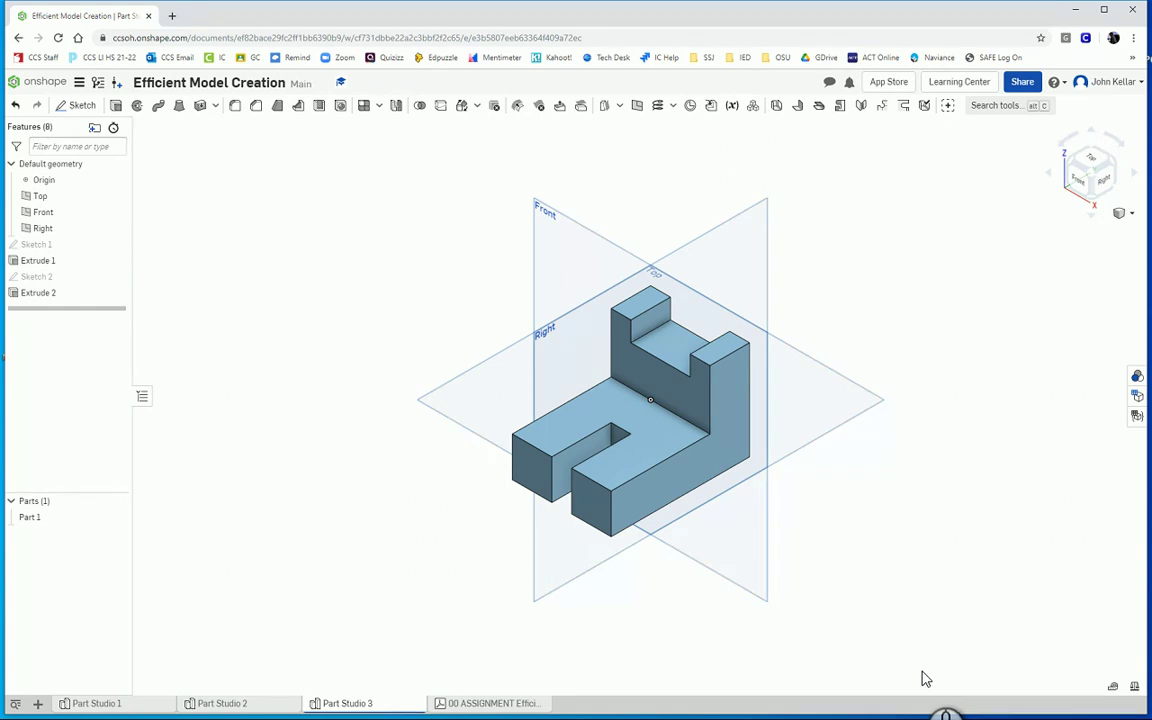
Create Part Studio 4, check the assignment PDF, then return to the new studio.
click(38, 704)
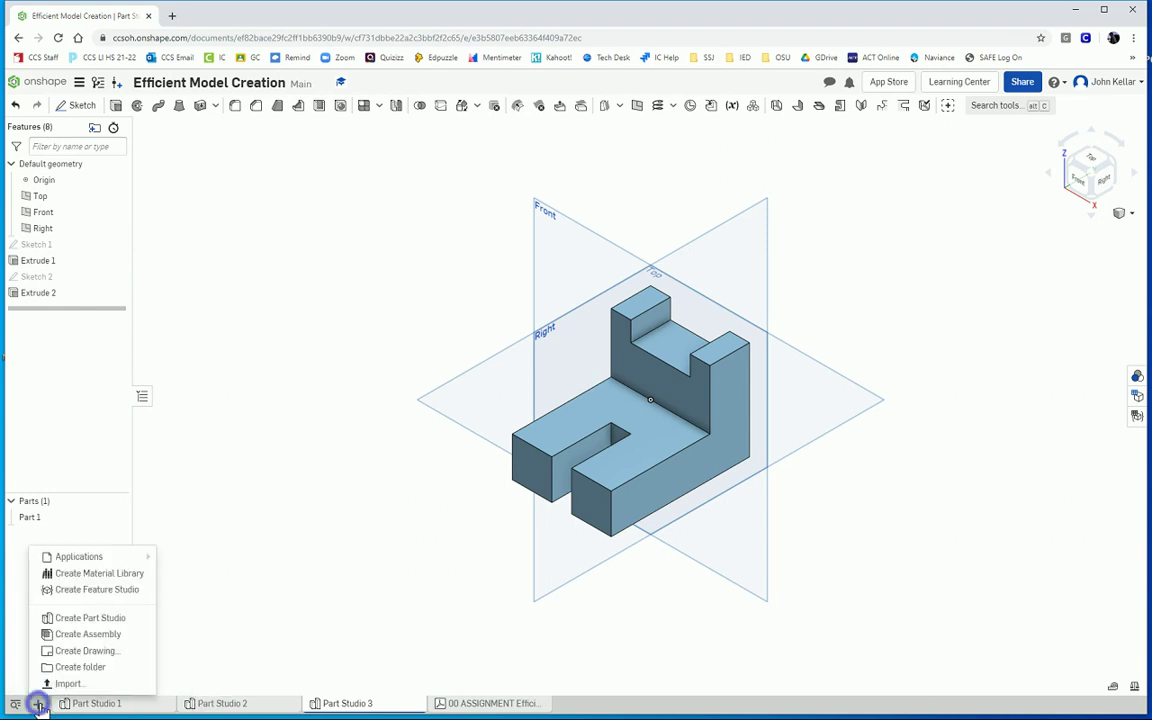
click(92, 618)
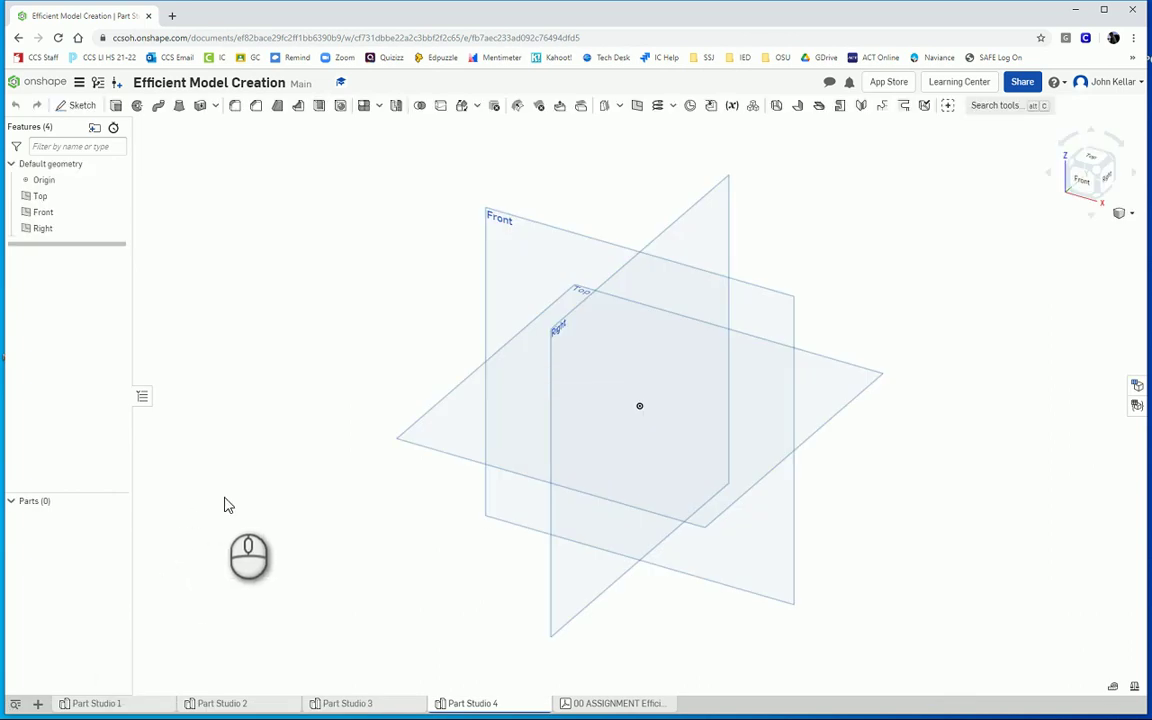
click(508, 345)
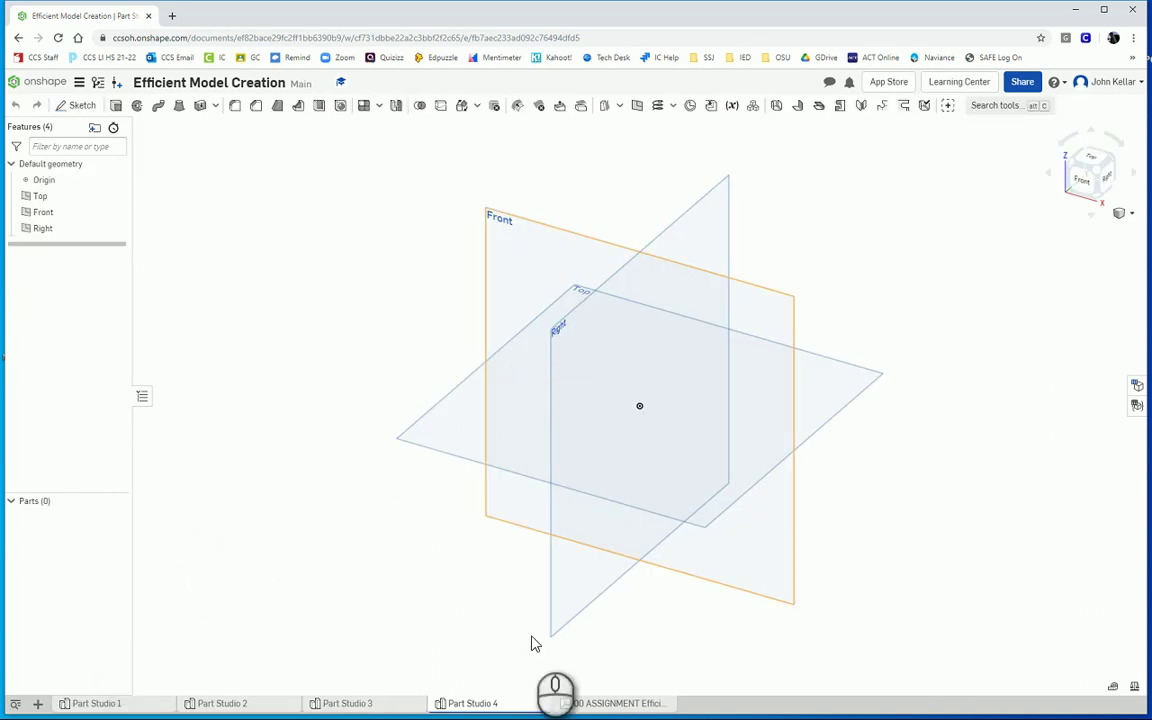
click(614, 703)
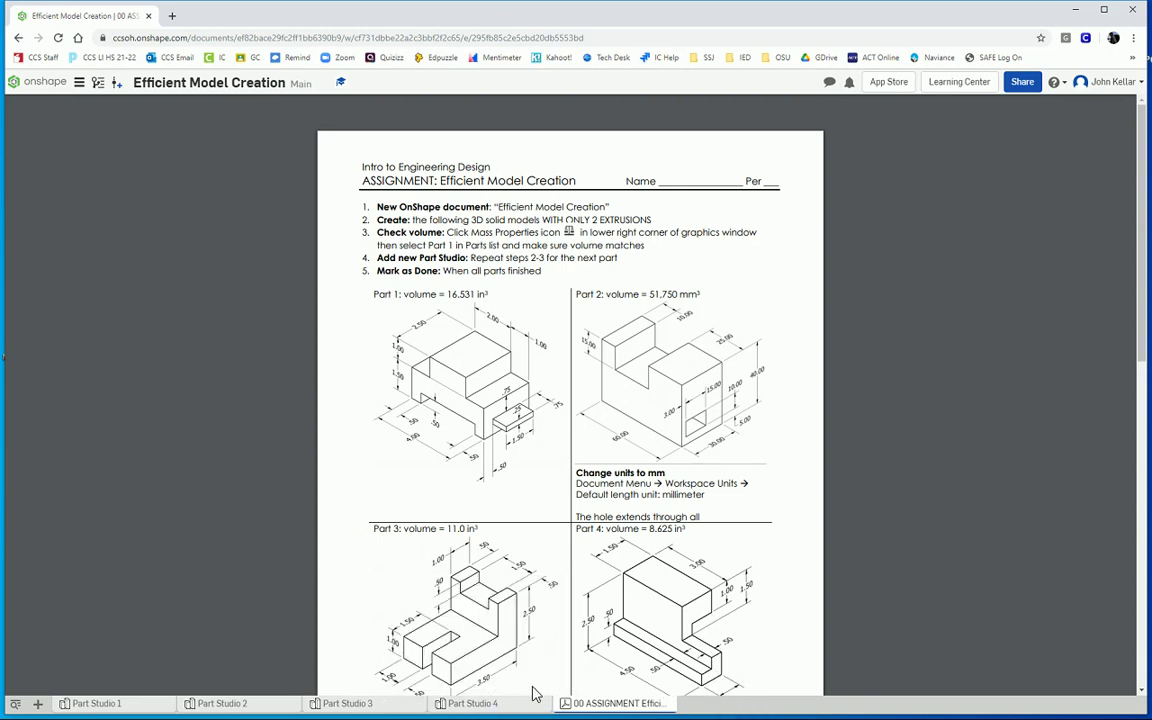
click(488, 704)
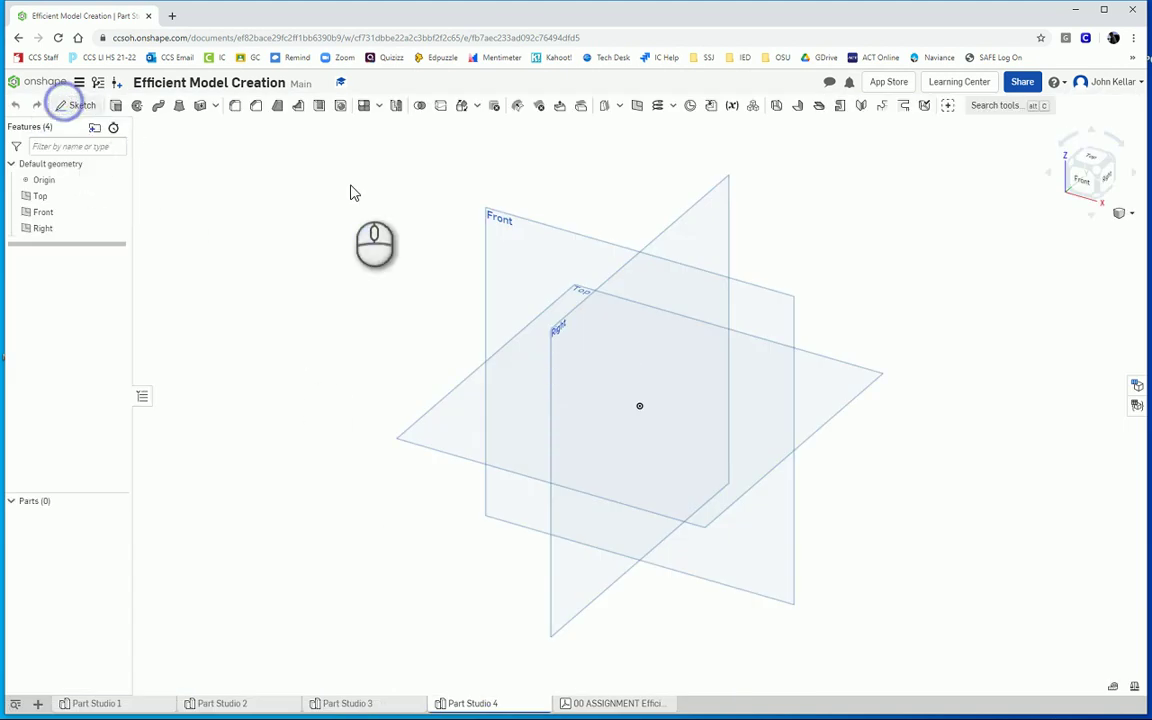
Start a sketch on the Right plane and draw the base bottom edge and 0.5 step.
click(74, 105)
click(559, 336)
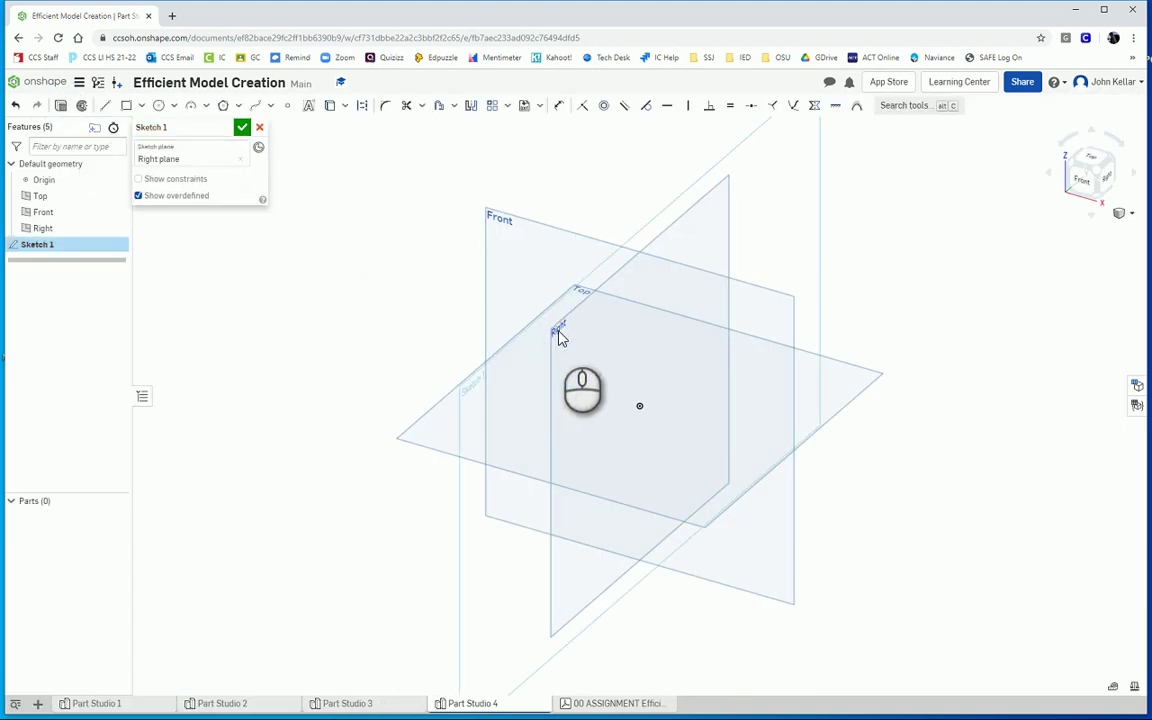
key(n)
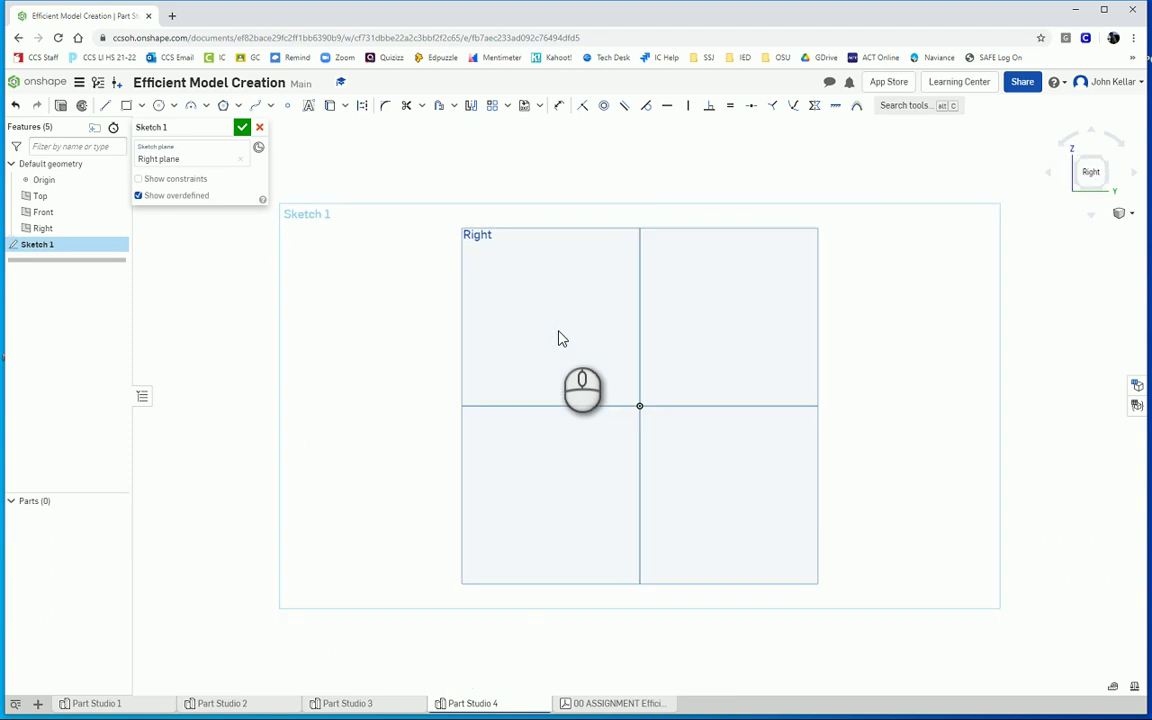
click(105, 105)
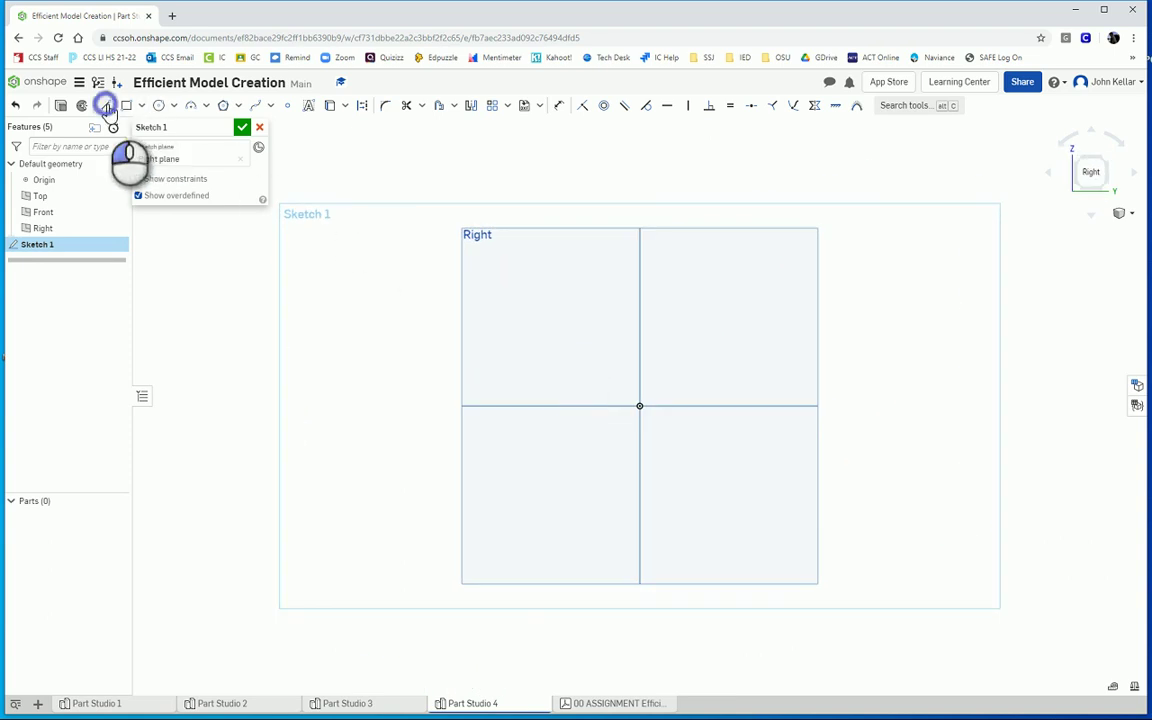
click(640, 408)
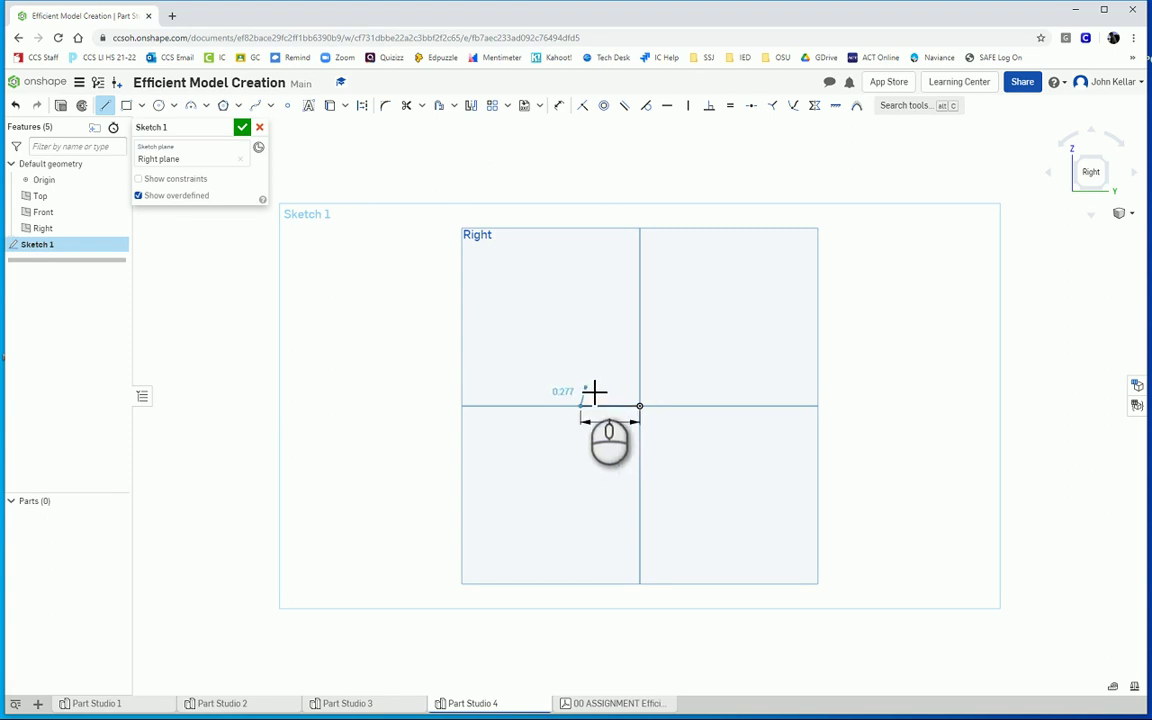
click(581, 378)
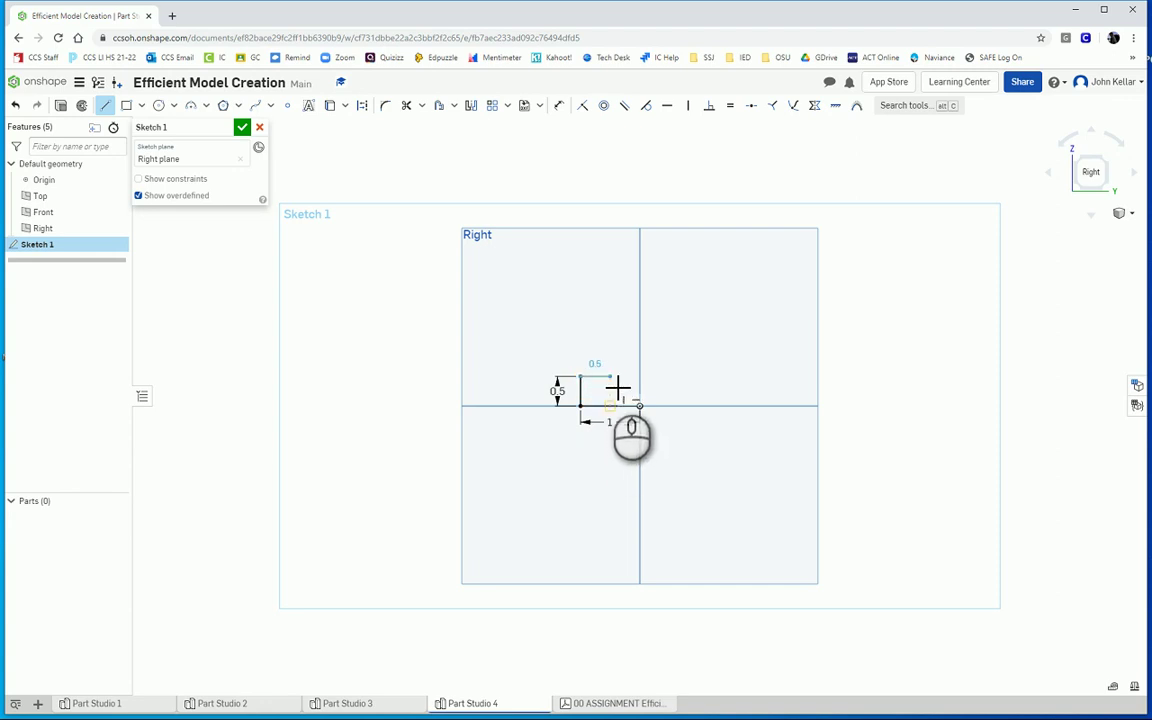
click(608, 379)
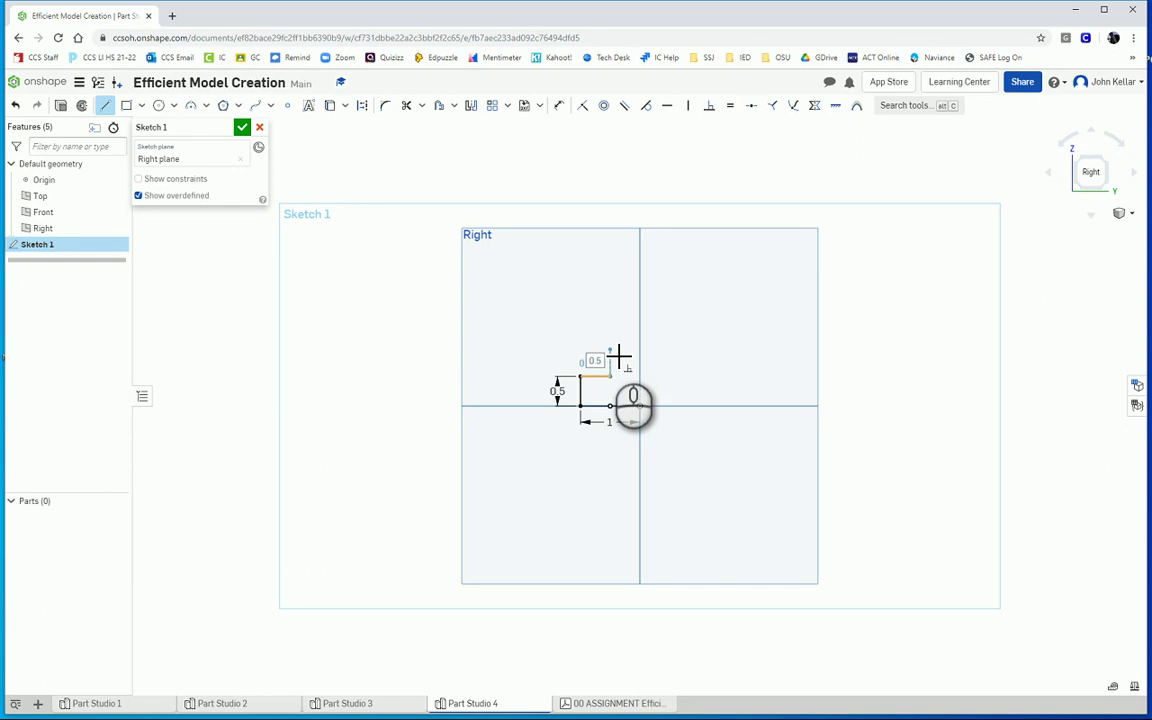
click(609, 347)
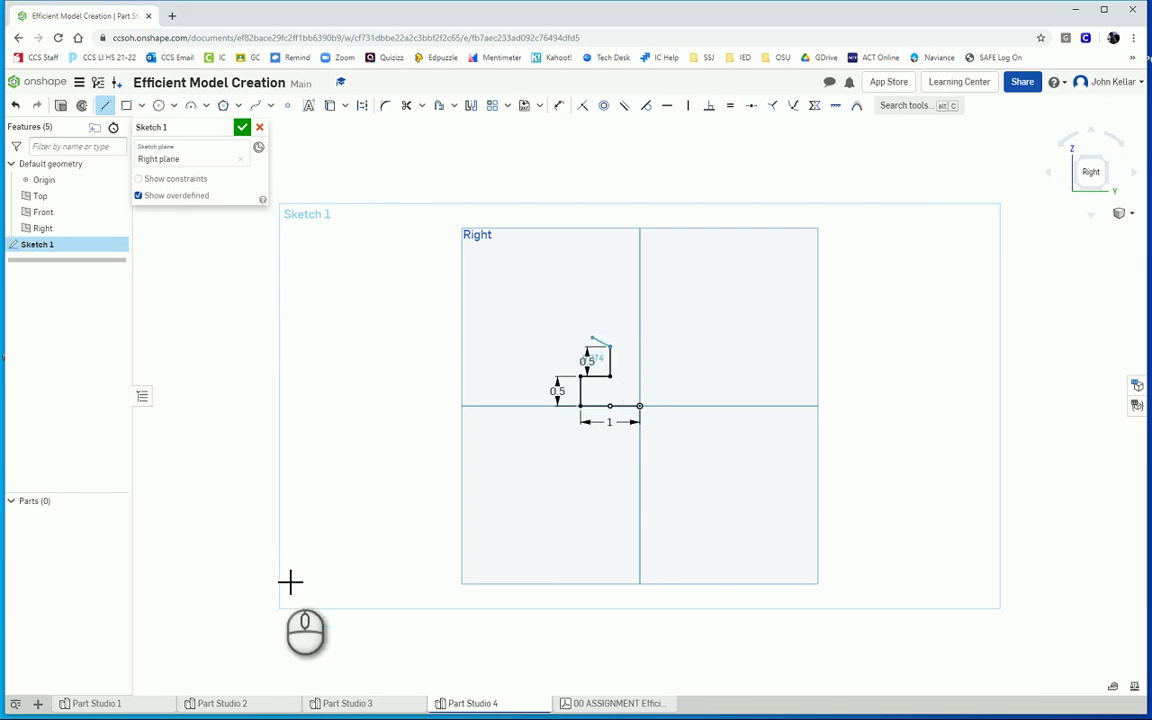
Check the Part 4 drawing, then continue the outline up the tall column edge.
click(605, 703)
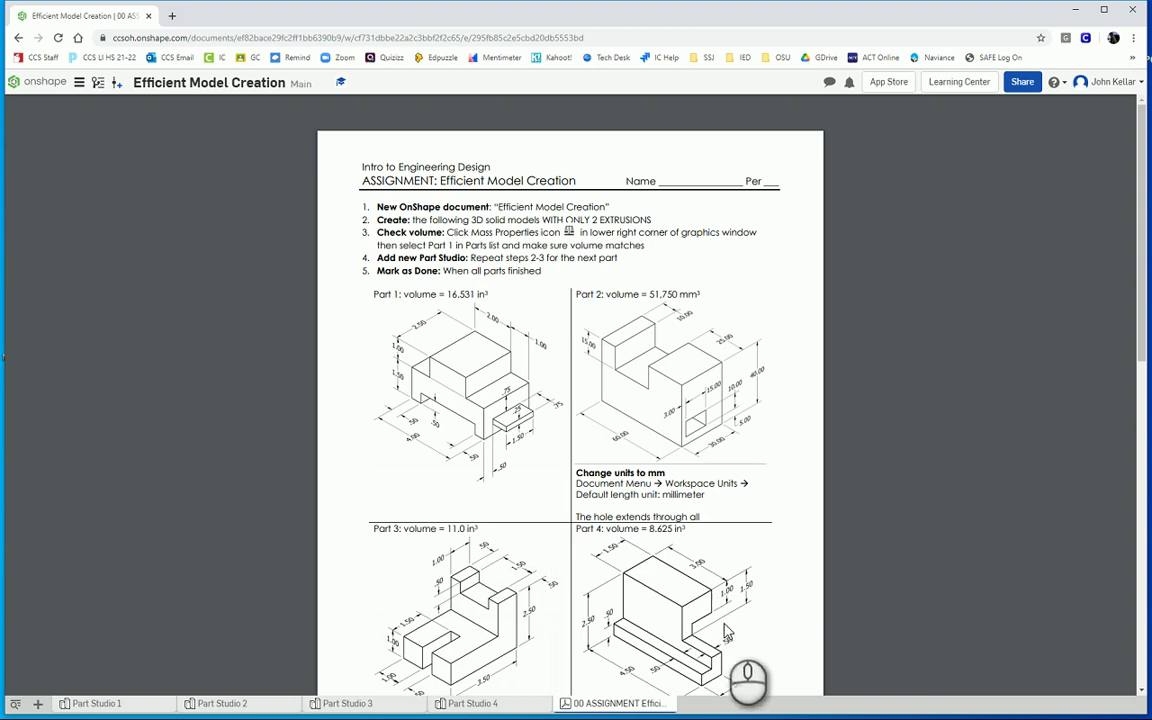
key(alt+Tab)
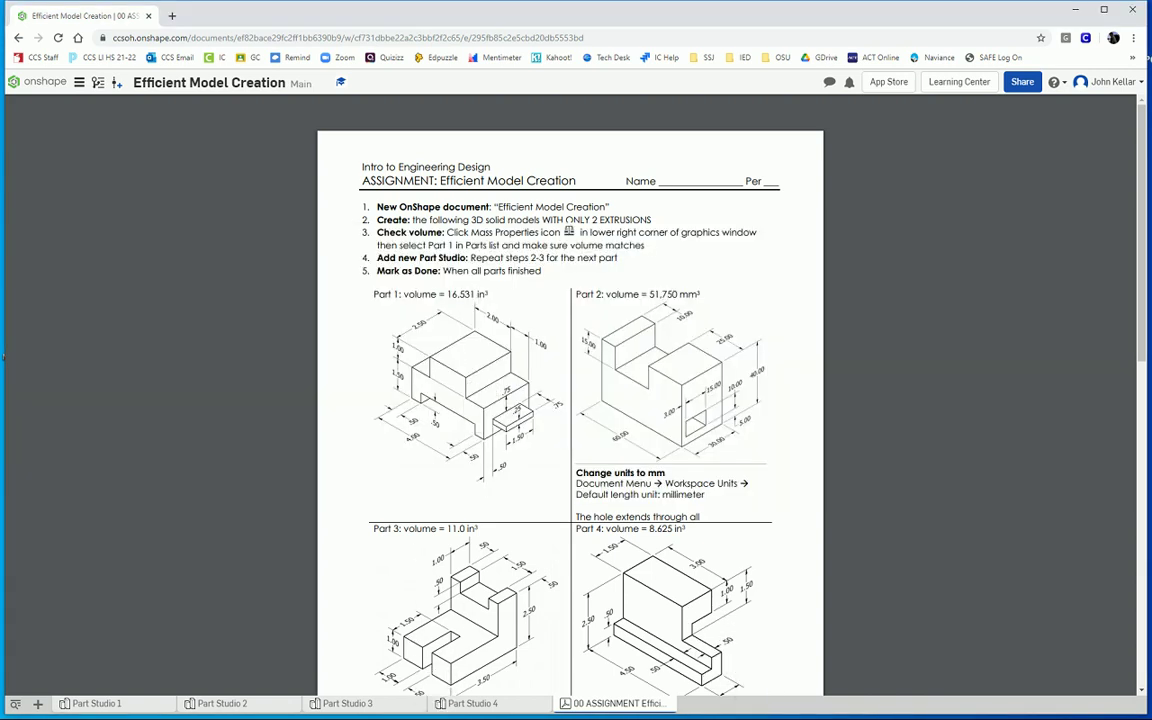
click(476, 706)
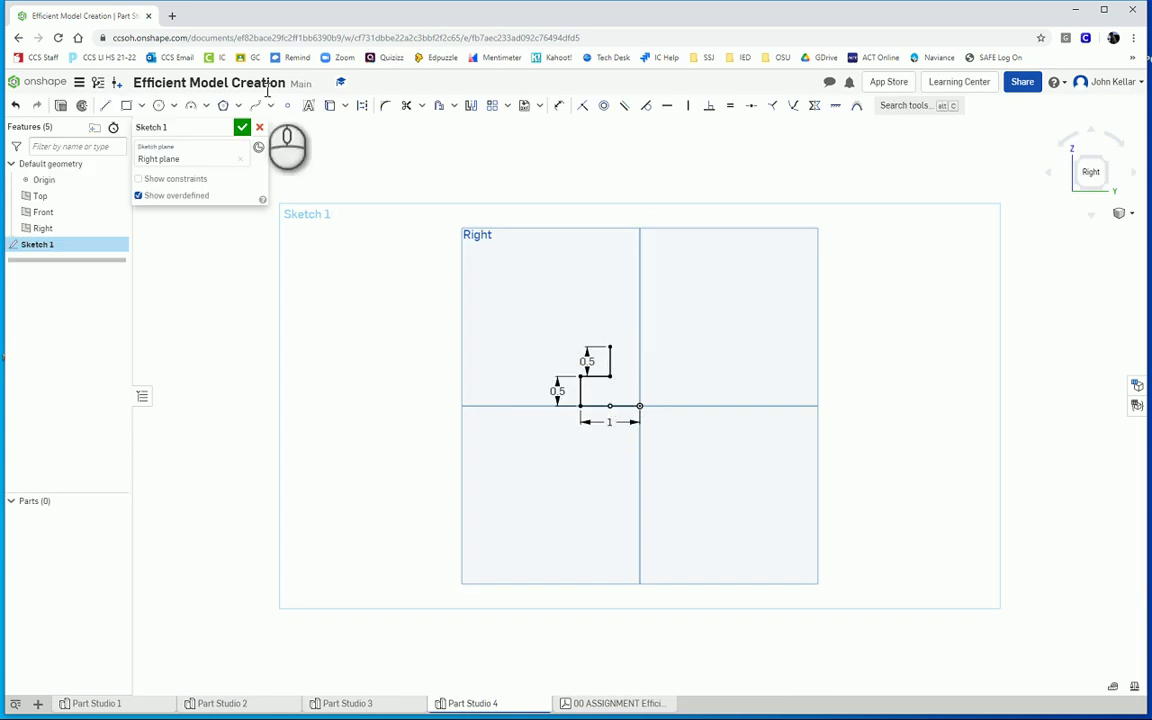
click(107, 107)
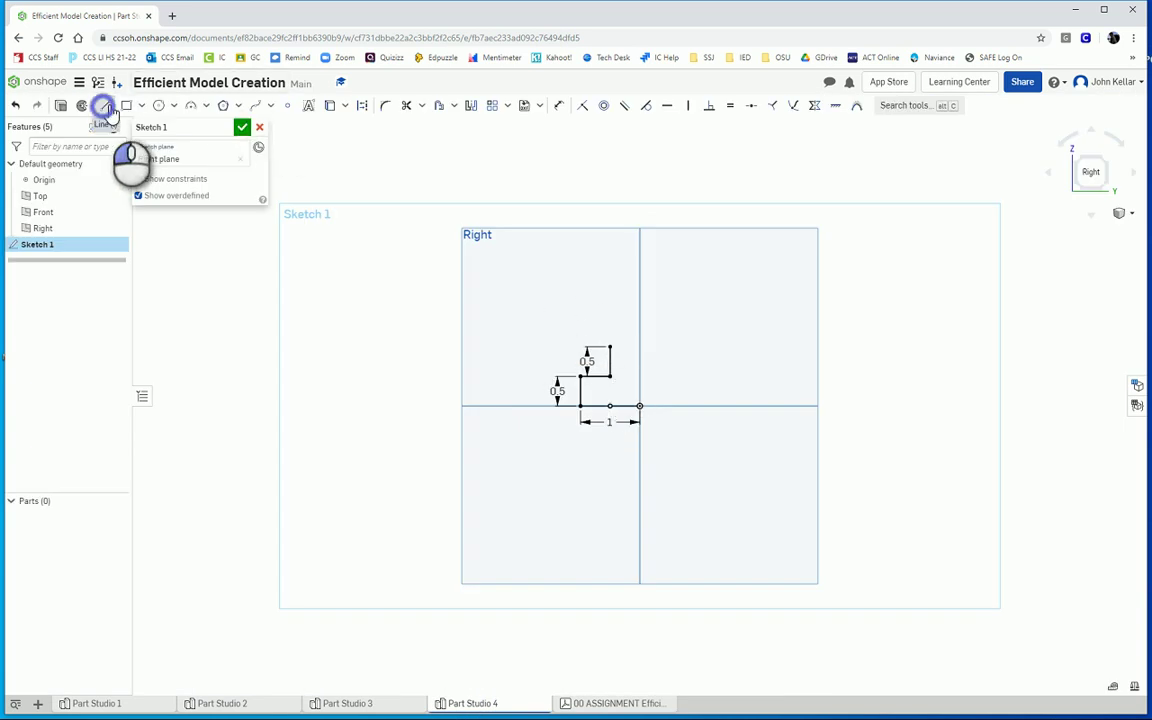
click(614, 350)
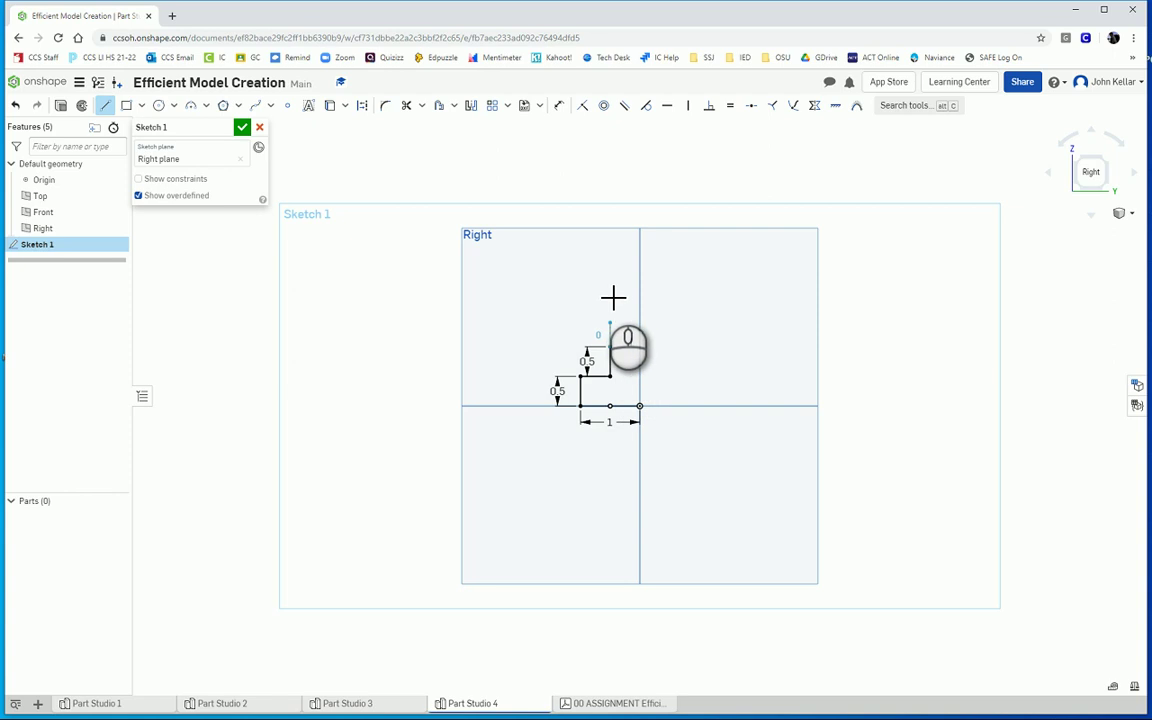
click(617, 248)
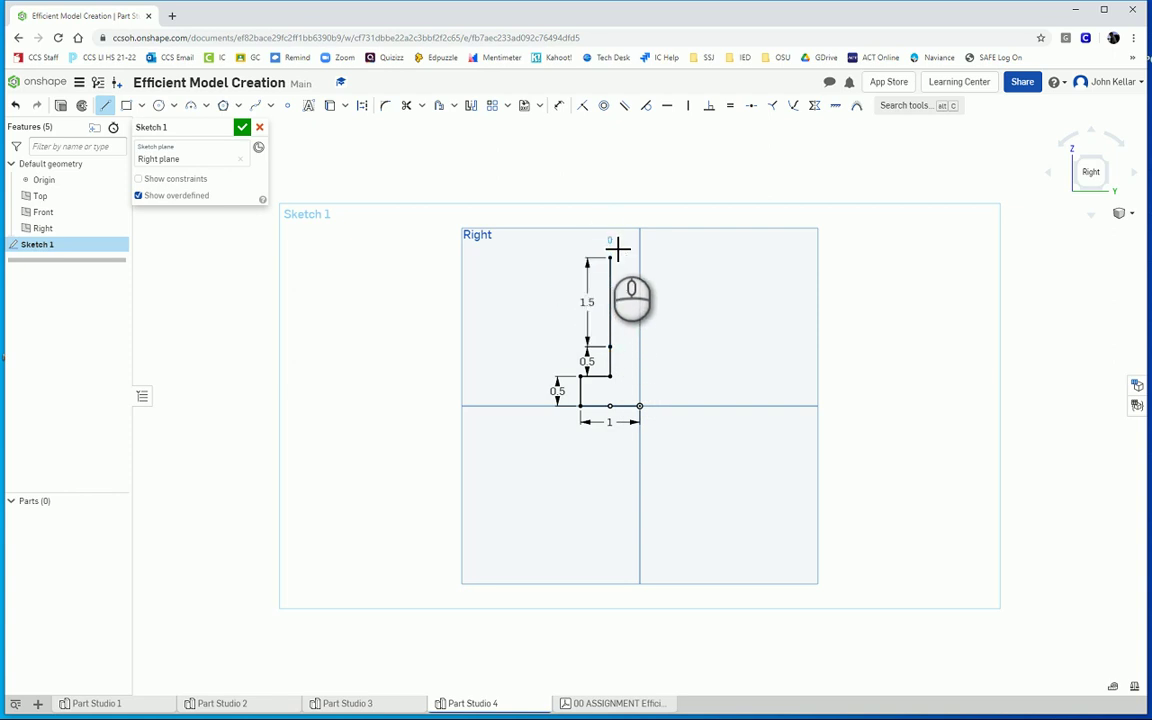
Draw the 1.5-wide top overhang with its 1 drop and close the profile at the origin.
click(682, 260)
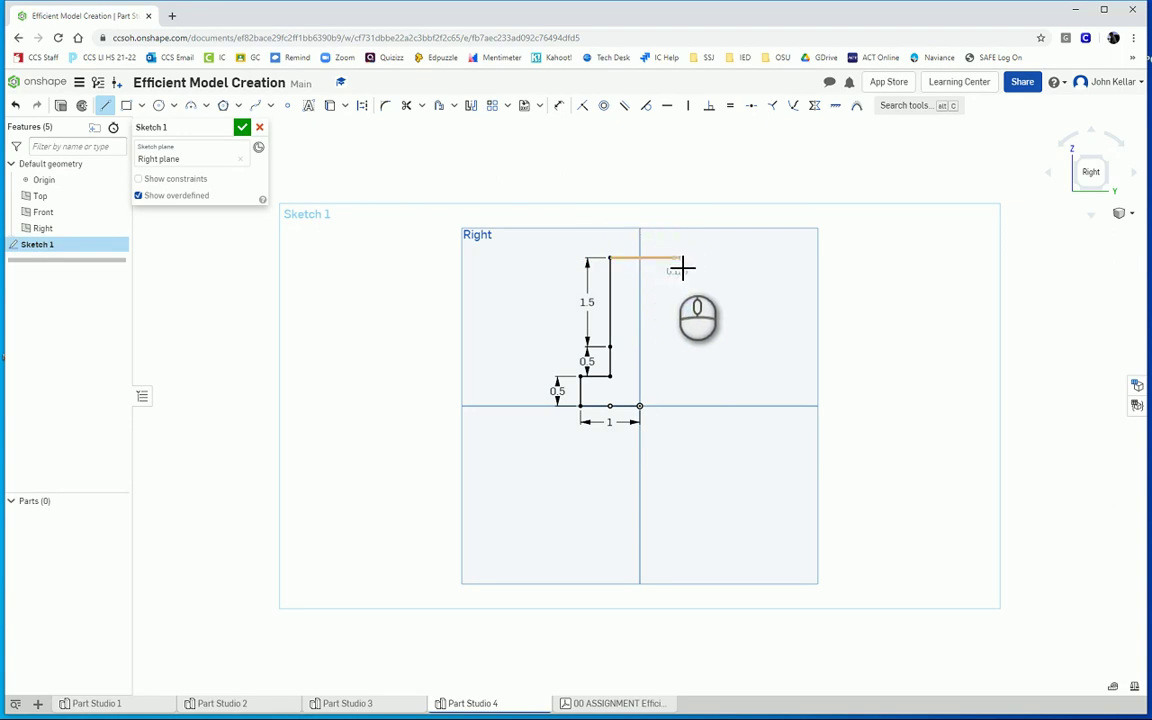
text(1.5)
key(Return)
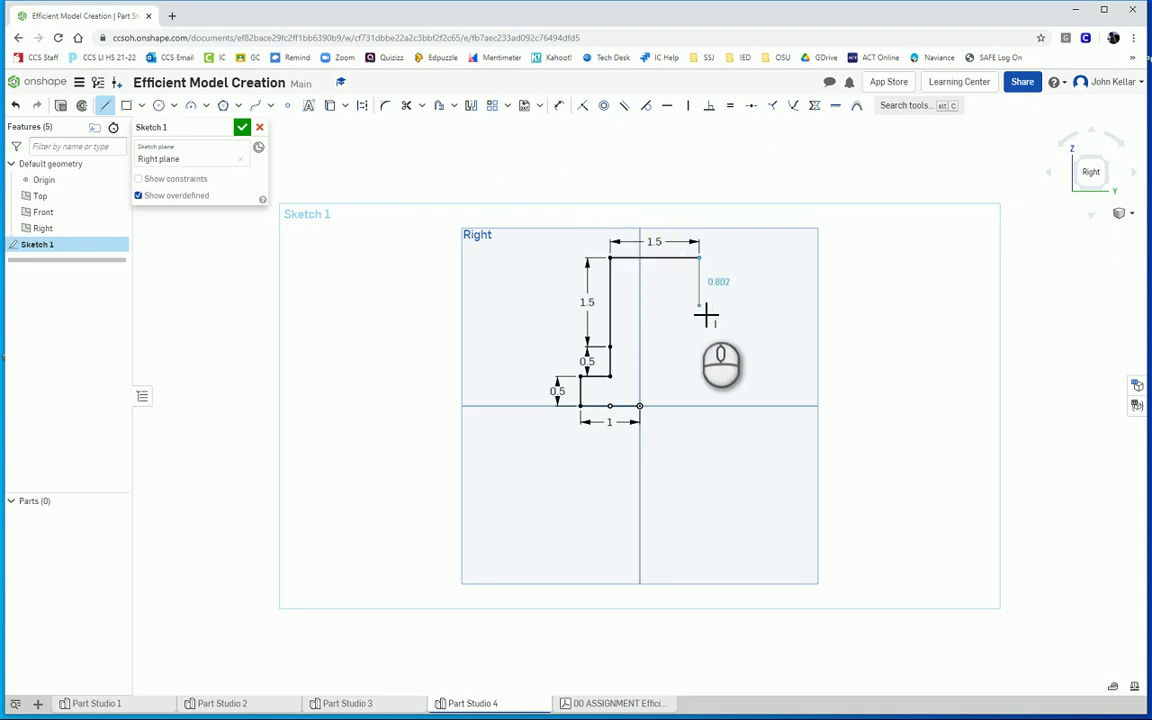
click(699, 307)
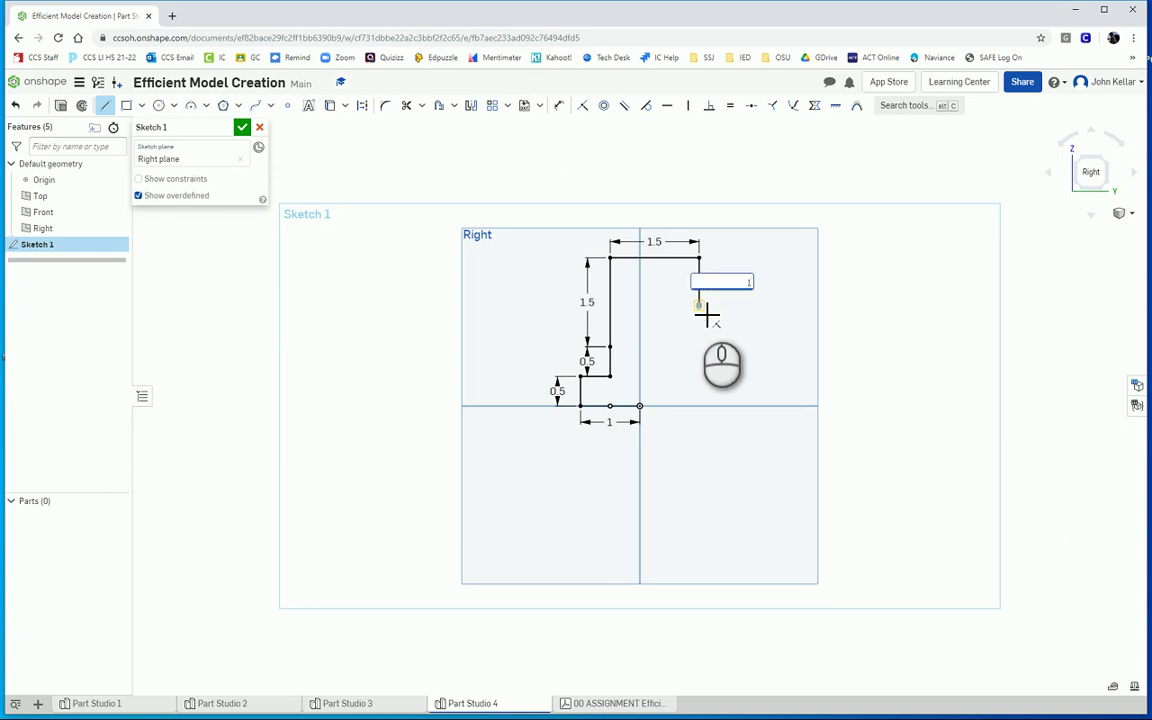
click(641, 406)
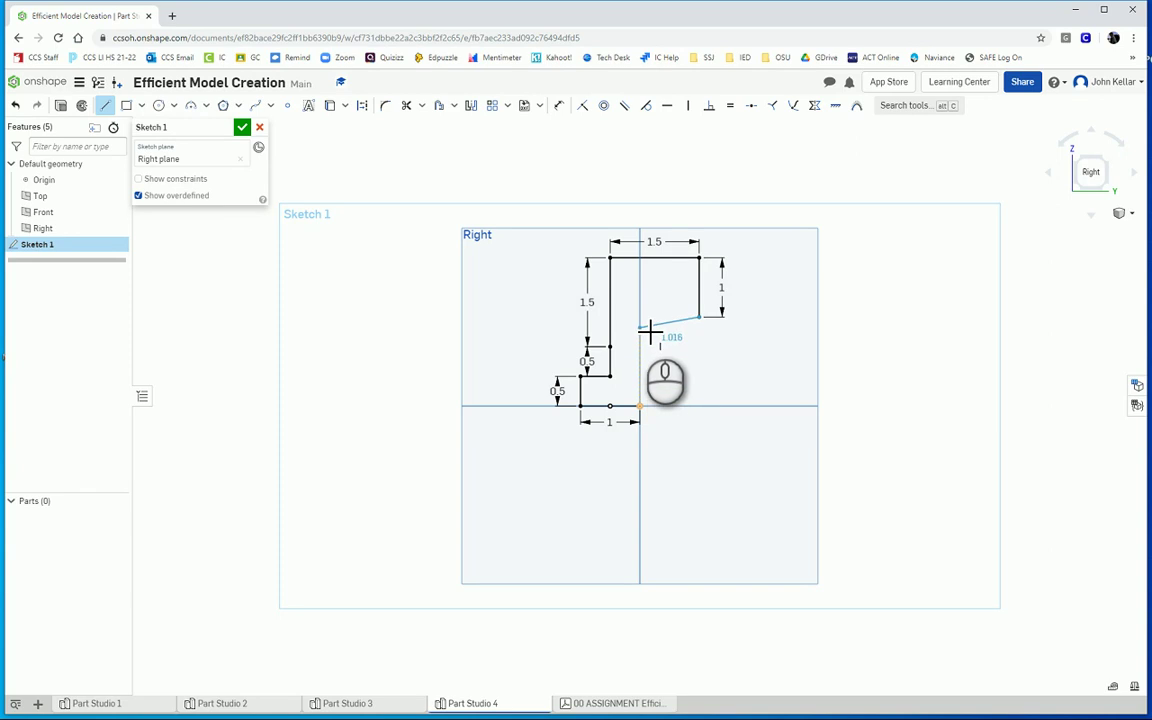
click(646, 322)
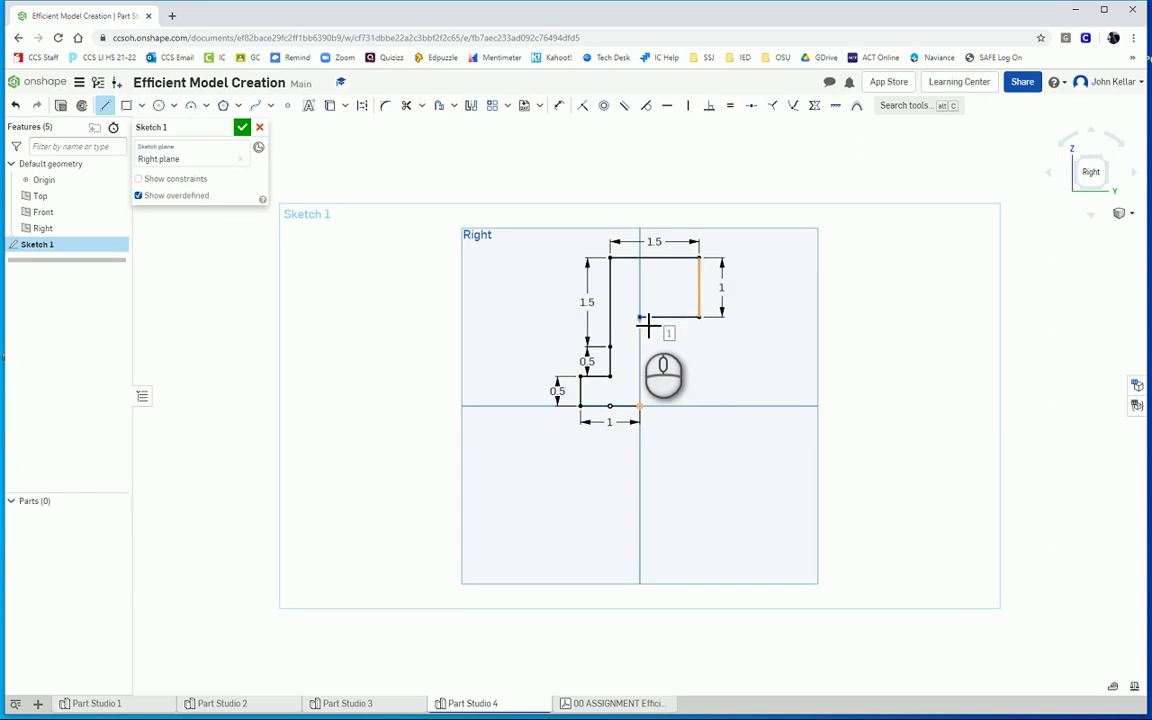
click(649, 411)
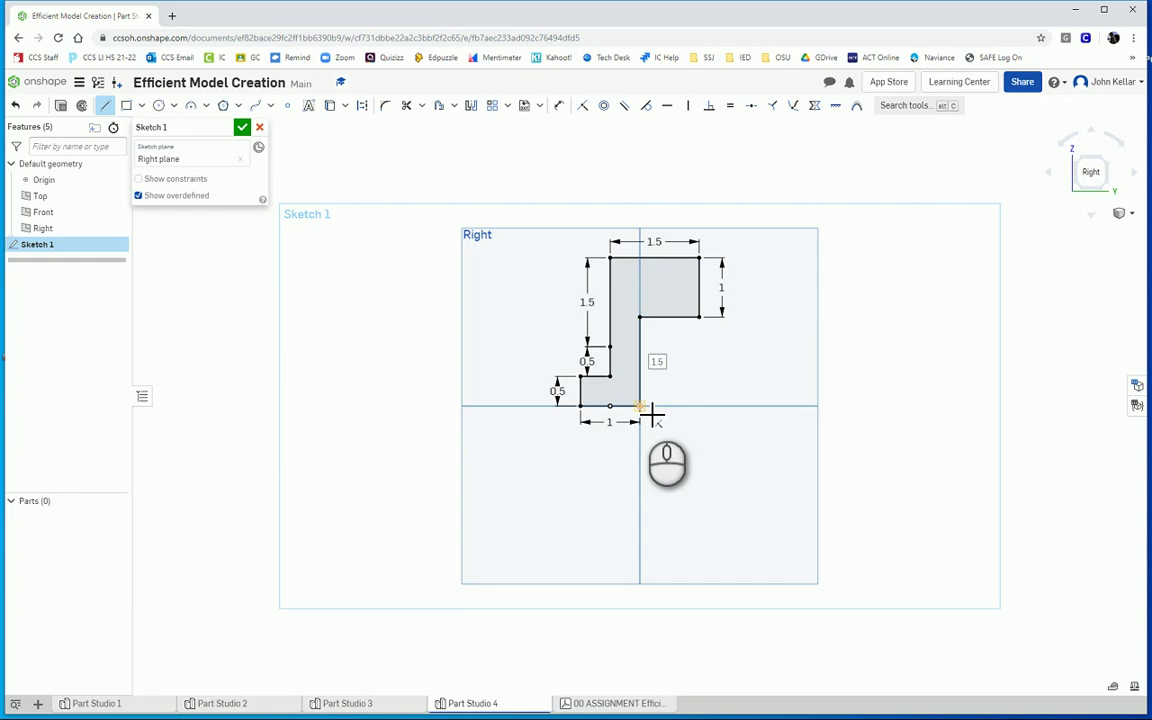
Finish Sketch 1 and start extruding its stepped profile in isometric view.
click(242, 129)
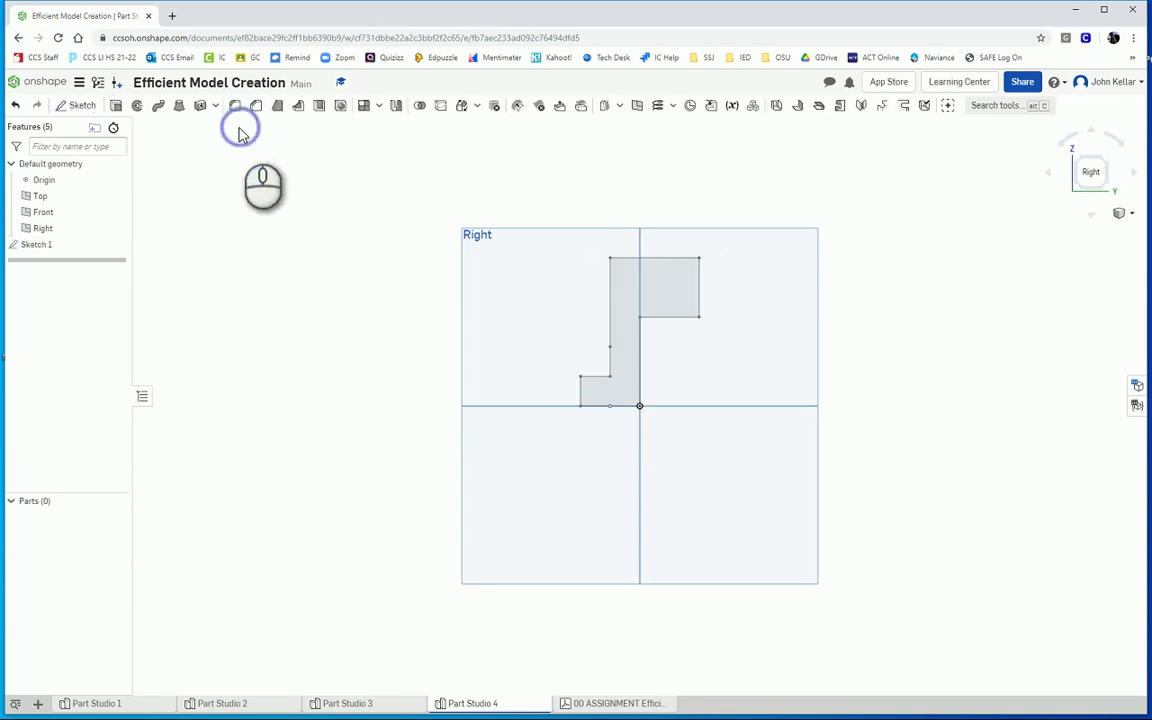
click(676, 344)
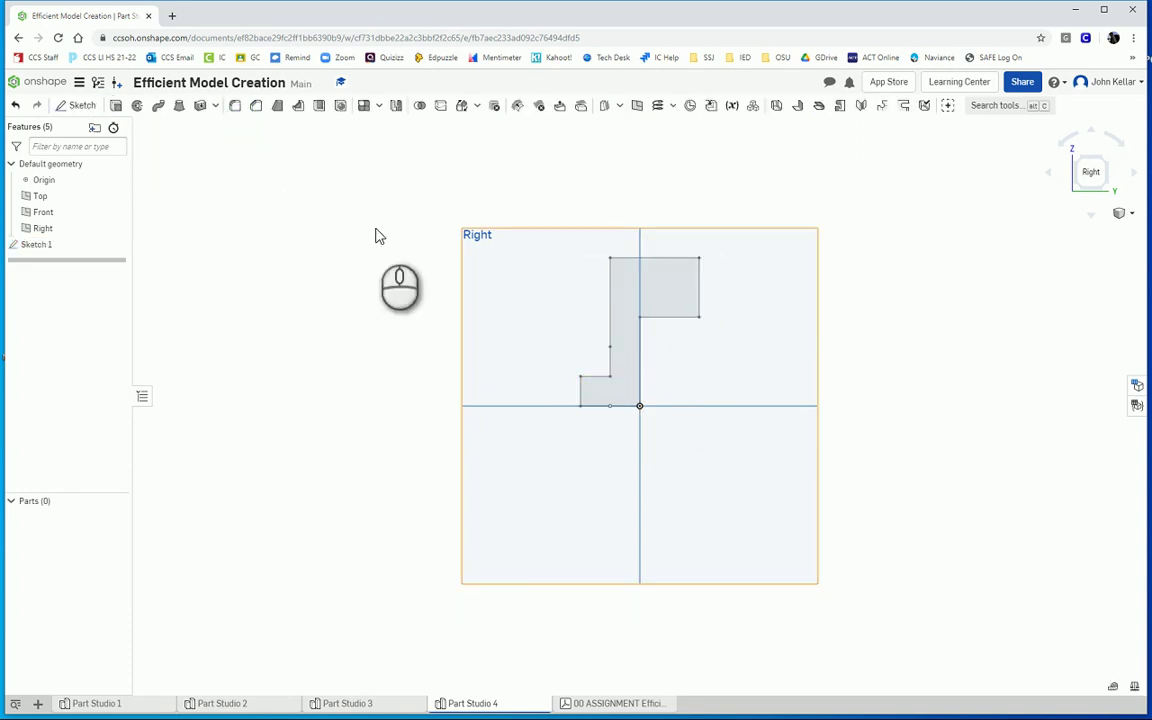
key(shift+7)
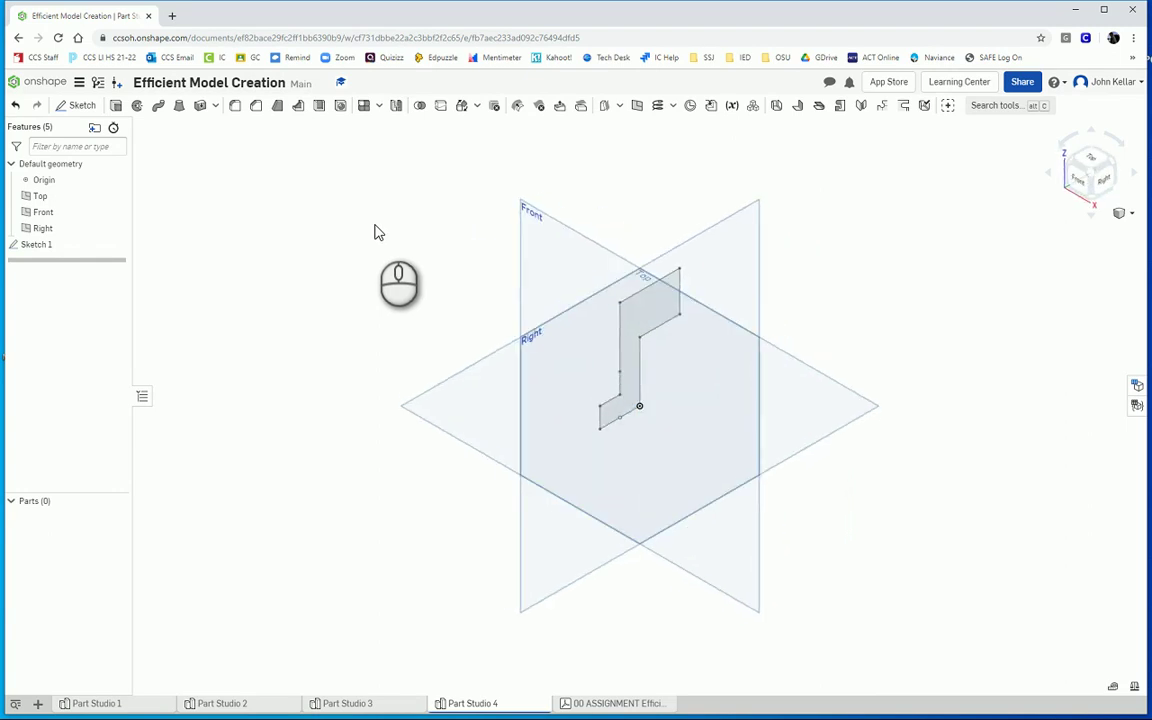
click(117, 106)
click(630, 311)
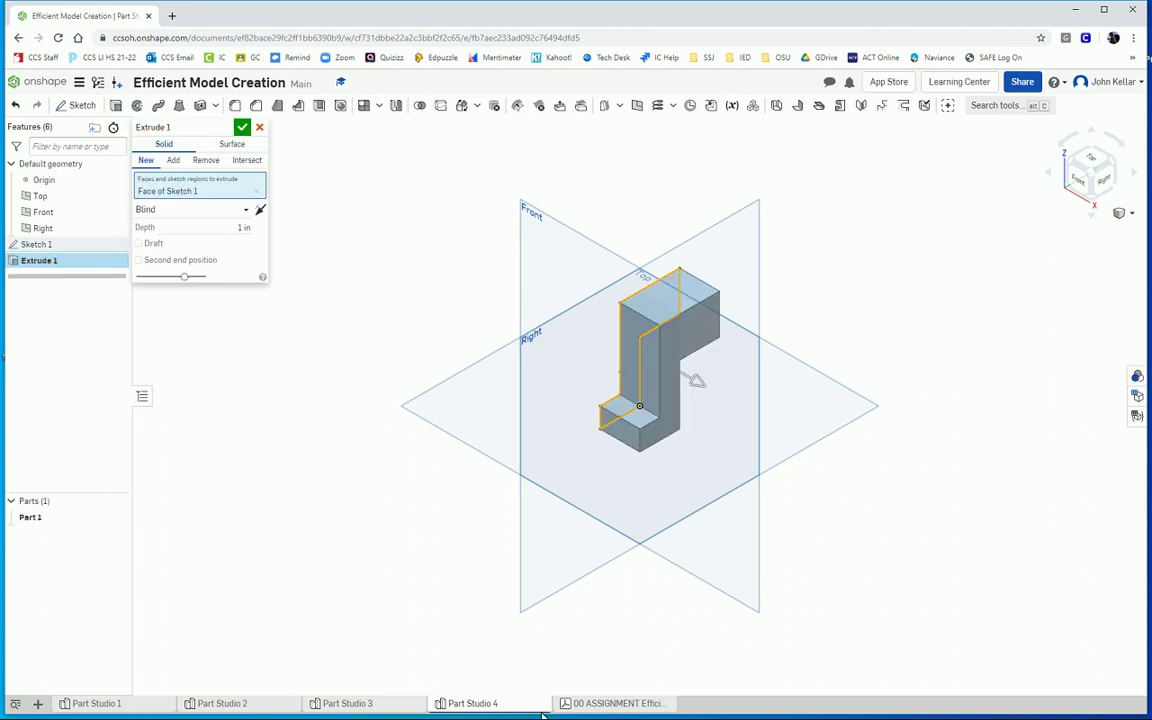
Set the extrusion depth to 4.5 in per the drawing and accept Extrude 1.
click(607, 704)
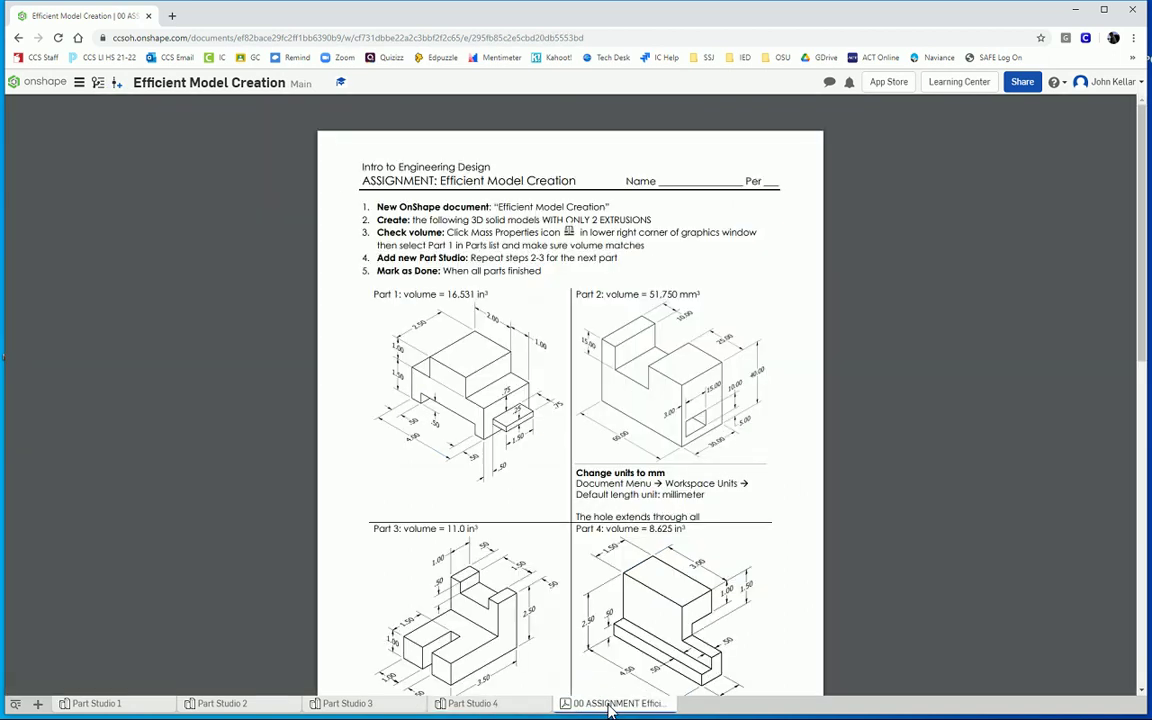
click(505, 704)
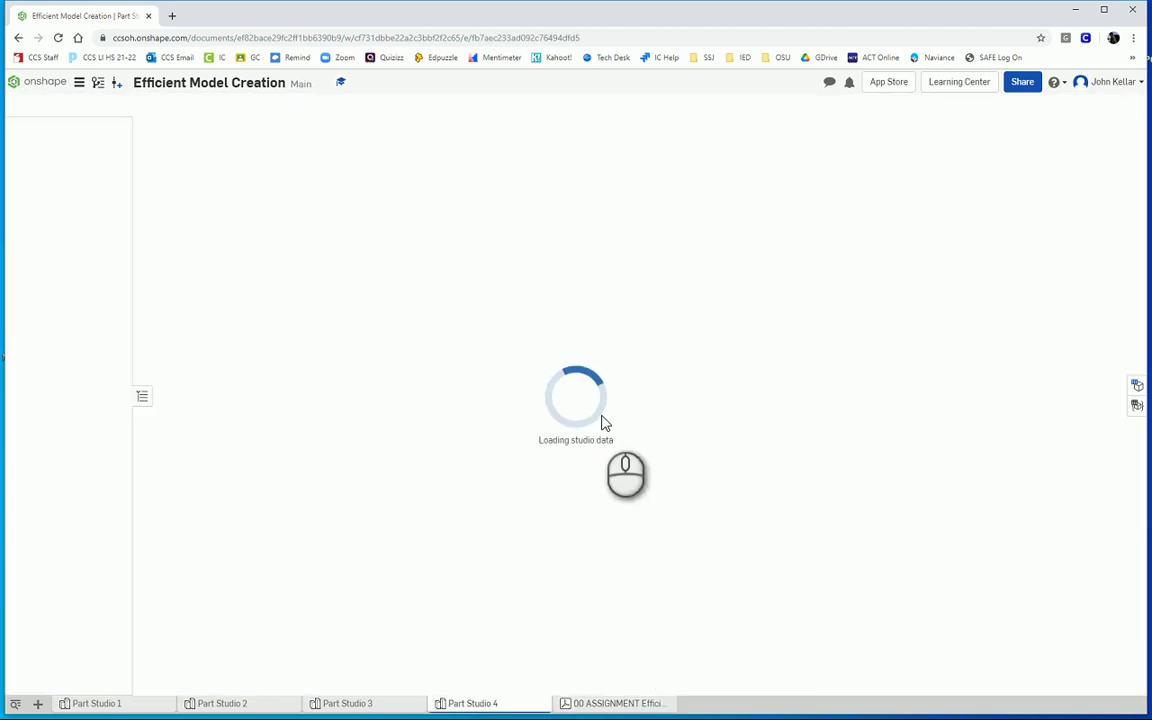
click(243, 228)
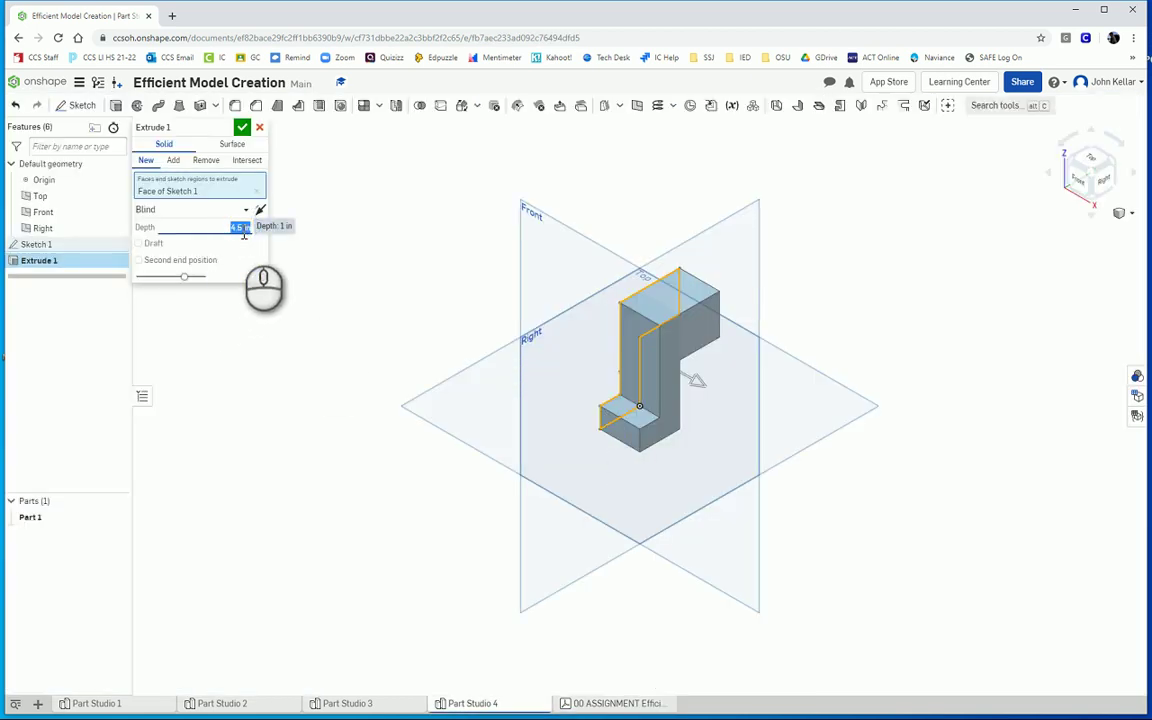
text(4.5)
key(Return)
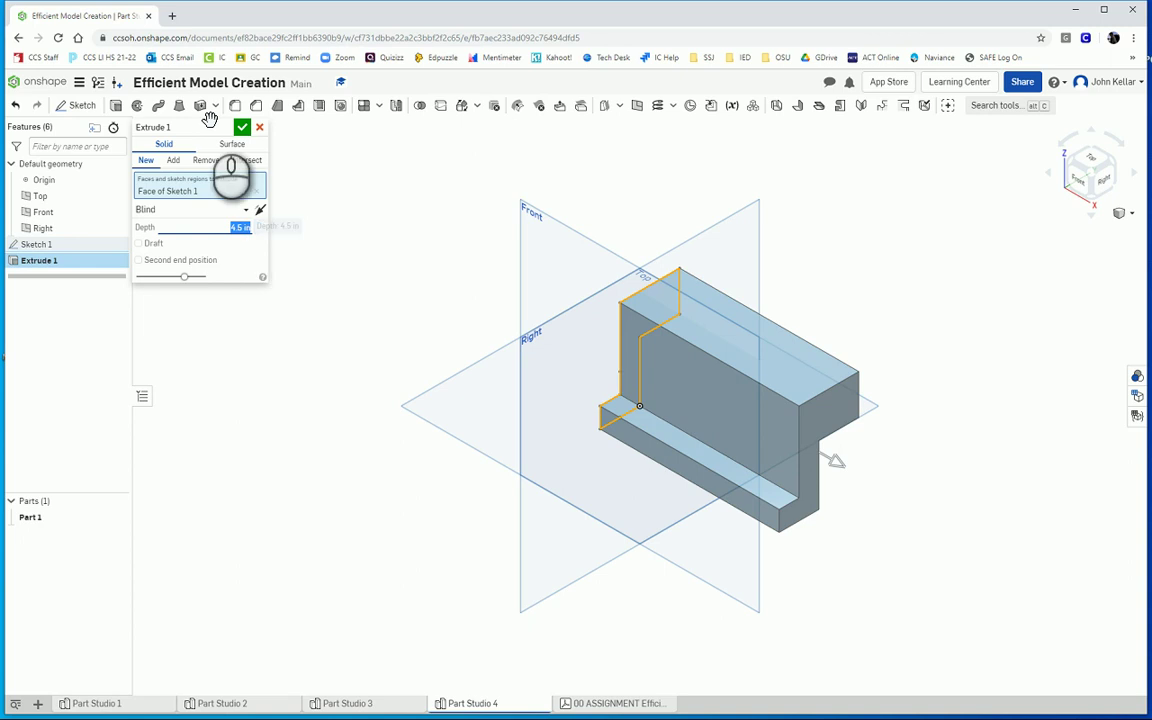
click(241, 130)
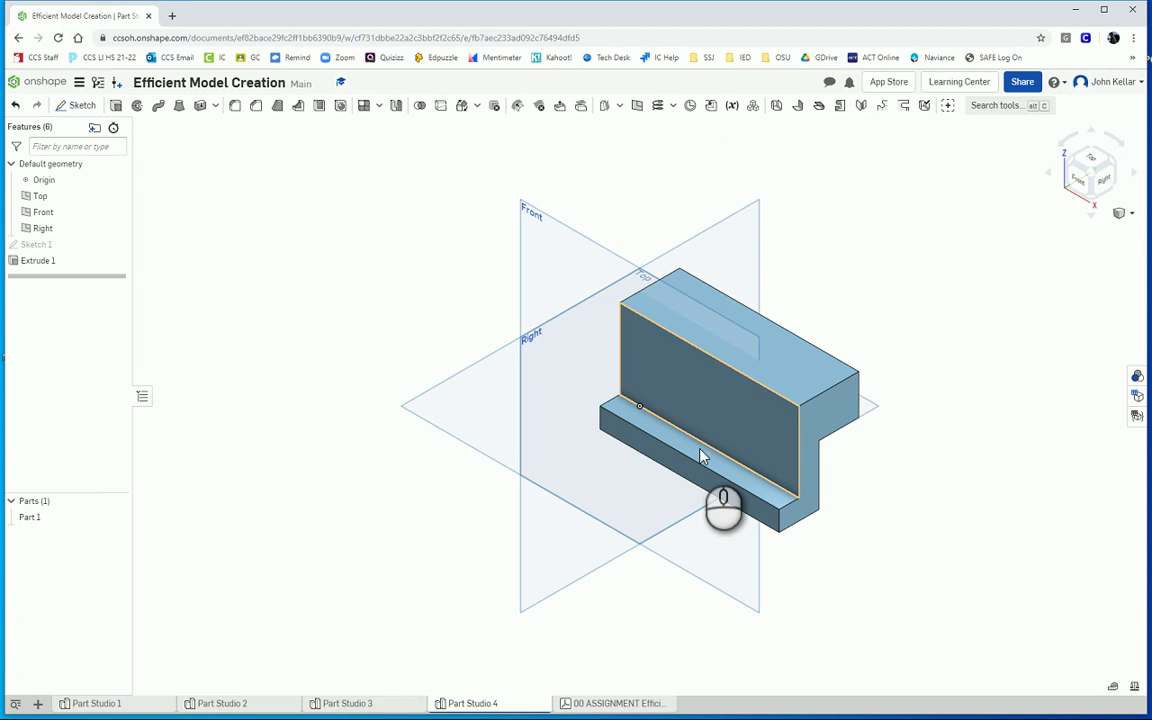
click(597, 704)
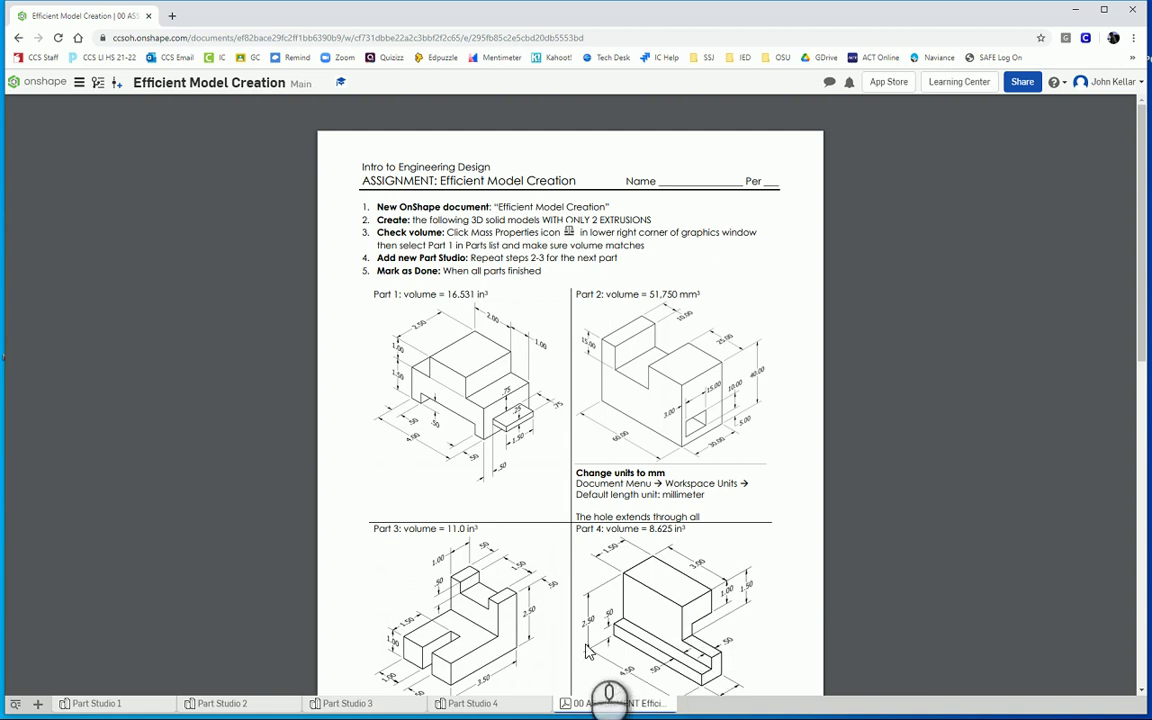
click(503, 704)
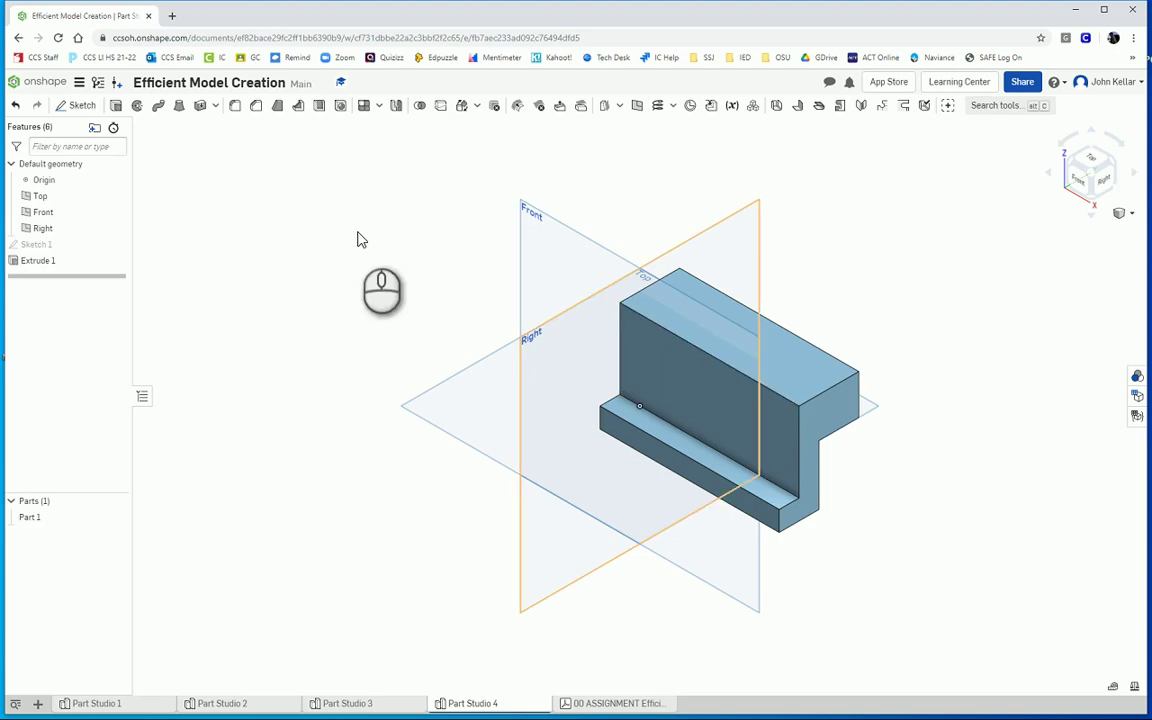
Draw a corner rectangle at the top-right of the block's front face.
click(77, 105)
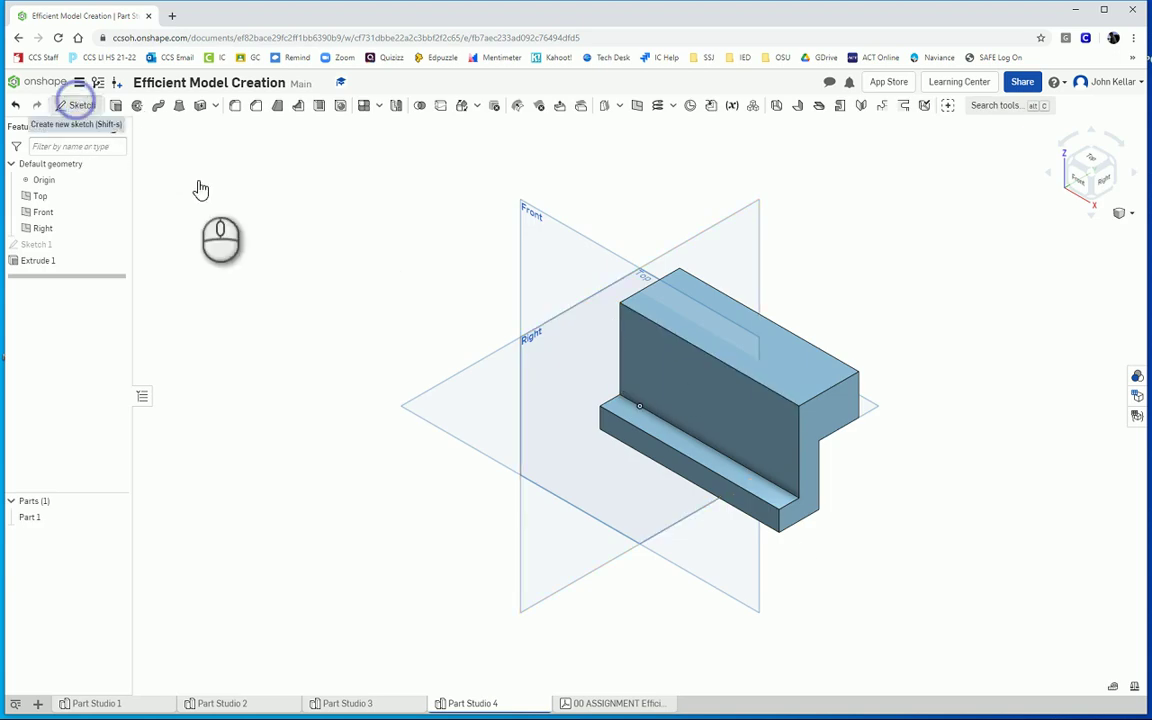
click(776, 414)
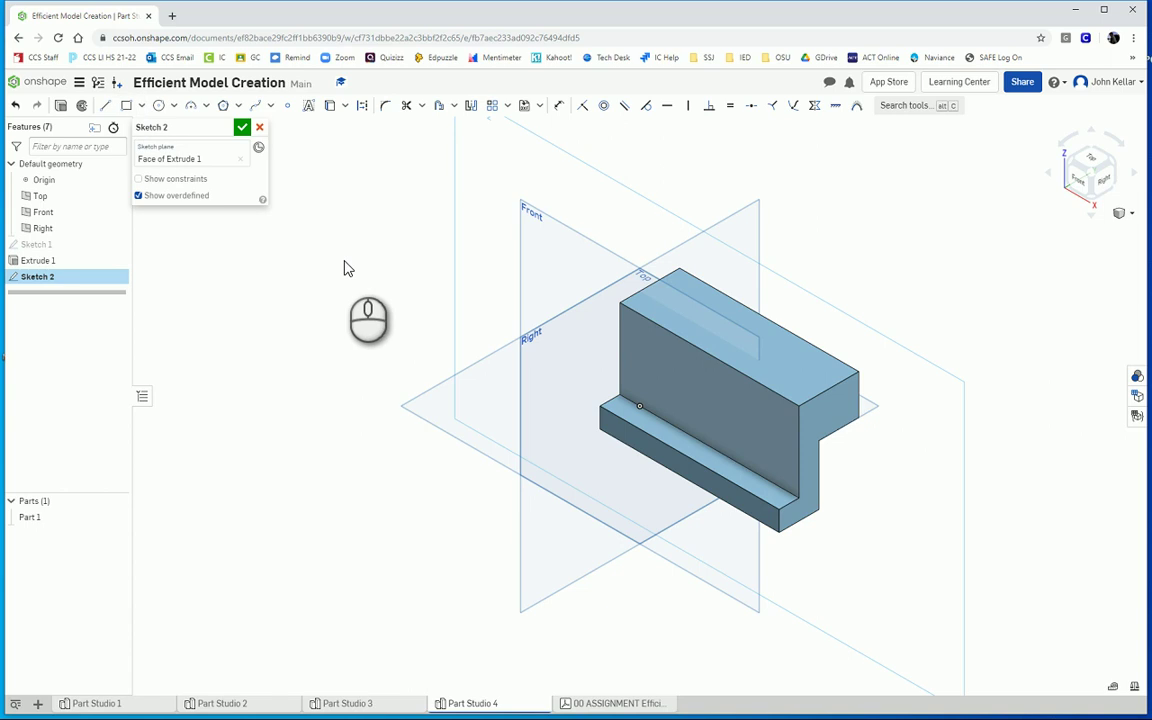
key(n)
click(127, 107)
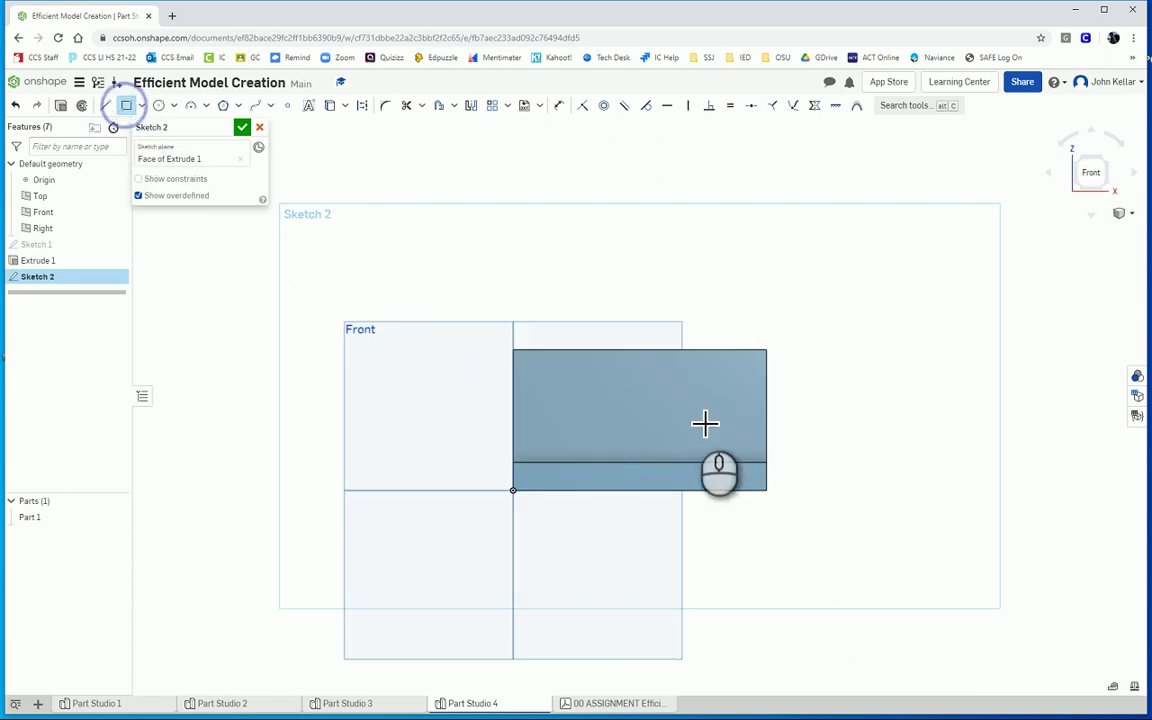
click(765, 349)
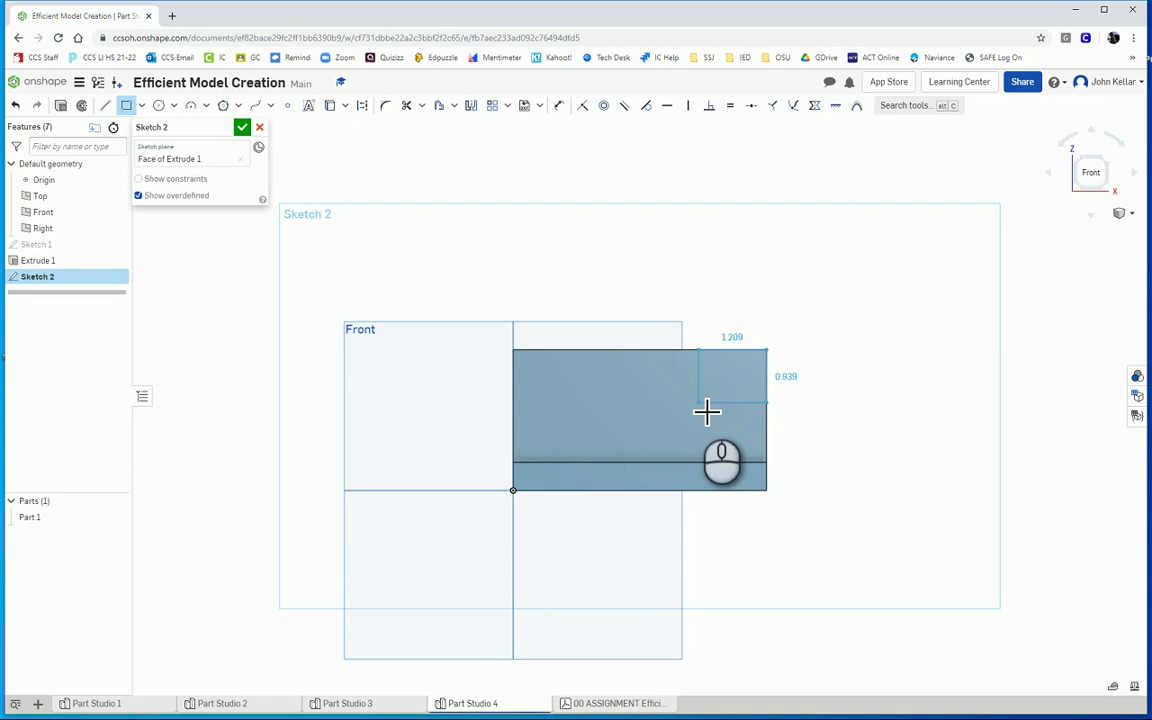
click(705, 409)
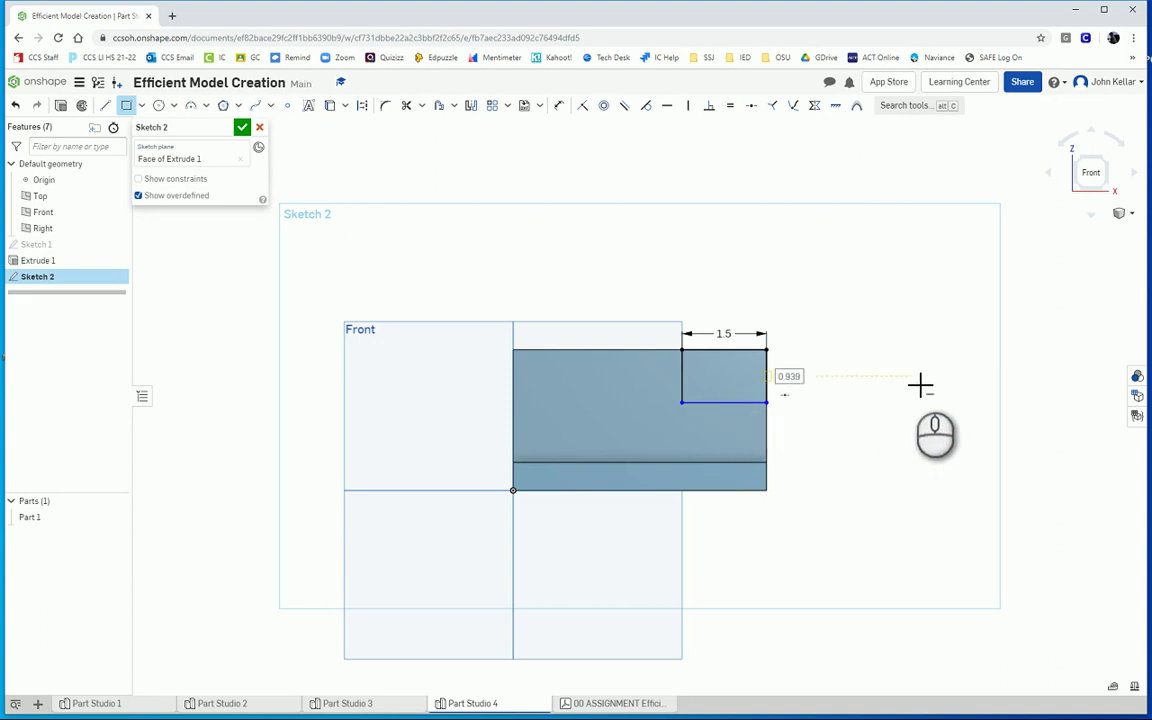
Dimension the rectangle's height to 1.5 from the drawing and finish Sketch 2.
click(643, 703)
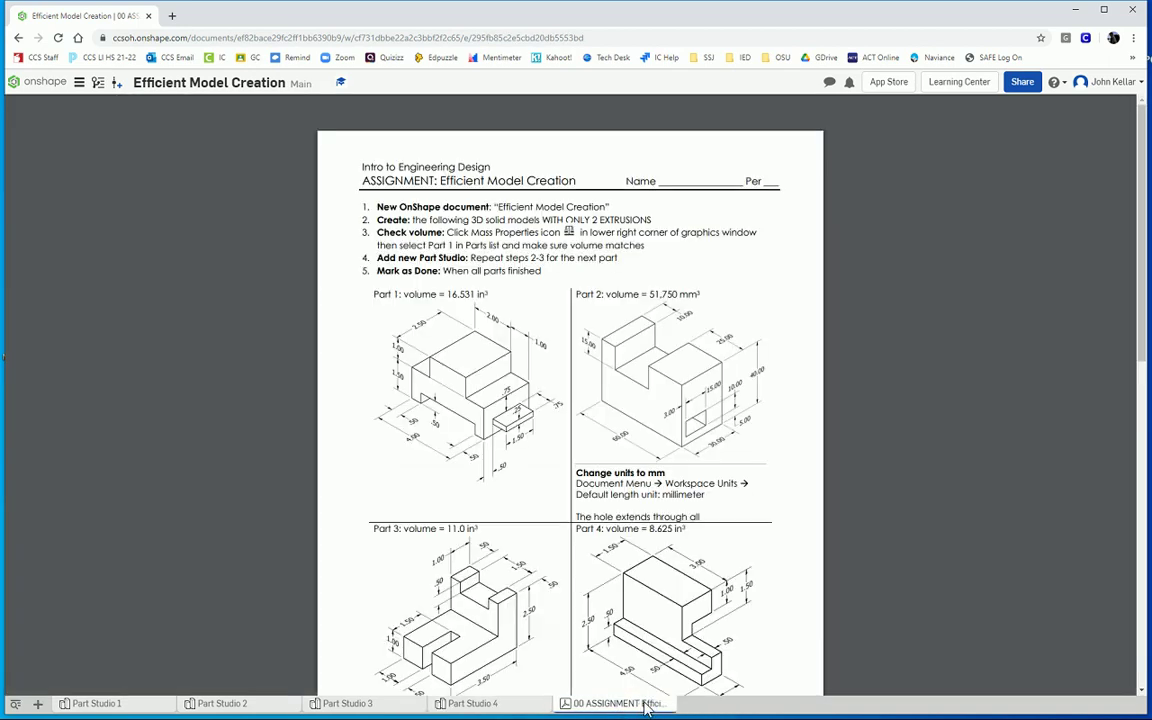
click(535, 703)
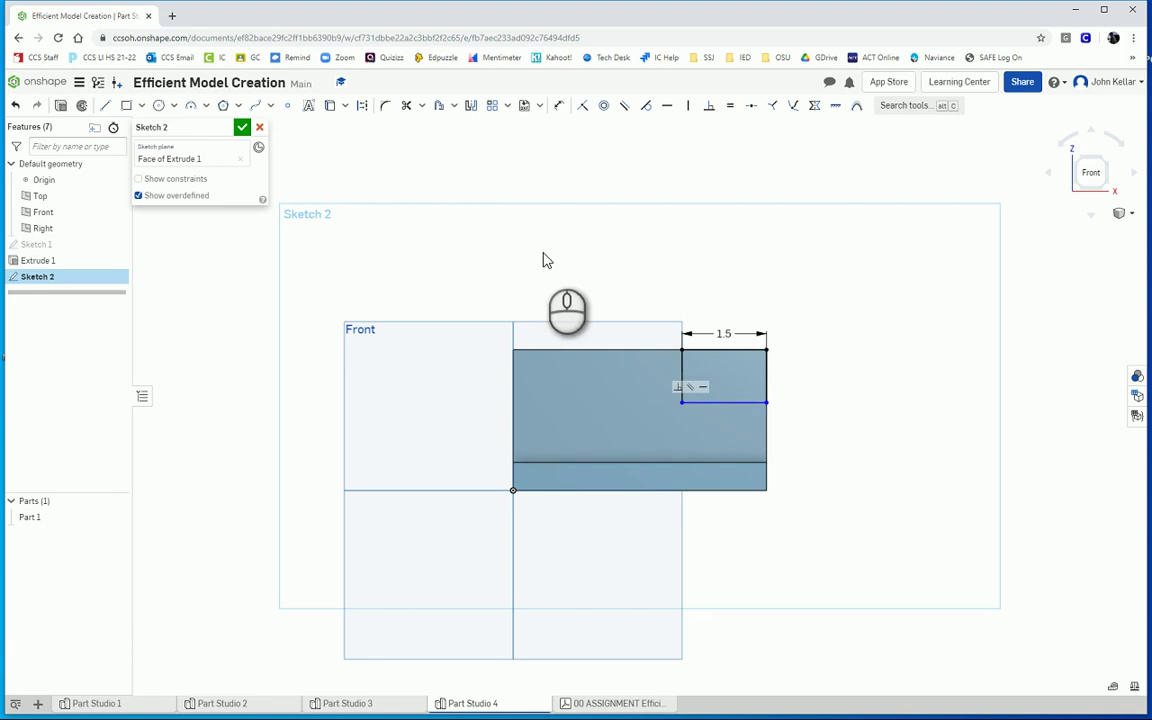
key(u)
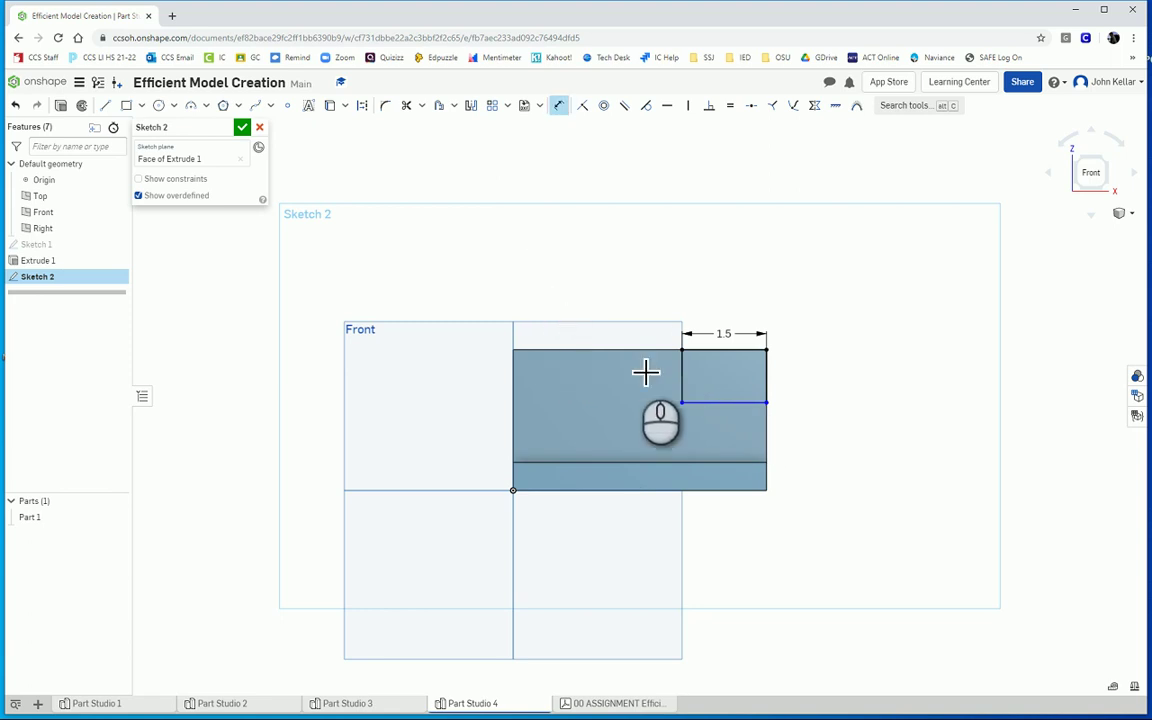
click(775, 379)
click(811, 376)
key(Return)
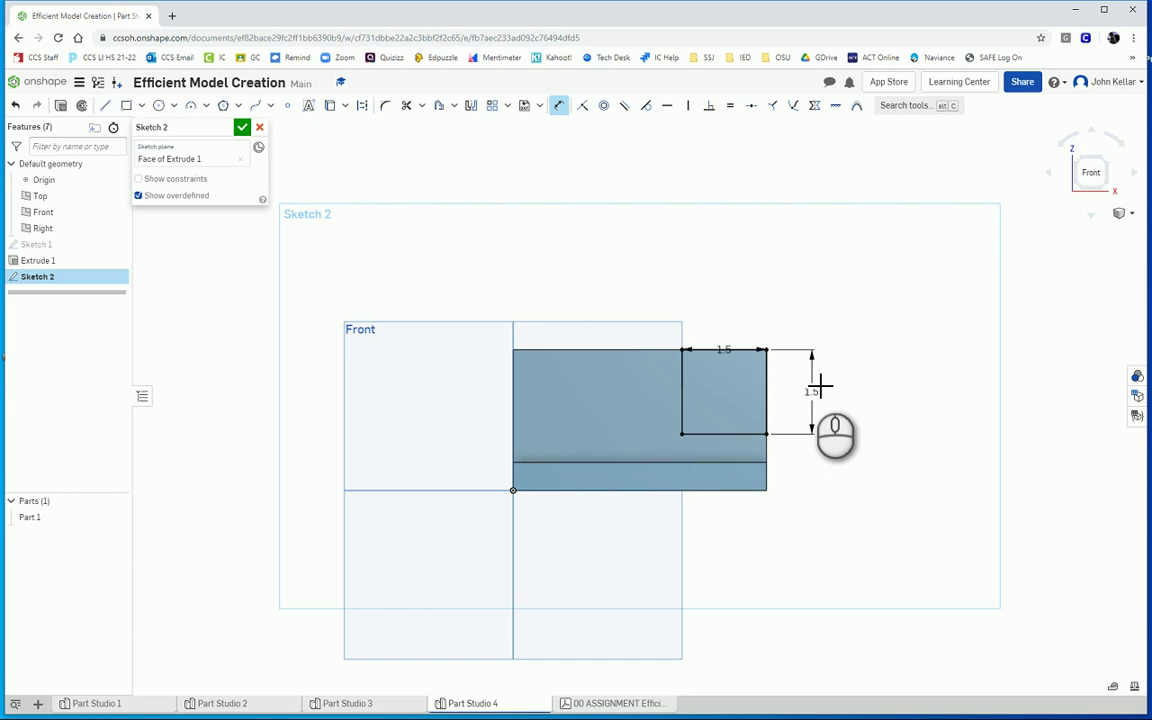
click(241, 127)
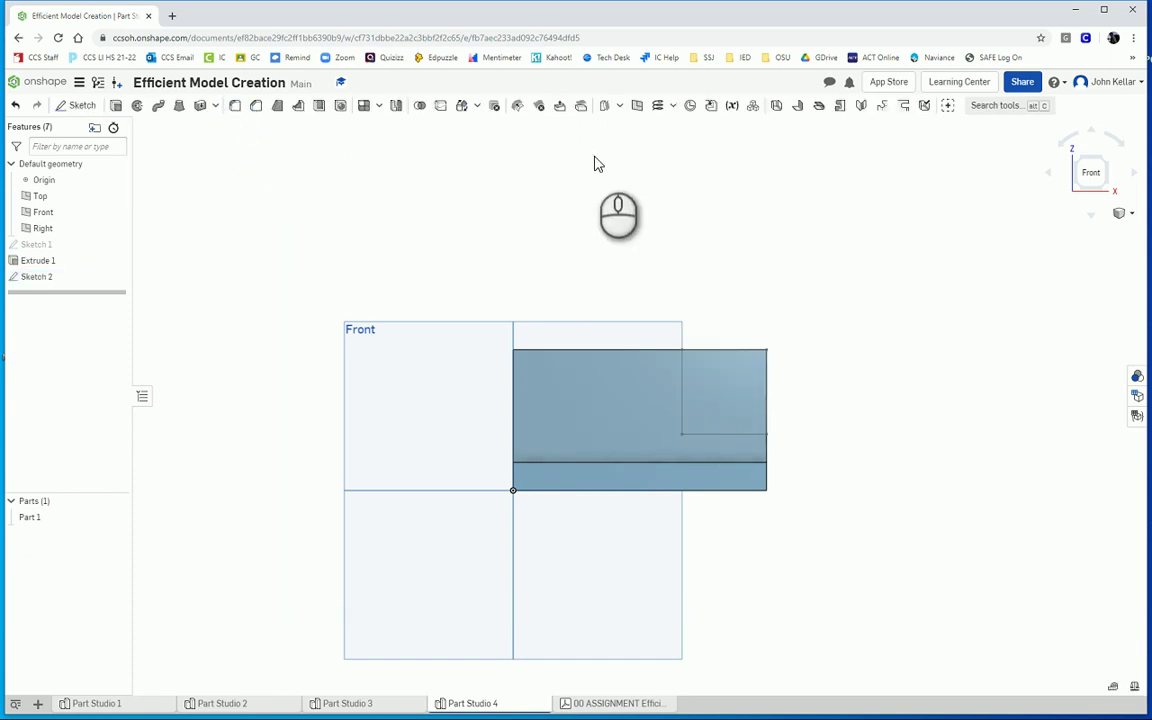
Cut the square out of the block's corner with a Remove extrude, Up to next.
key(shift+7)
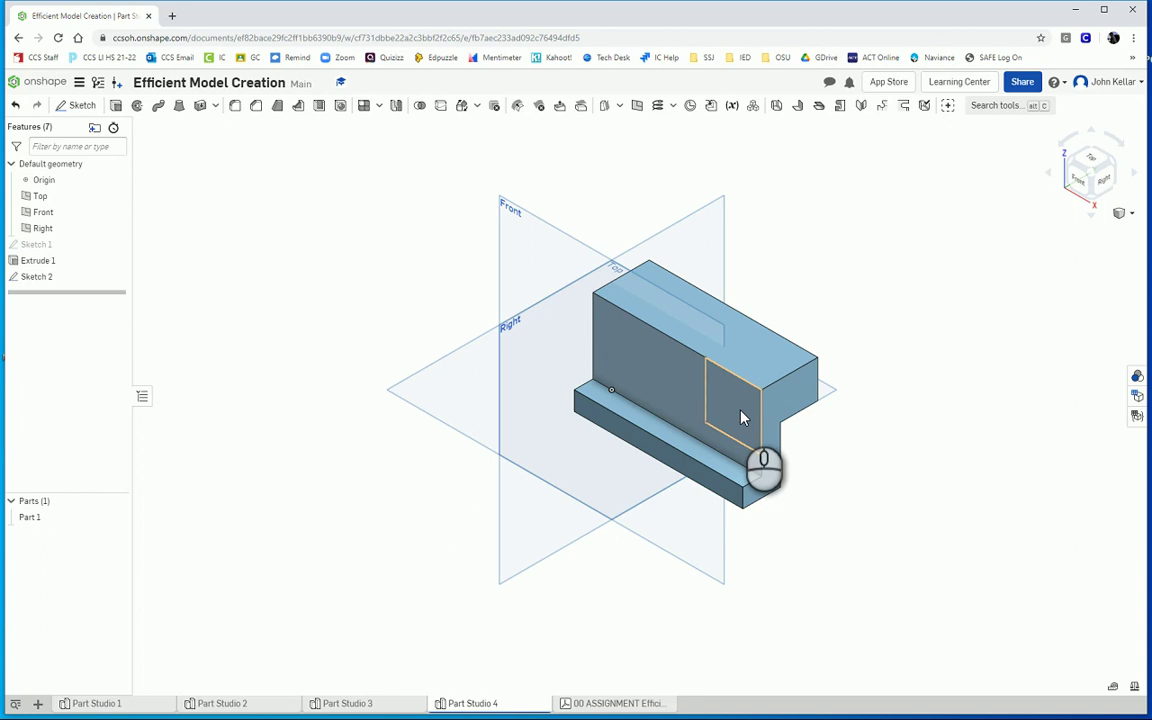
click(116, 106)
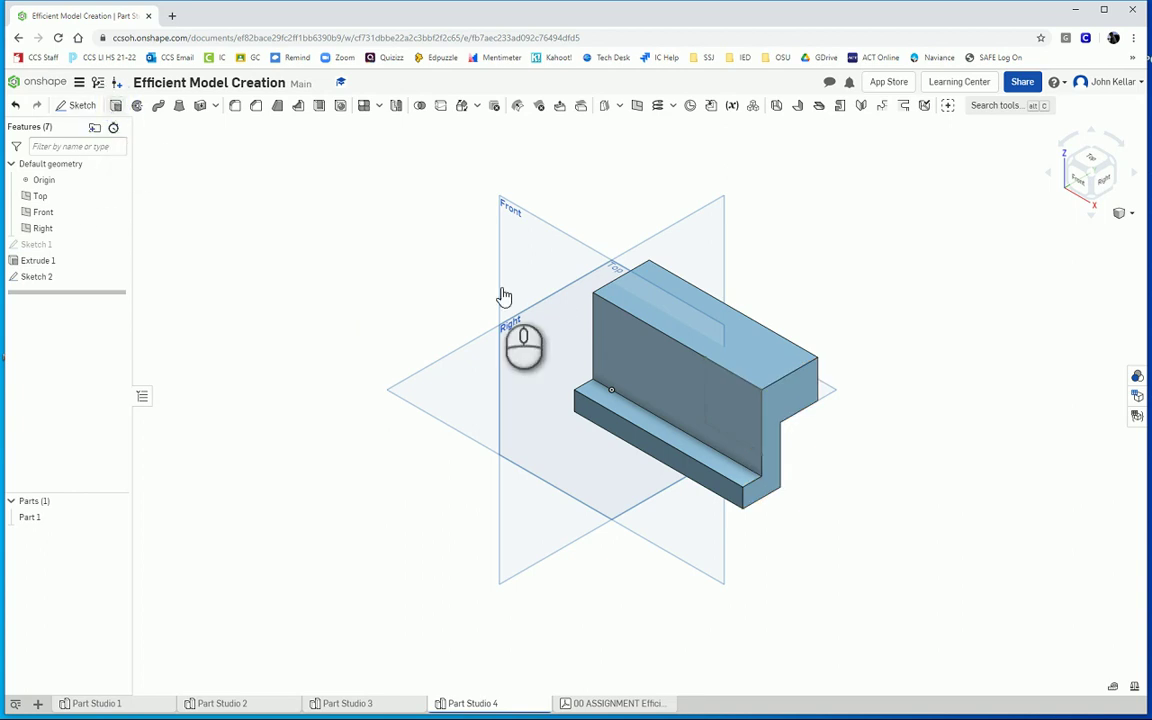
click(744, 413)
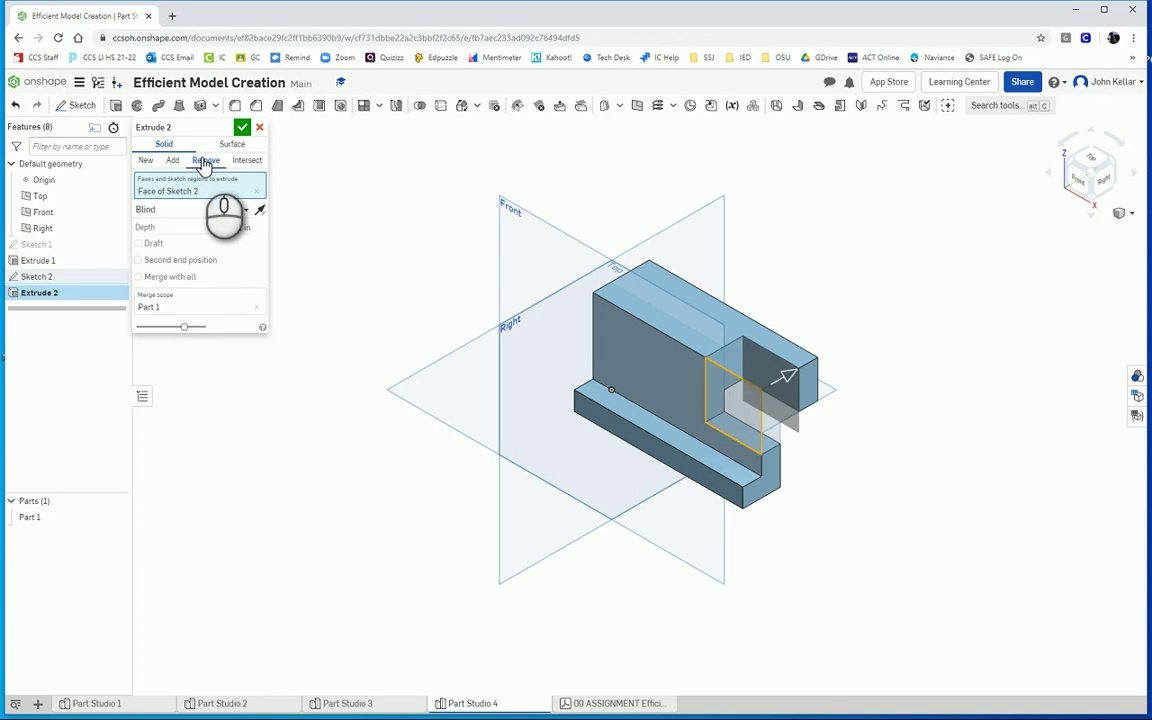
click(248, 209)
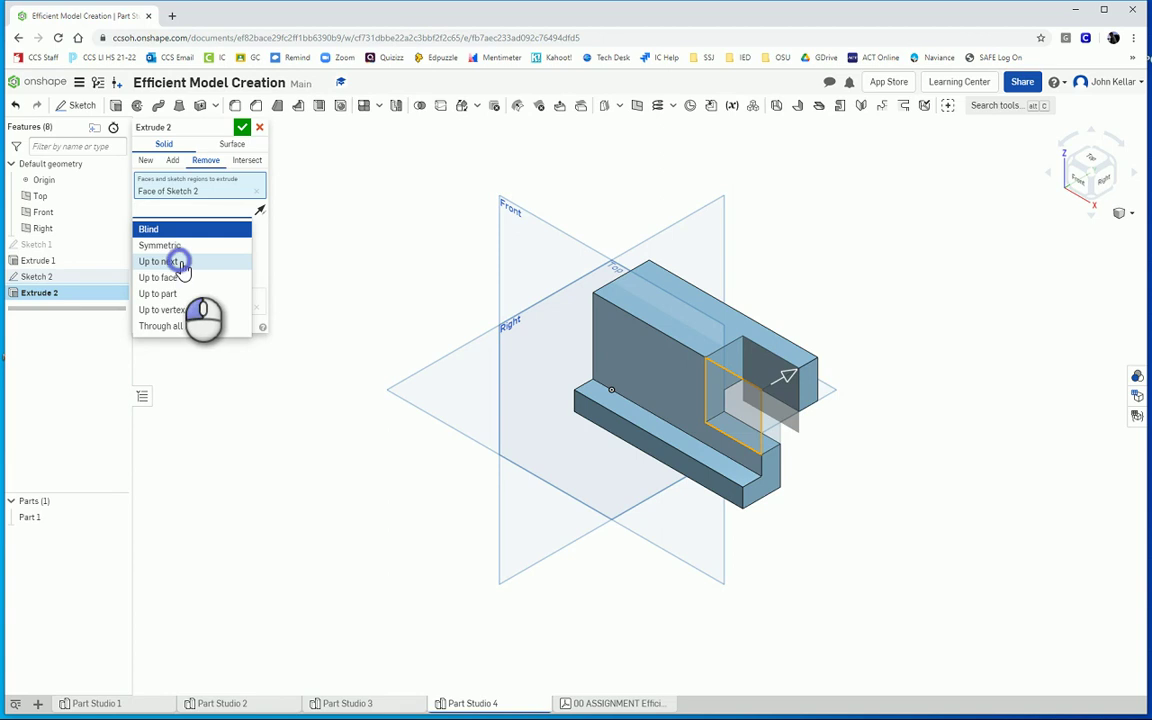
click(160, 261)
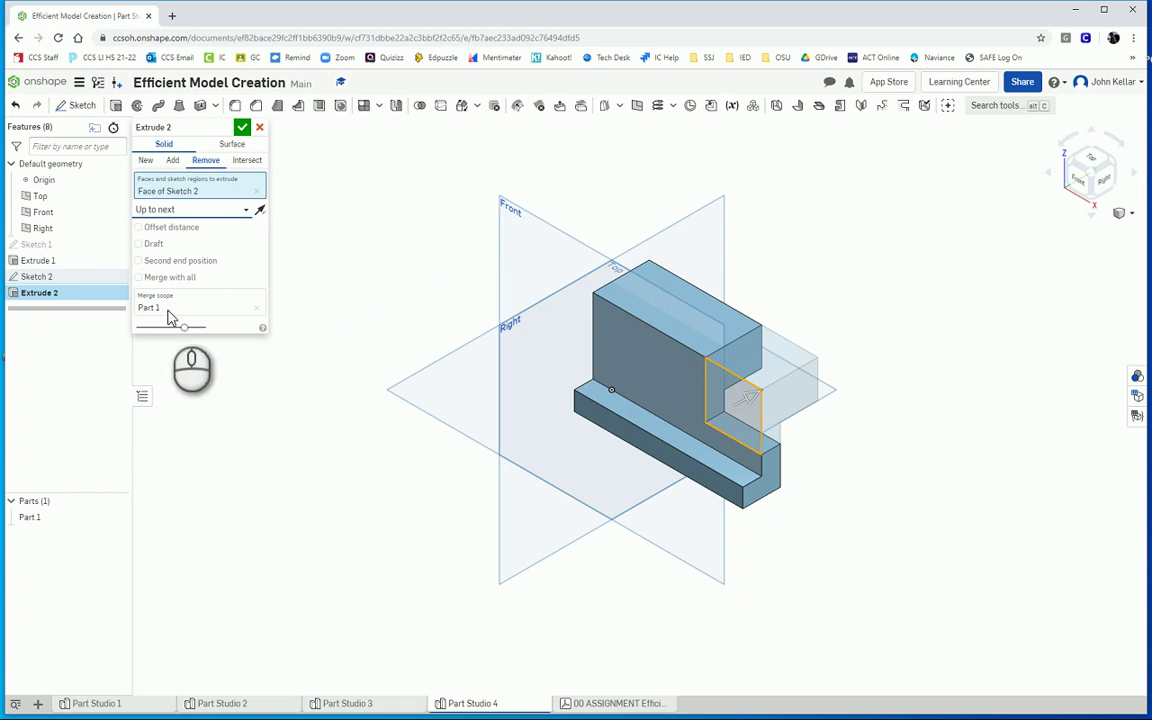
click(242, 128)
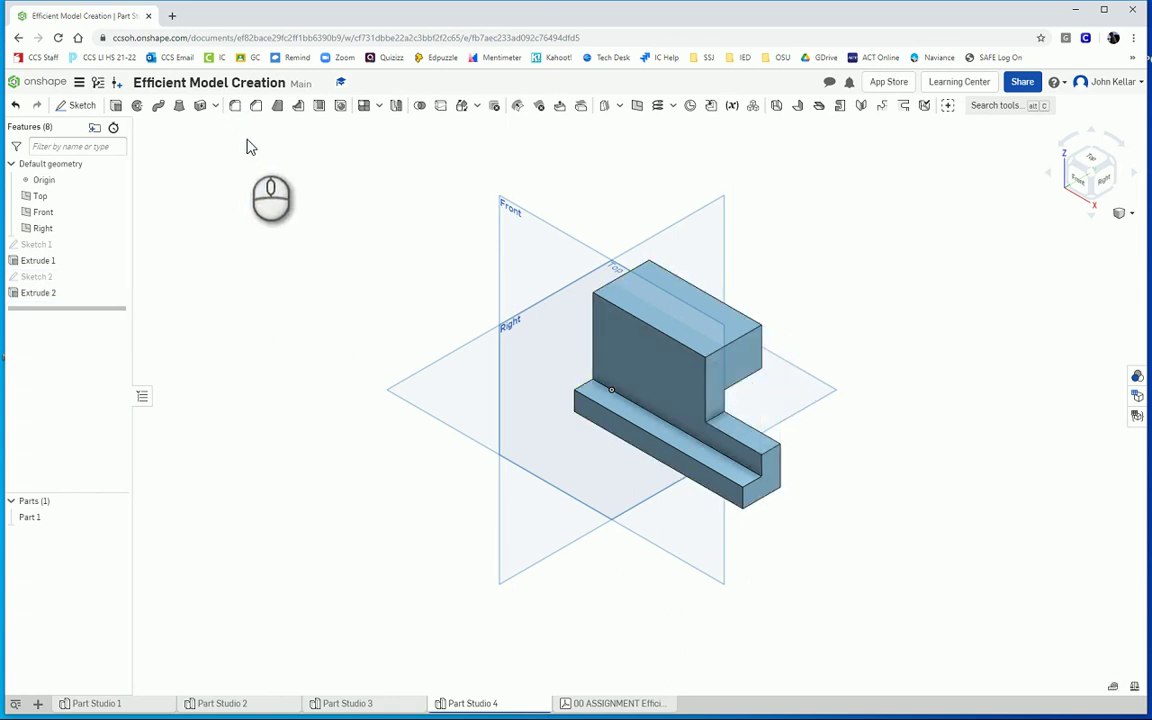
Check Part 1's volume in Mass properties: 8.625 in³.
click(1136, 687)
click(31, 518)
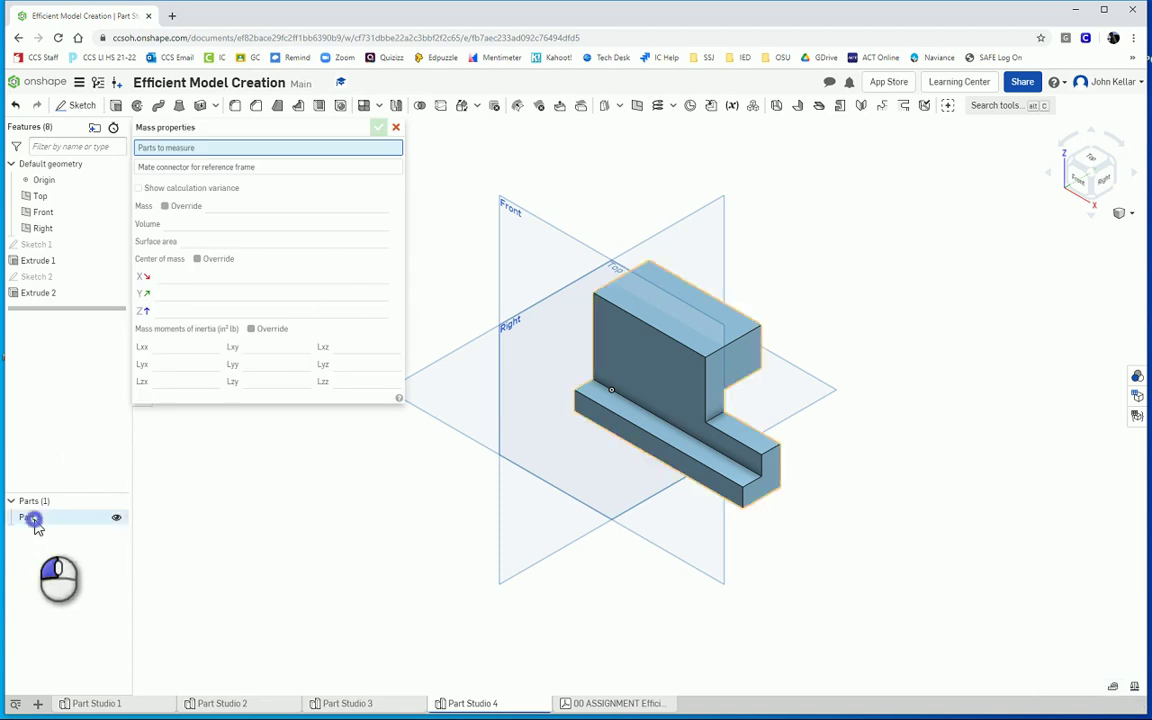
click(397, 129)
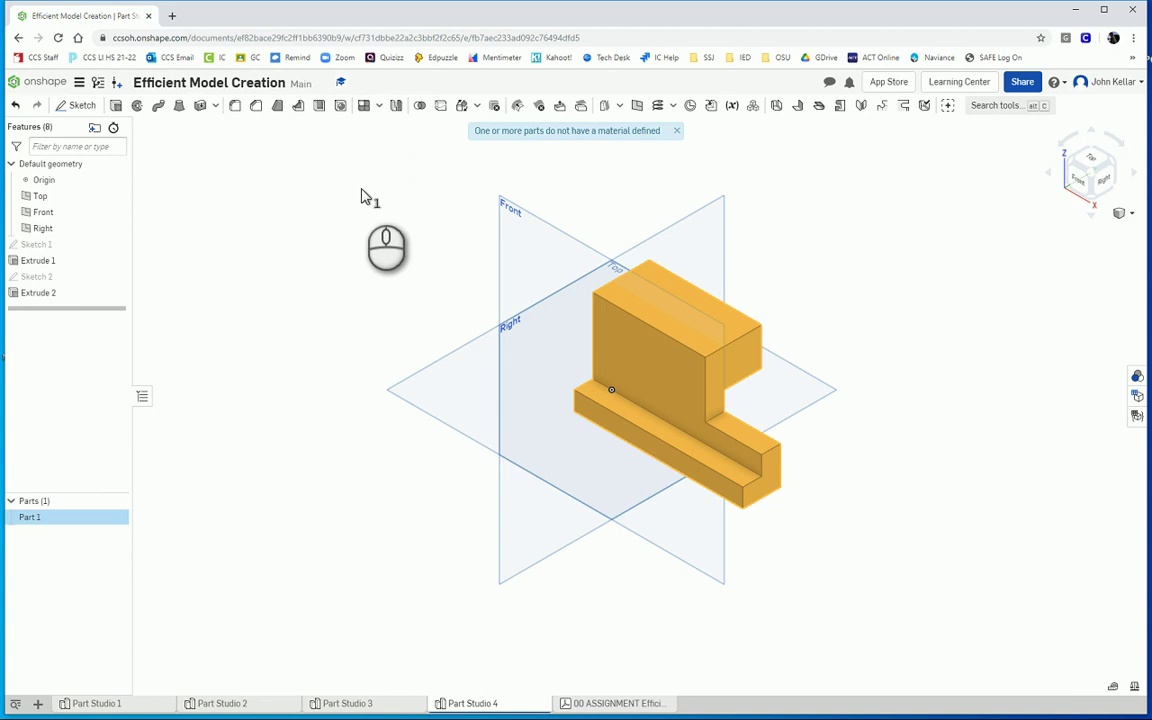